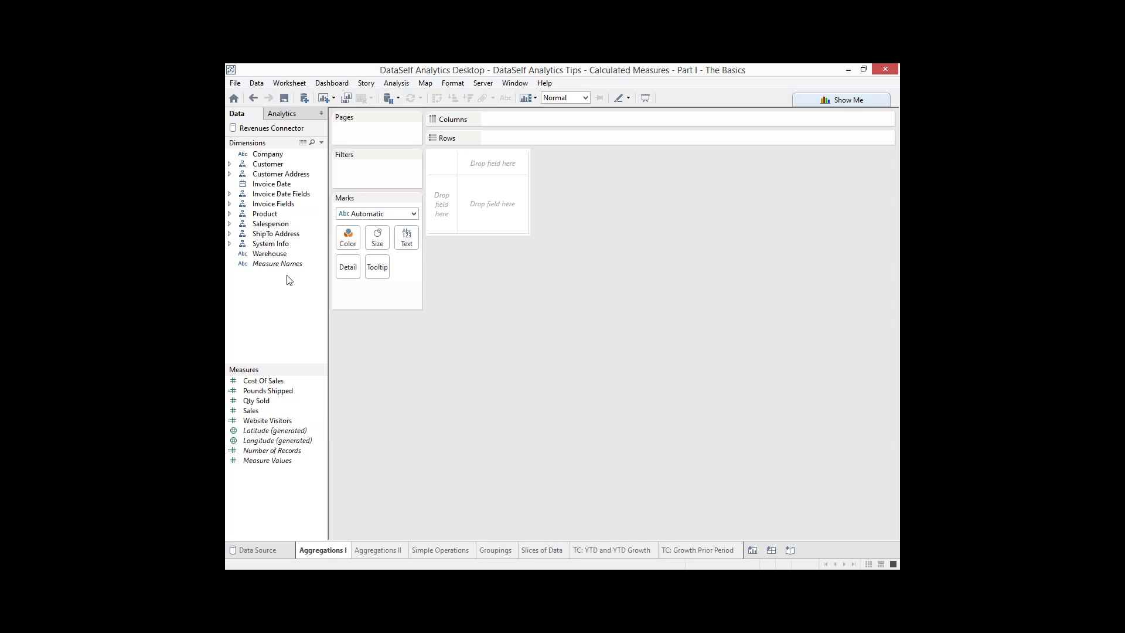
Build a text table listing Sales by Customer Name, with the customer names as rows
left_click(229, 164)
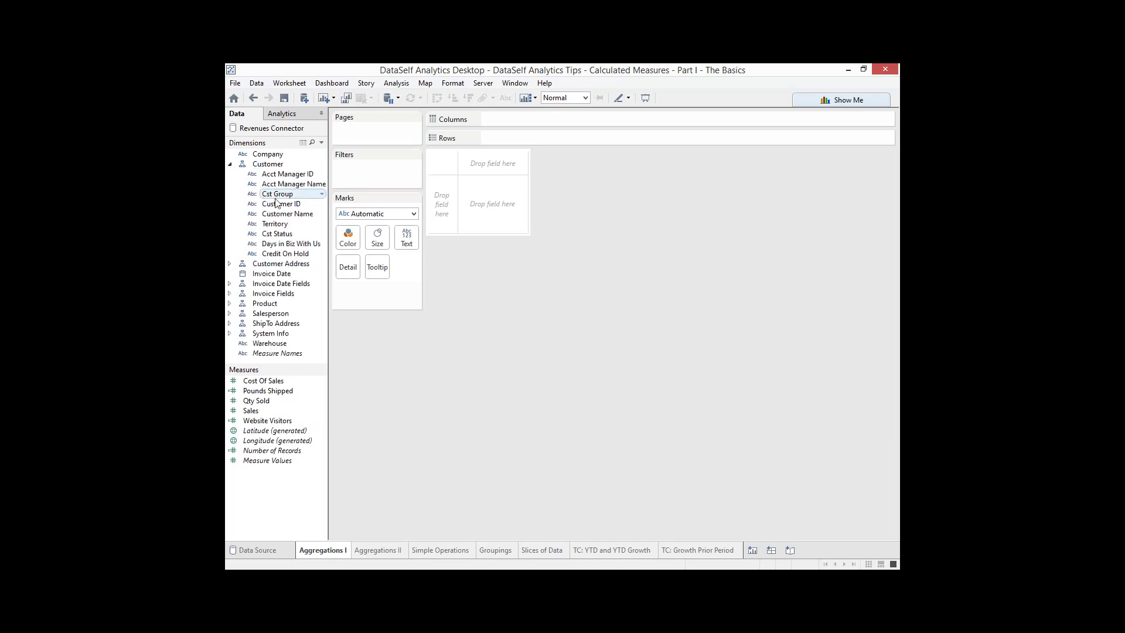
left_click_drag(287, 214, 439, 212)
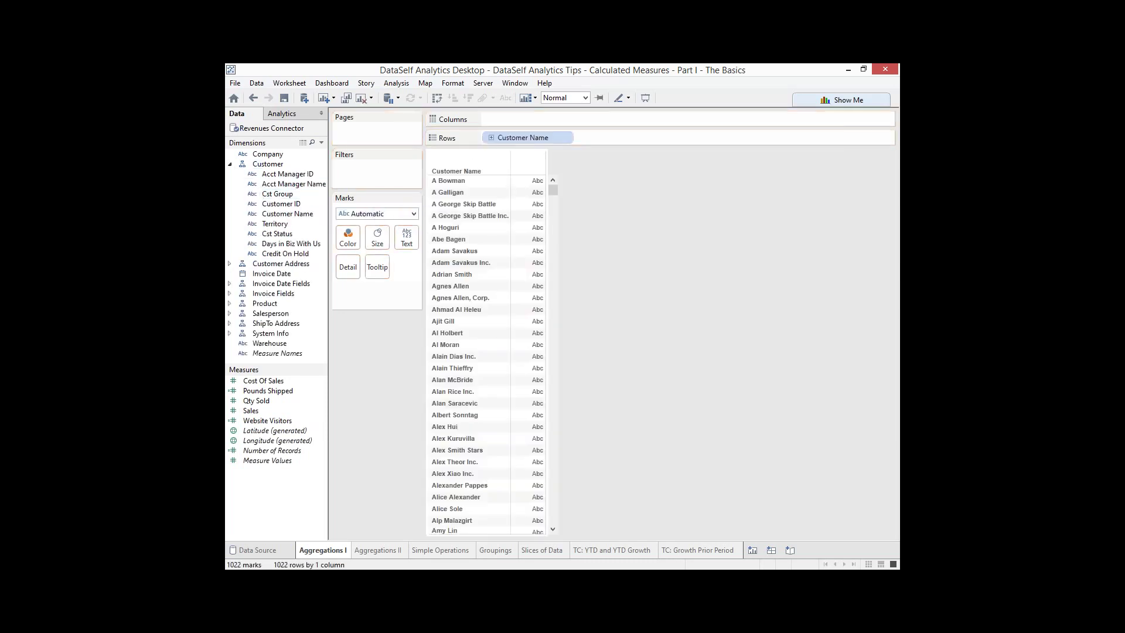
left_click_drag(263, 410, 530, 293)
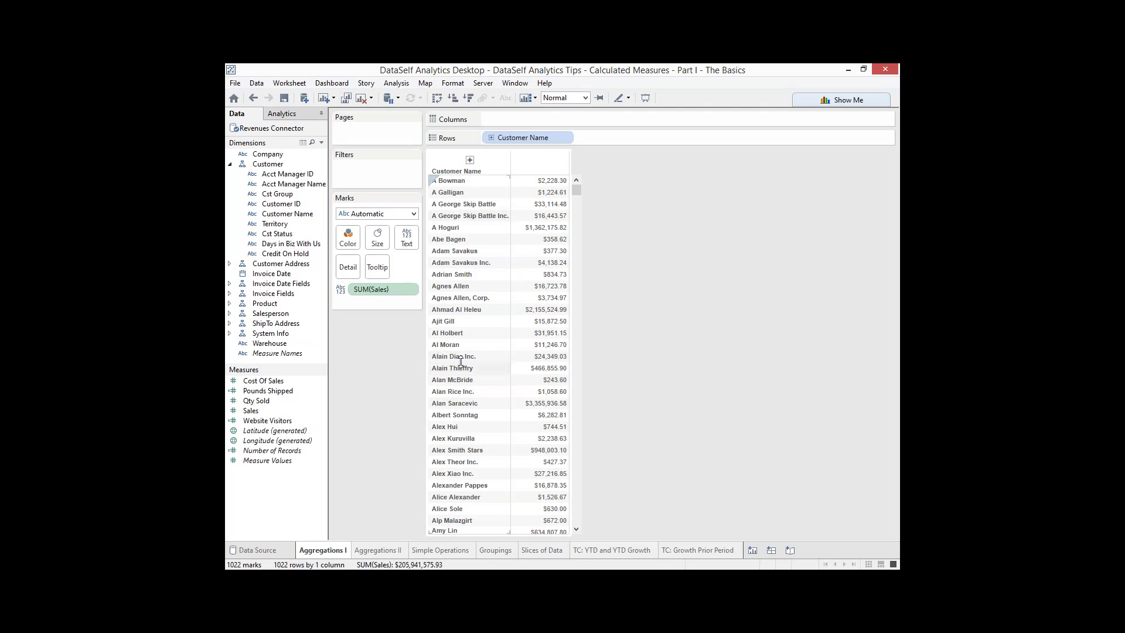
mouse_move(552, 258)
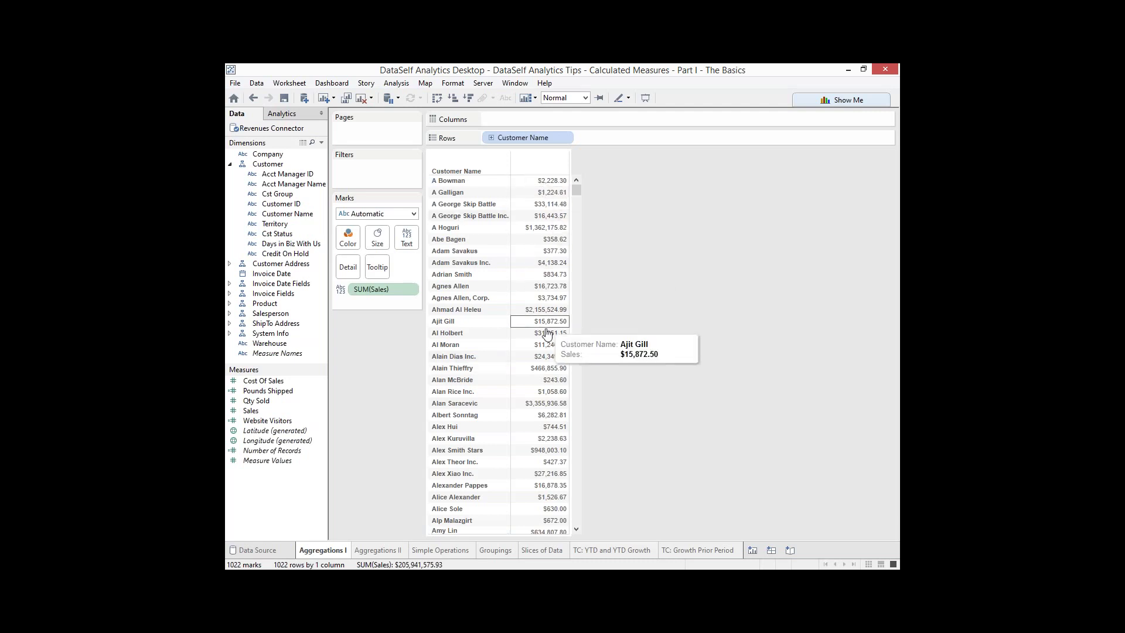
mouse_move(544, 418)
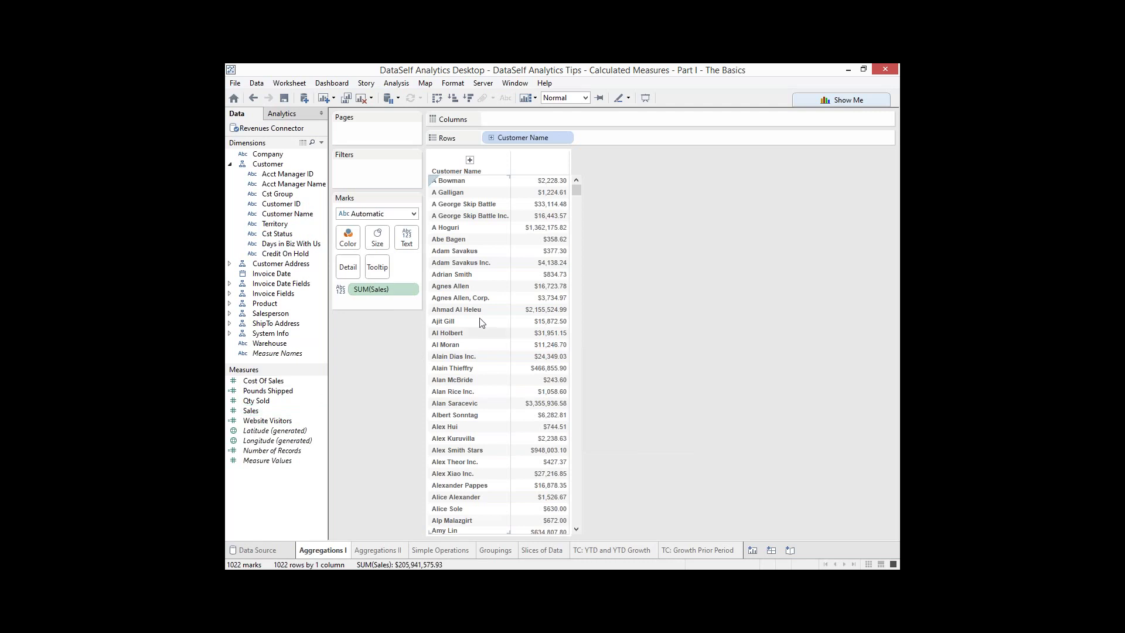
mouse_move(549, 226)
Change the aggregation of the Sales measure in the table to Average
left_click(410, 290)
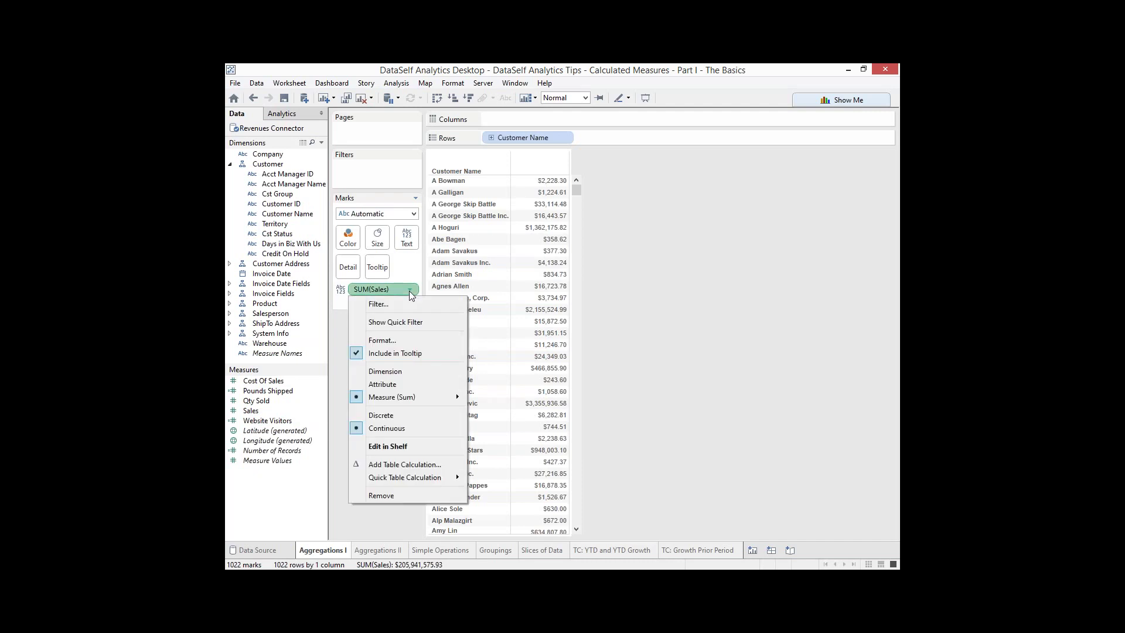
mouse_move(418, 398)
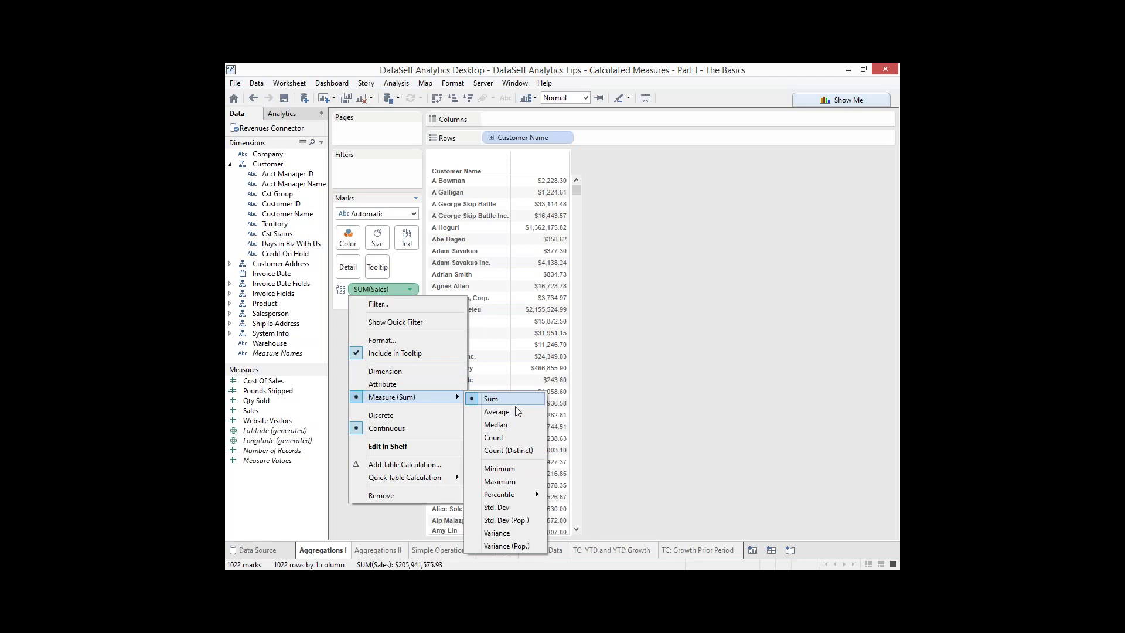
left_click(502, 413)
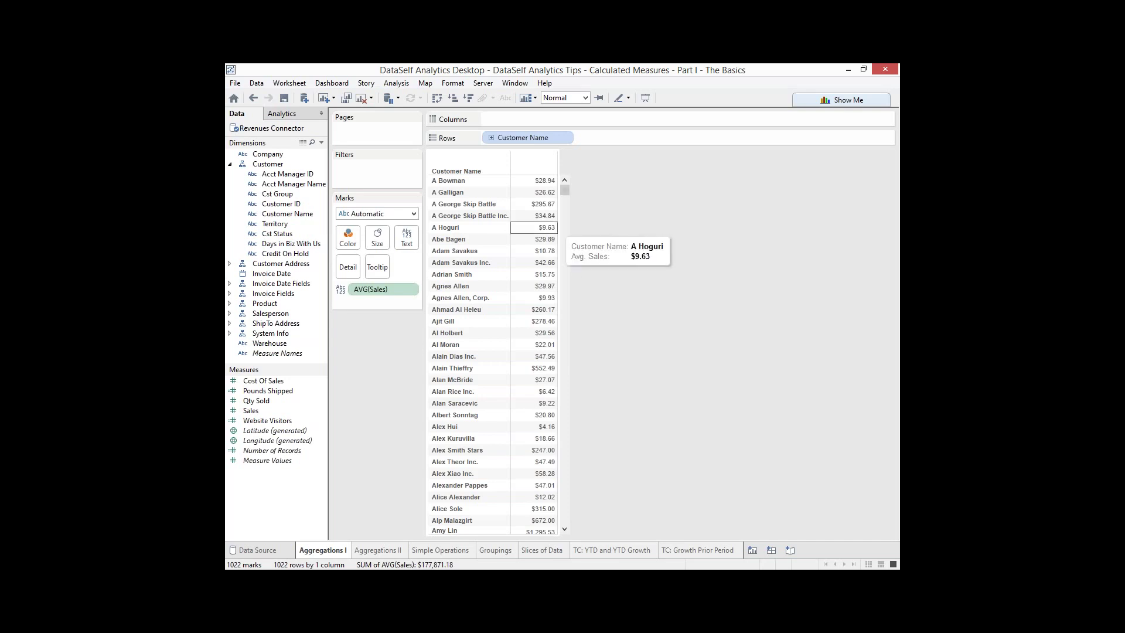
mouse_move(545, 184)
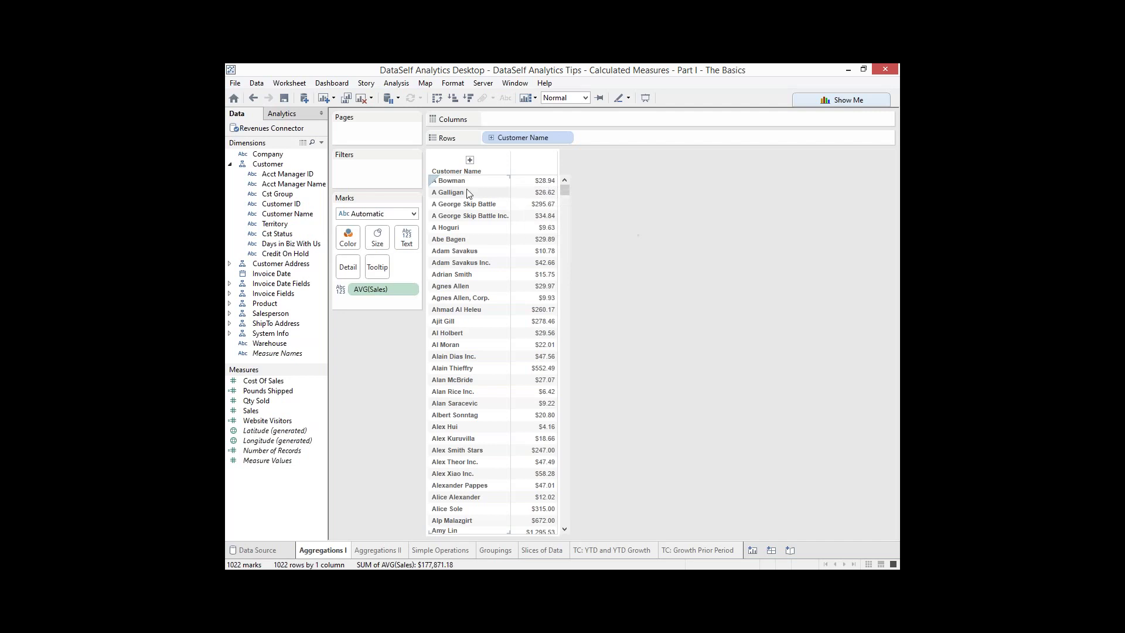
Filter the table to keep only the first customer listed
left_click(456, 183)
right_click(456, 183)
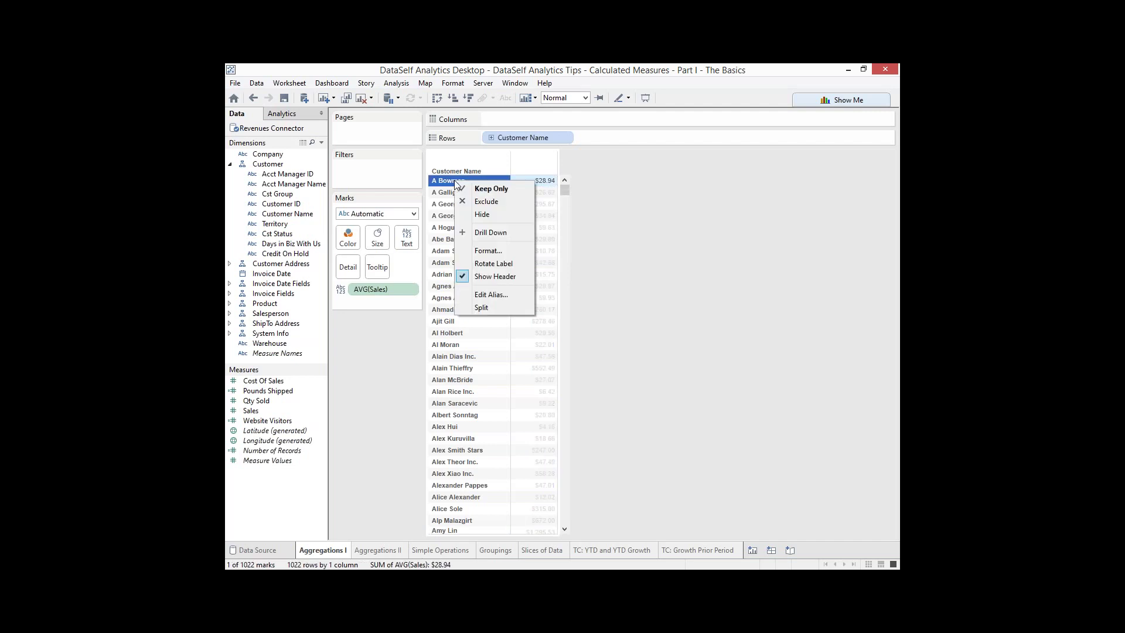
left_click(487, 190)
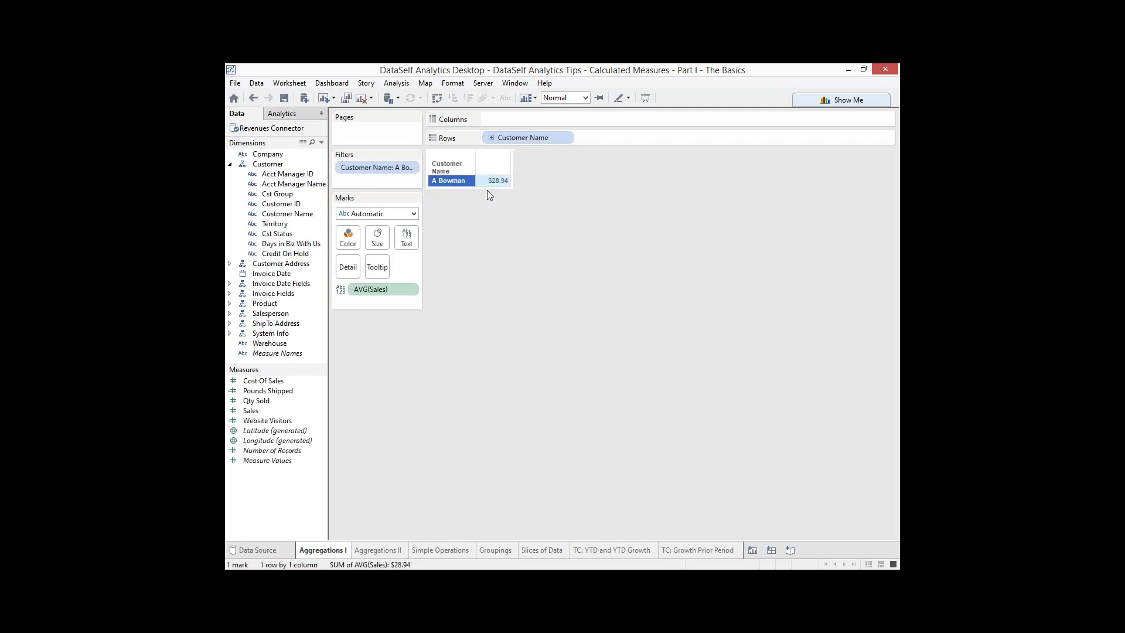
Add Invoice No with all its members to the rows after Customer Name, and drill it down to Product Desc
left_click(230, 165)
left_click(230, 195)
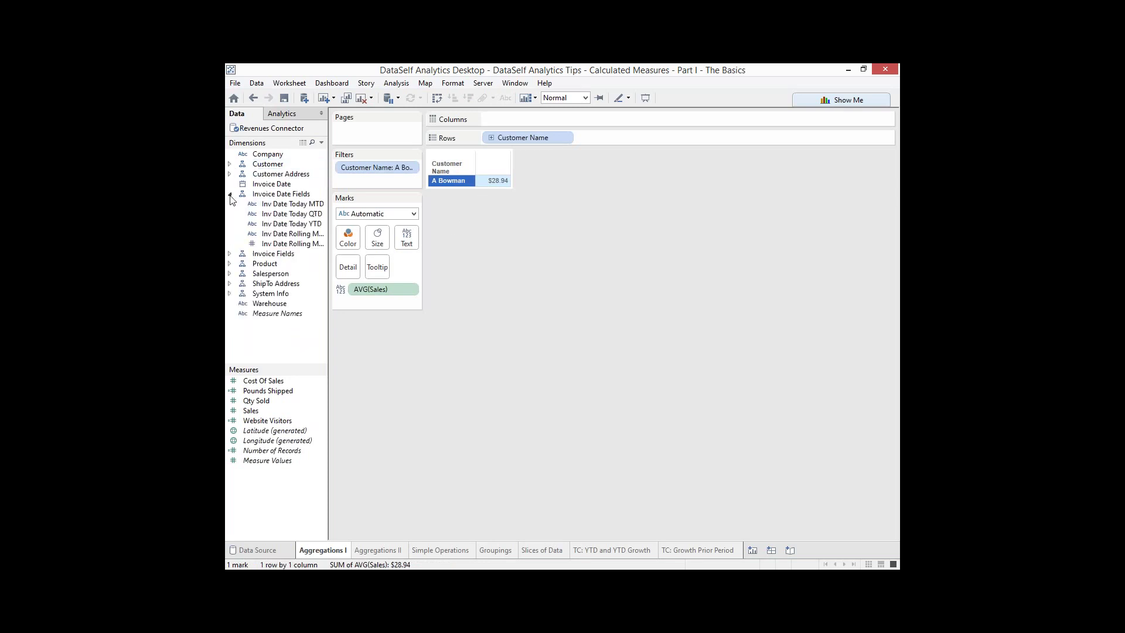
left_click(230, 195)
left_click(230, 205)
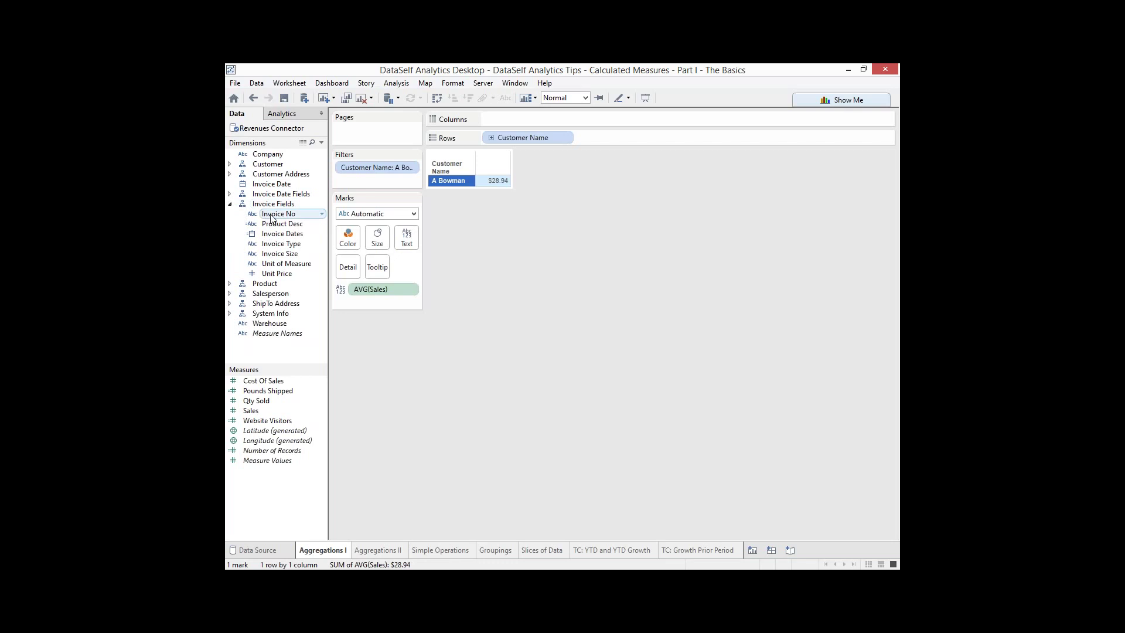
left_click_drag(271, 217, 585, 140)
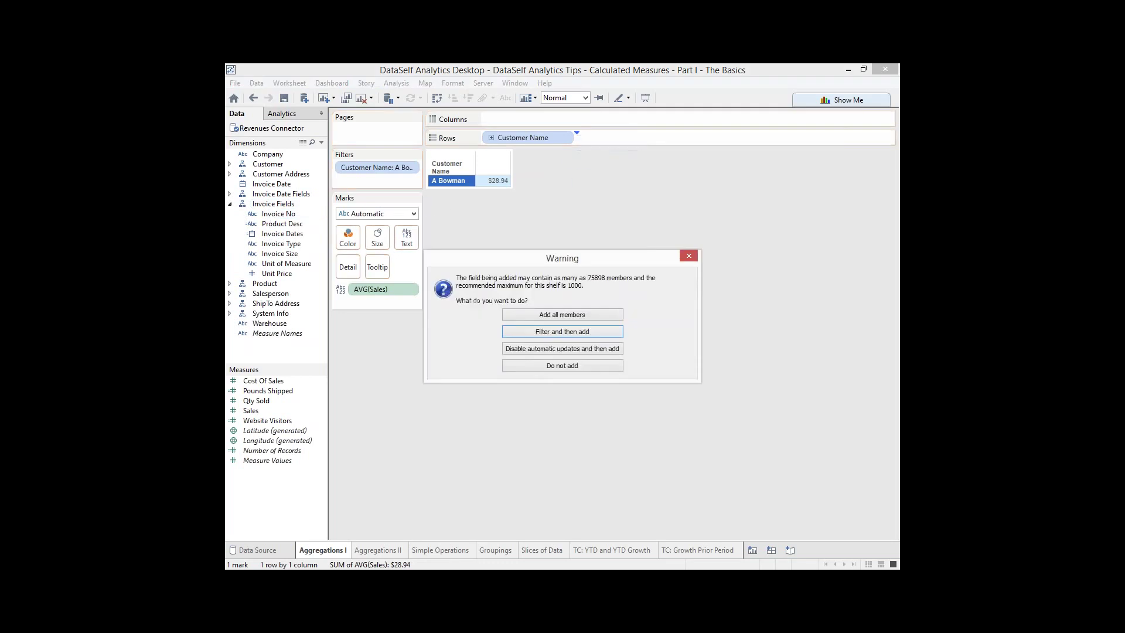
left_click(576, 315)
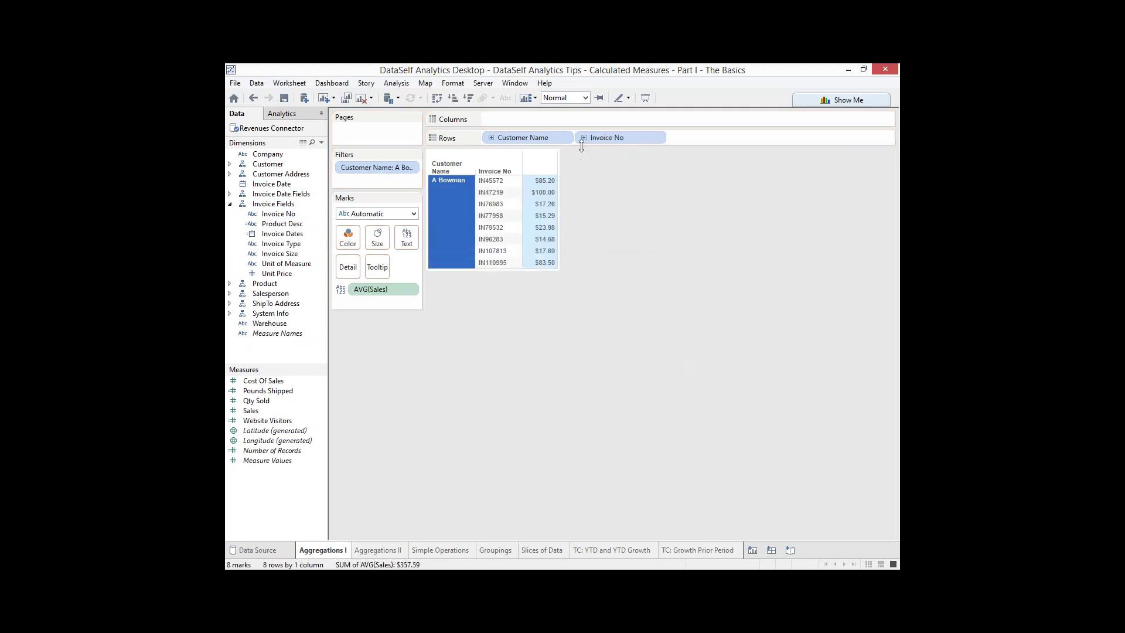
left_click(583, 138)
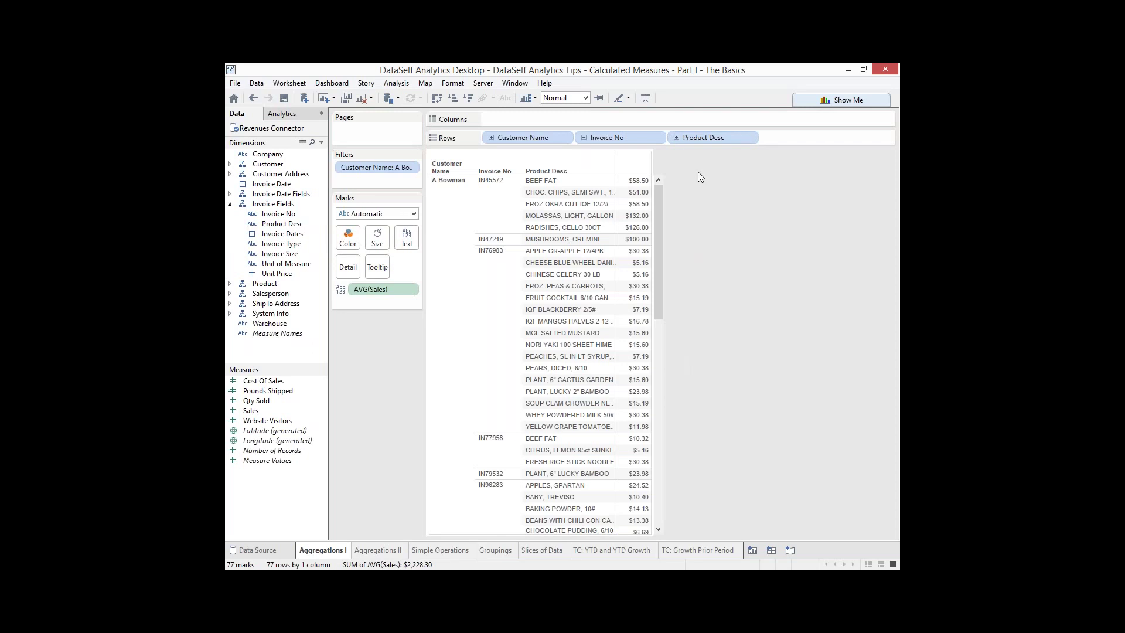
Filter the table to keep only the customer's first and third invoices
left_click(500, 304)
left_click(501, 211, "ctrl")
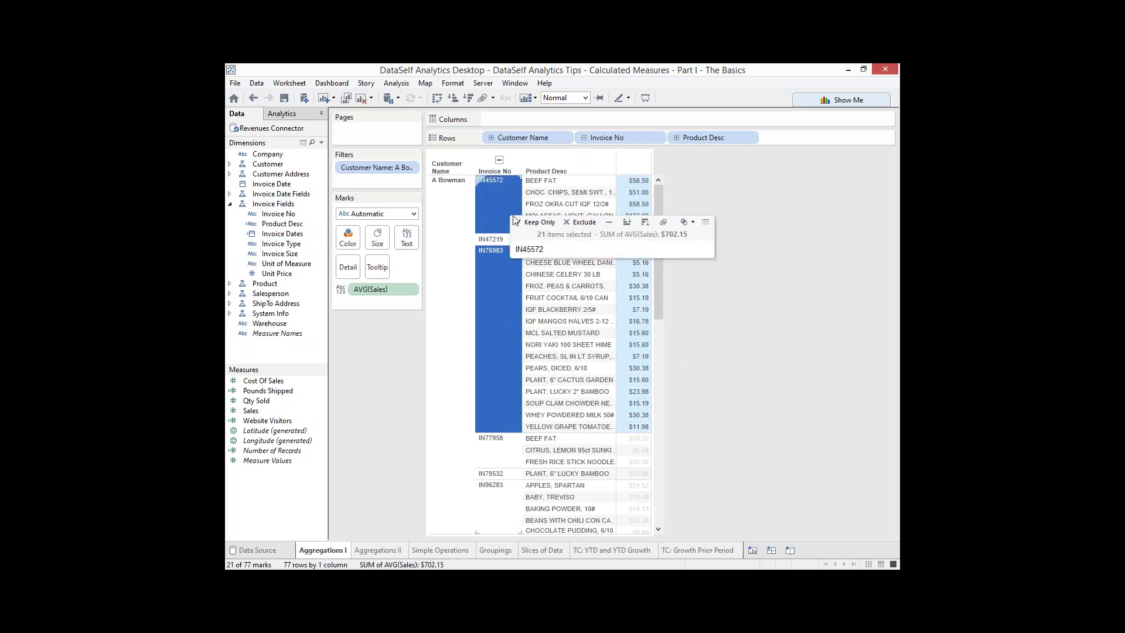
left_click(532, 223)
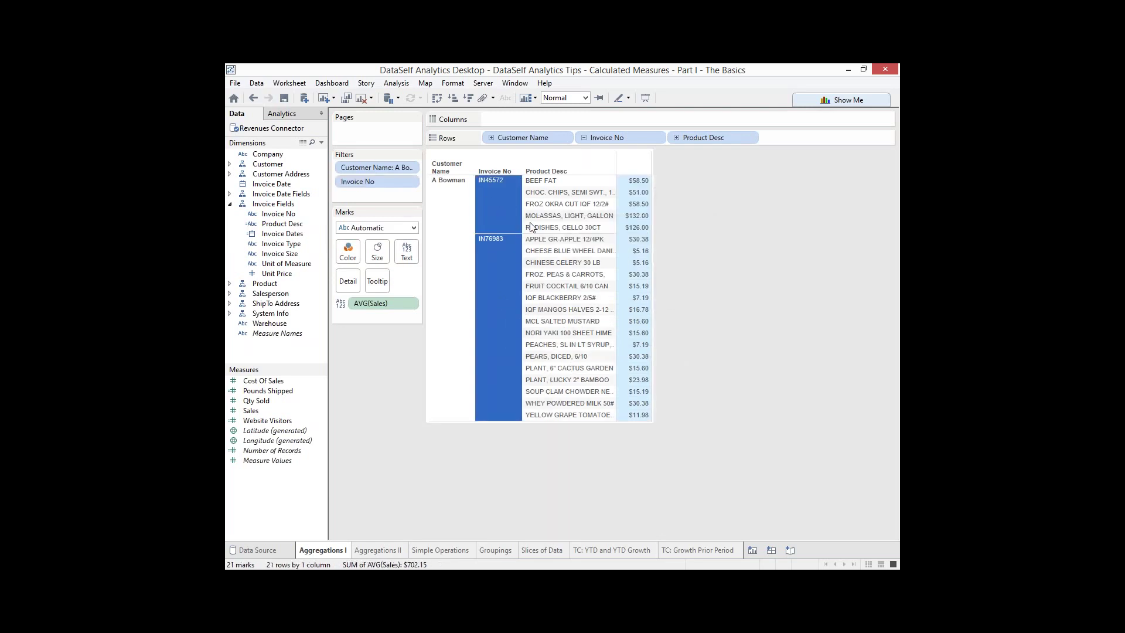
Add subtotals to the table for each invoice and for the customer
left_click(391, 83)
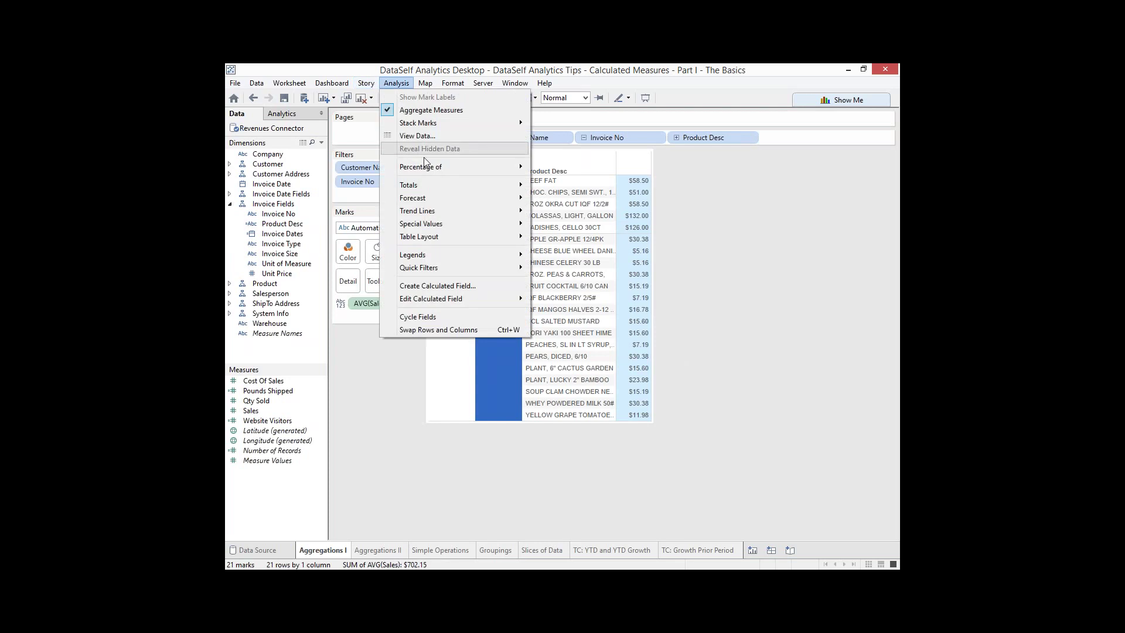
mouse_move(478, 187)
left_click(574, 217)
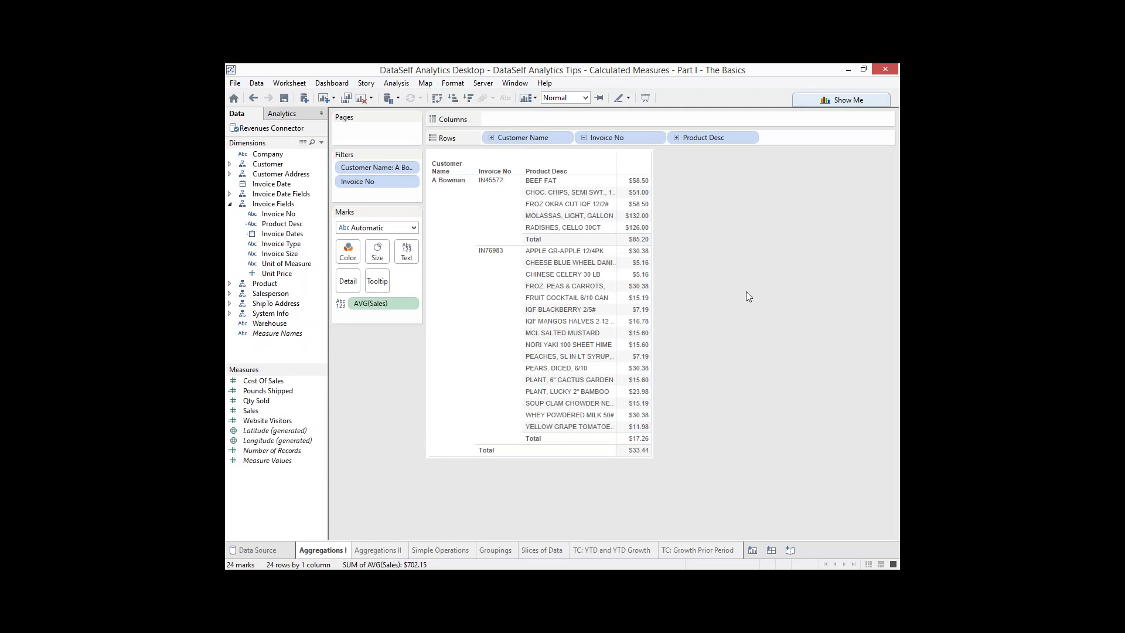
mouse_move(635, 321)
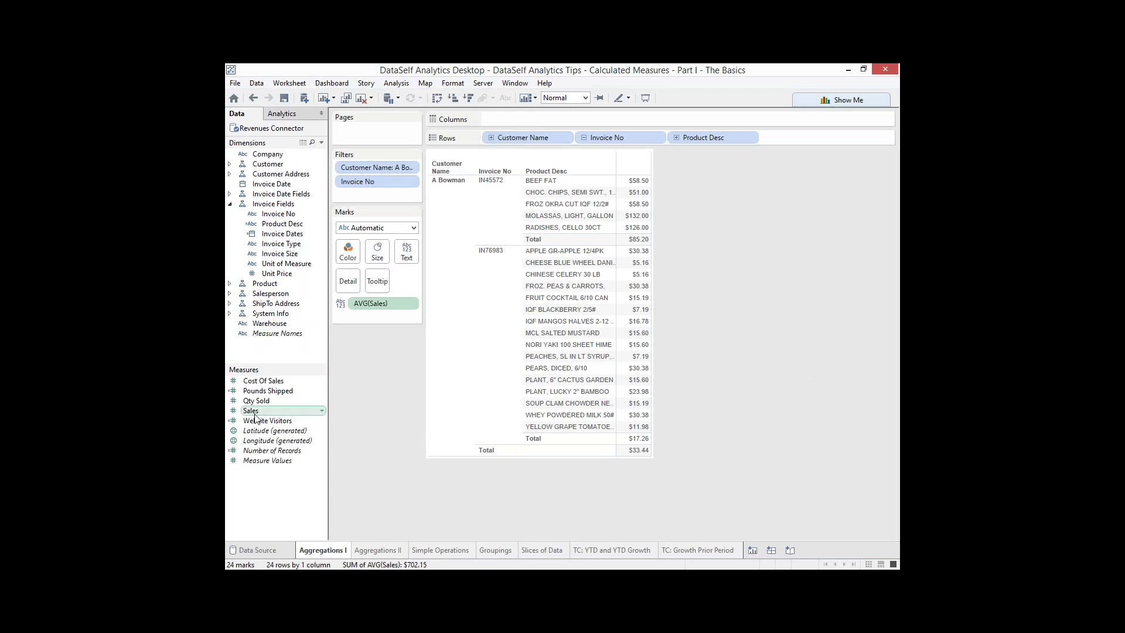
Add Sales to the table again as a summed column beside the average sales
left_click_drag(254, 413, 611, 301)
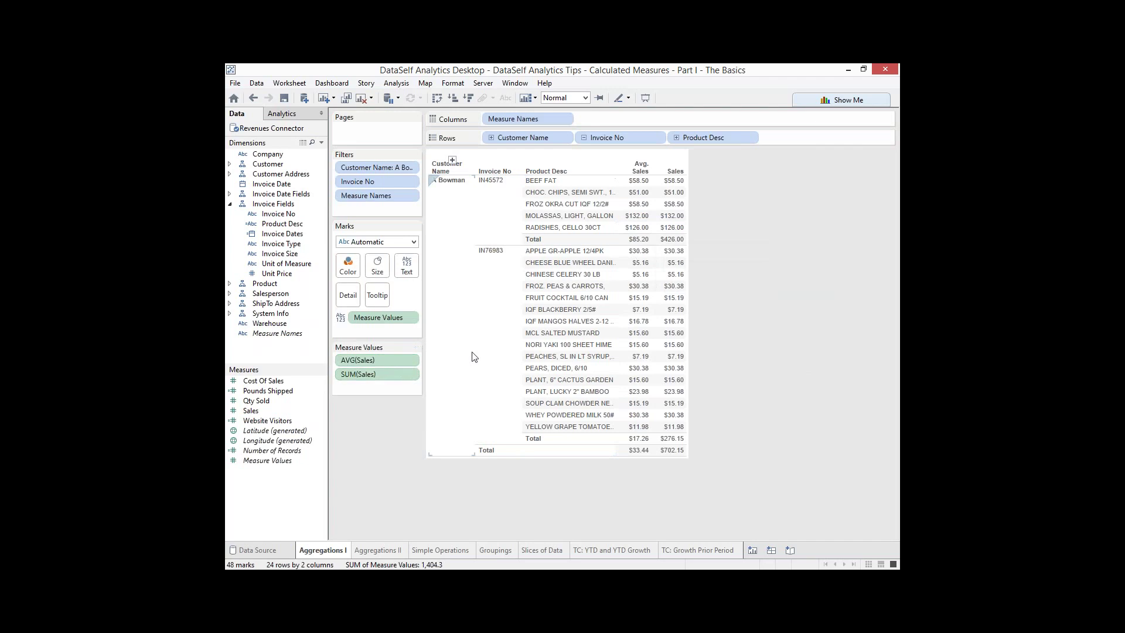
mouse_move(676, 184)
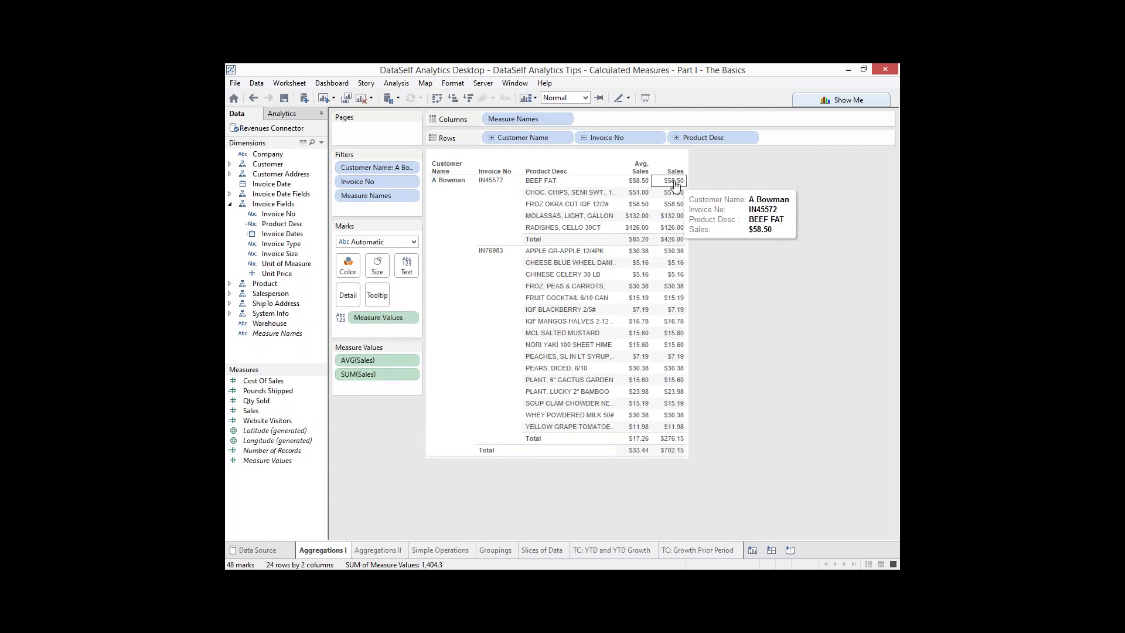
mouse_move(675, 246)
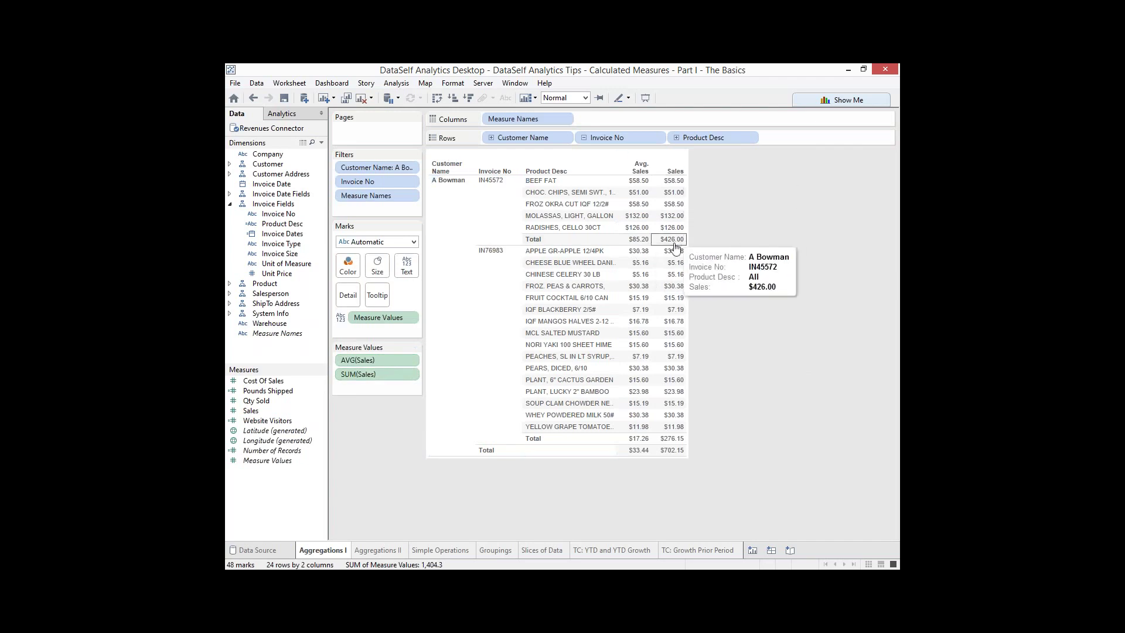
mouse_move(672, 450)
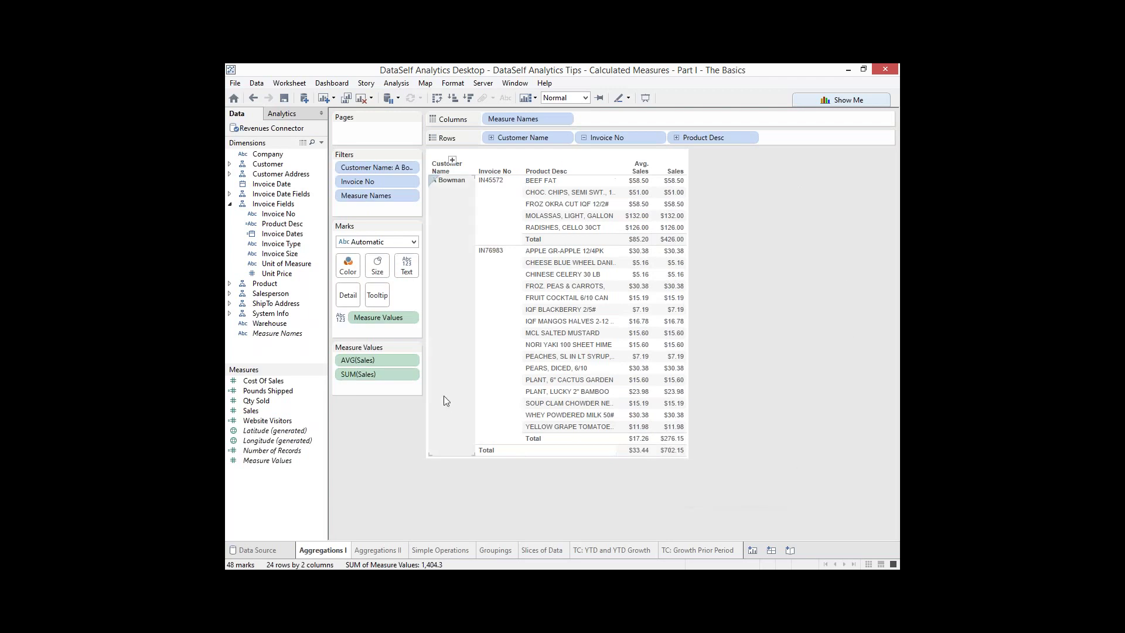
Change the summed Sales column to Count, and add another Sales sum below it in the measure values
left_click(410, 374)
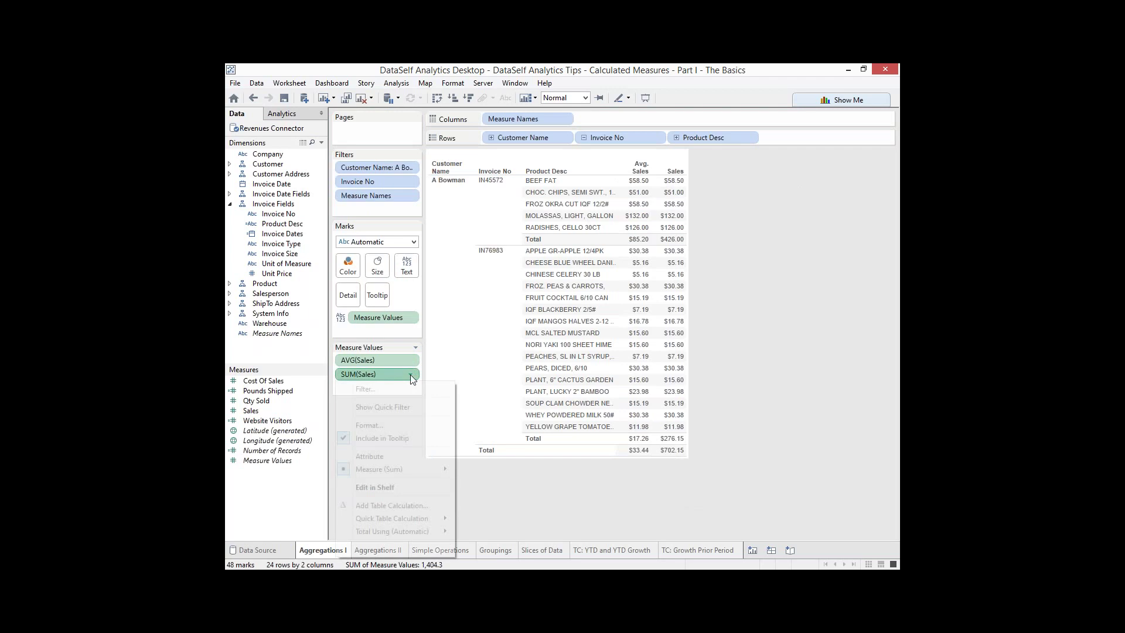
mouse_move(437, 466)
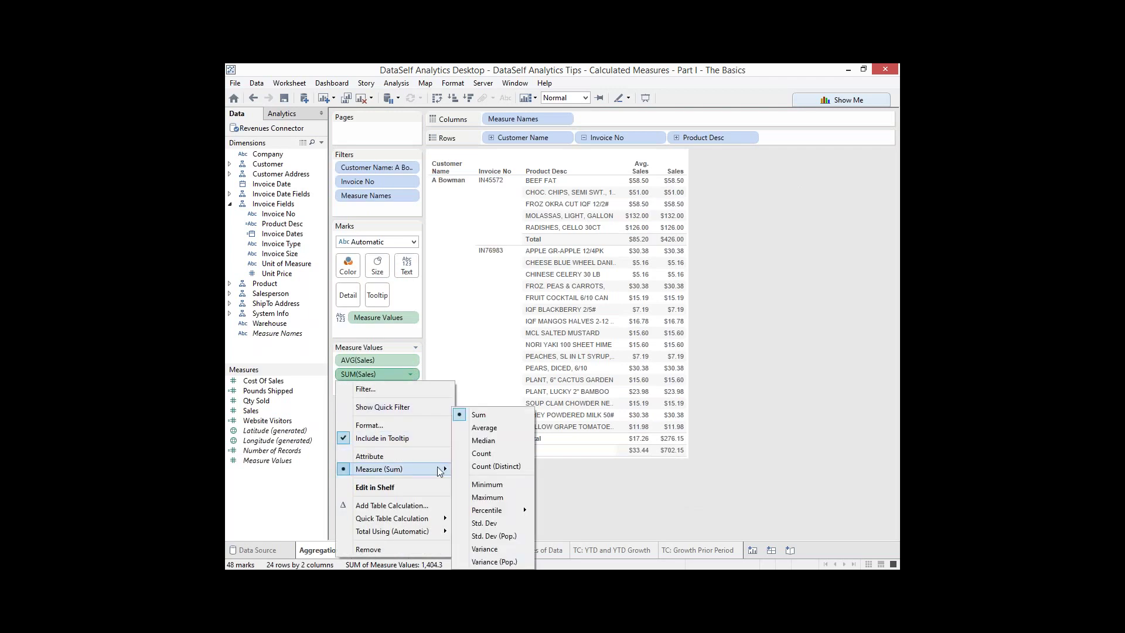
left_click(486, 455)
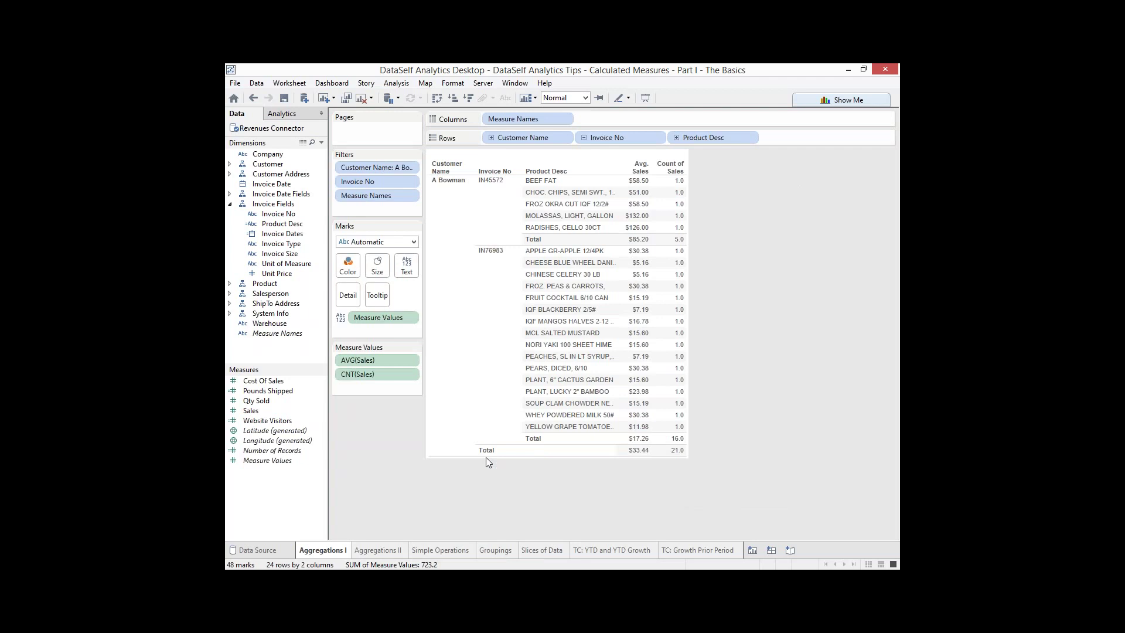
left_click_drag(253, 413, 361, 388)
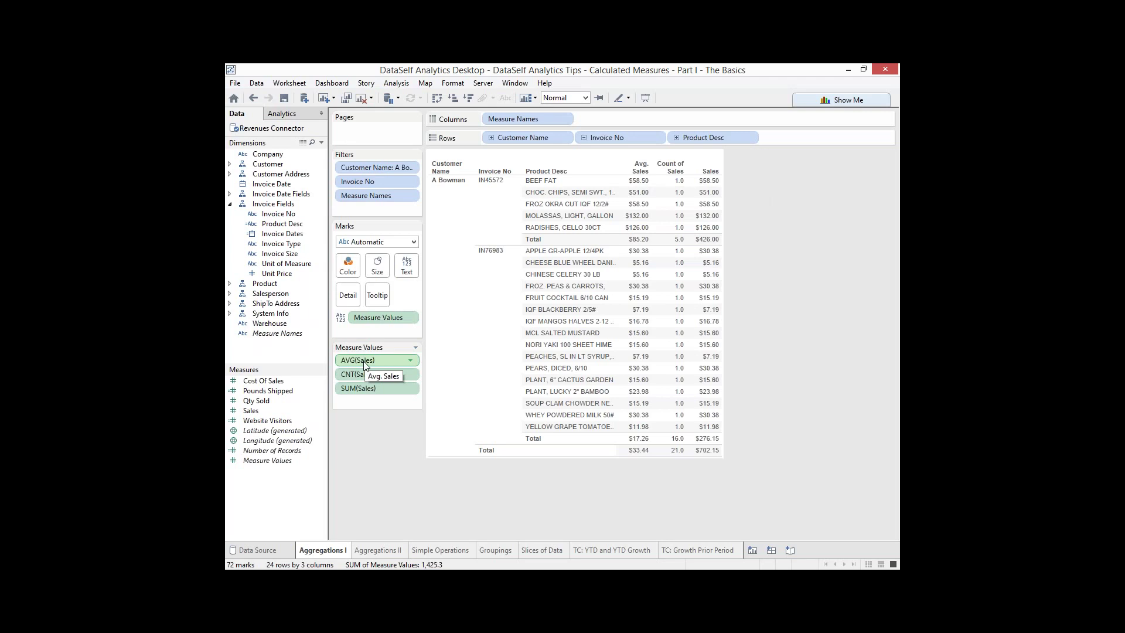
Open the Aggregations II sheet and examine the minimum, maximum, average, distinct count, count and sum of Sales
left_click(375, 551)
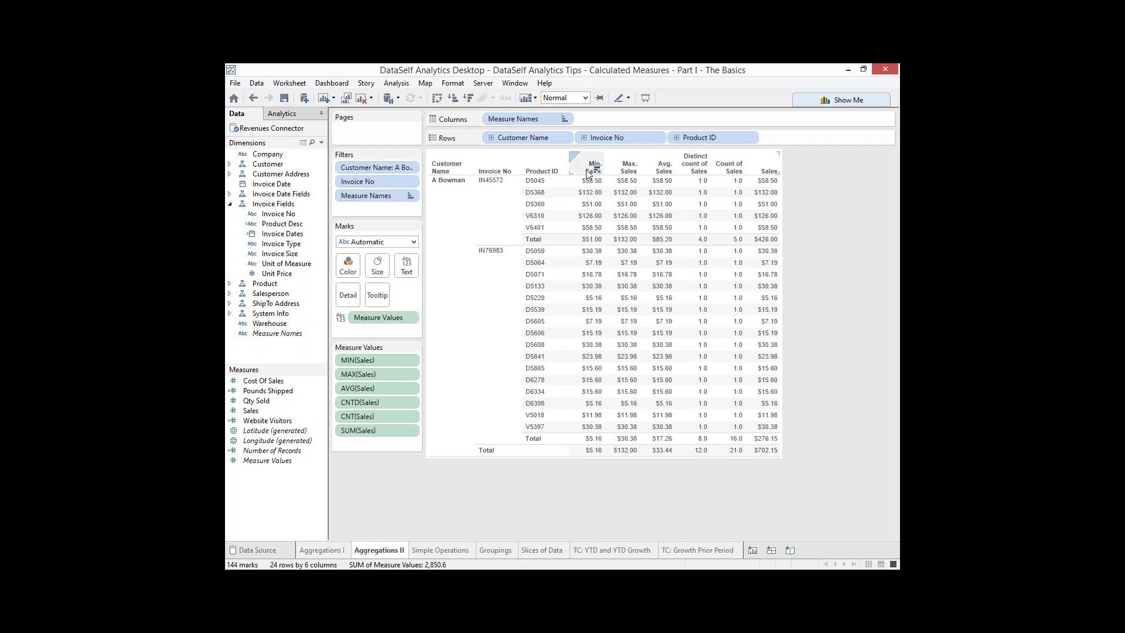
mouse_move(596, 248)
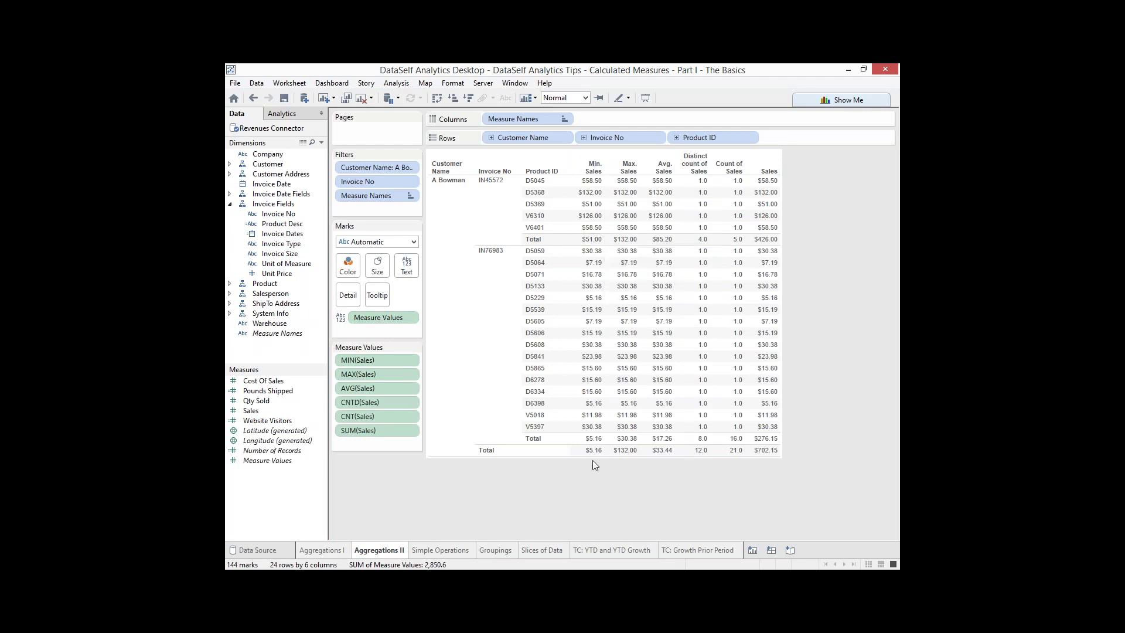
mouse_move(595, 450)
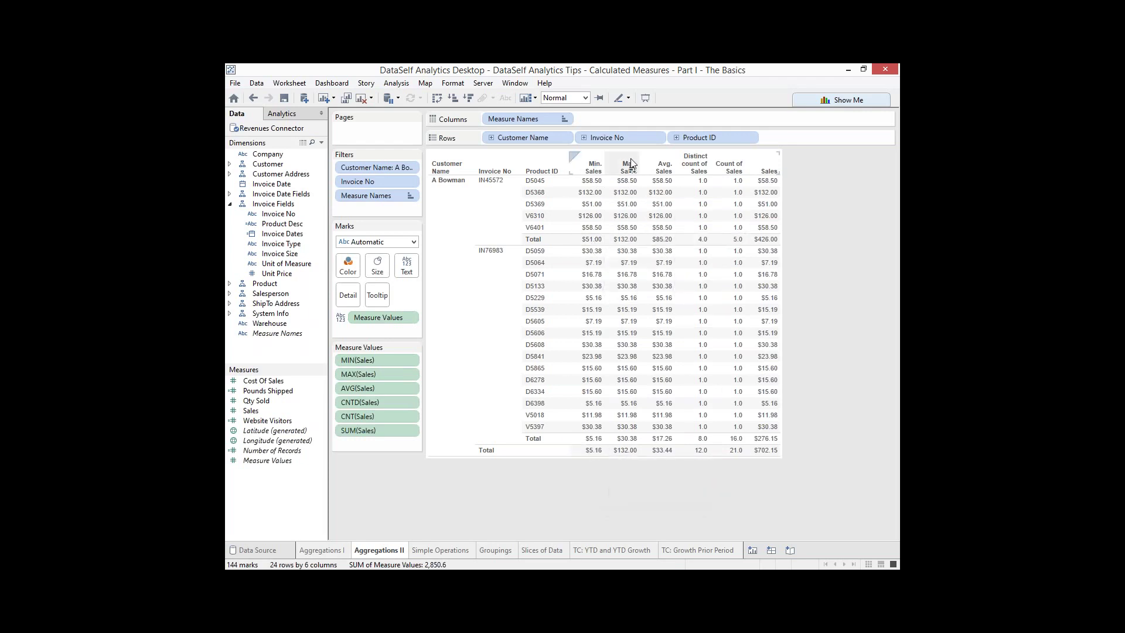
mouse_move(631, 243)
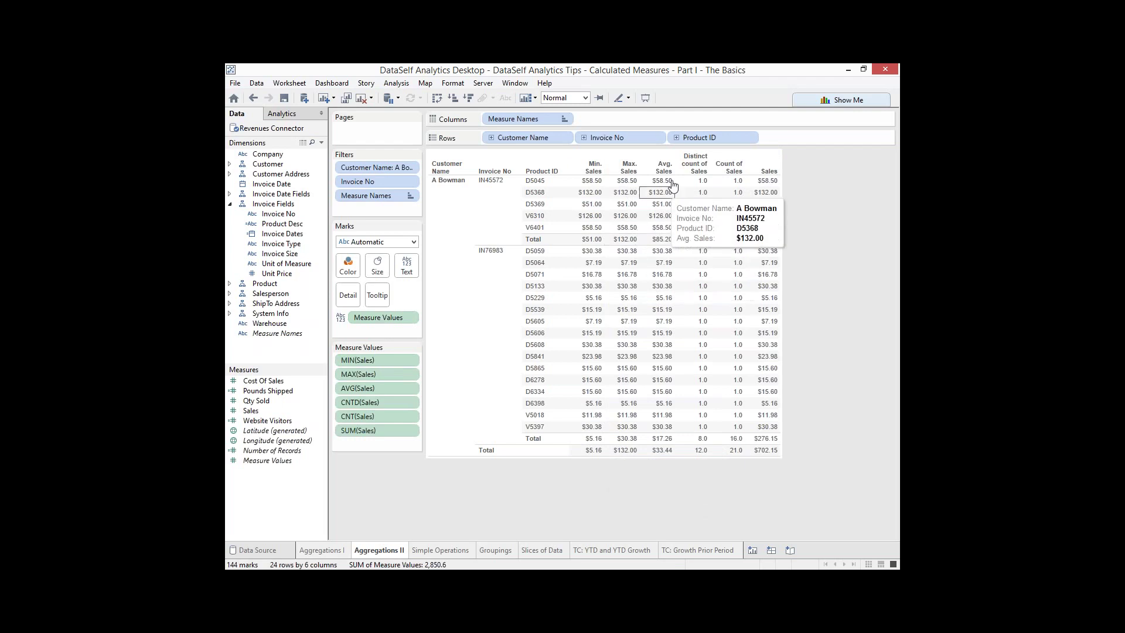
mouse_move(702, 183)
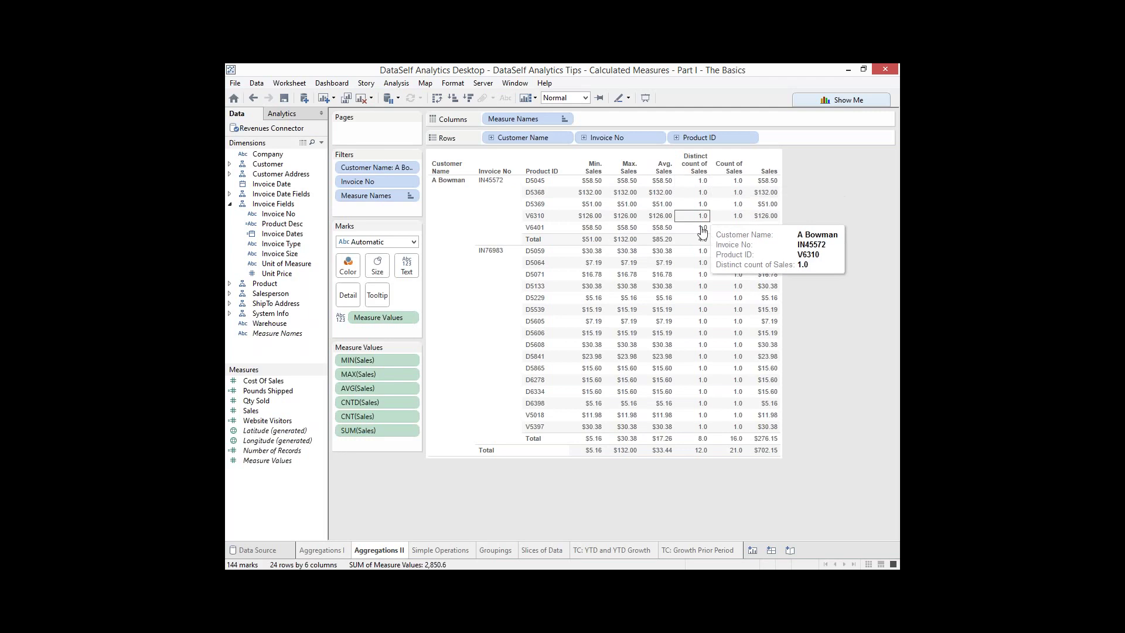
mouse_move(702, 246)
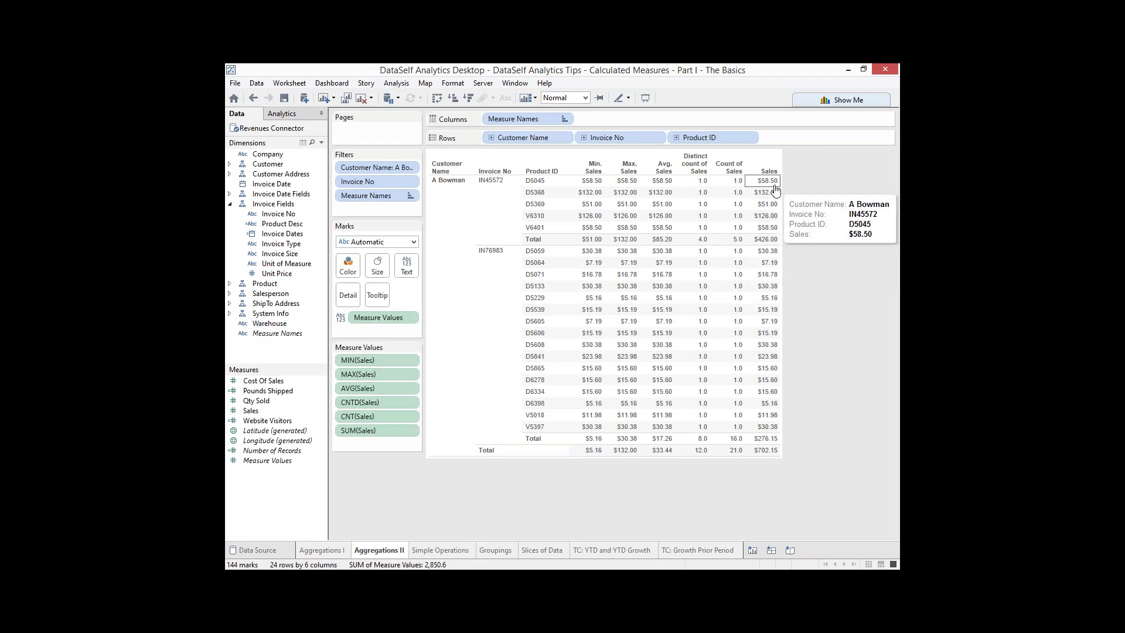
Examine the aggregation options available for the minimum Sales measure without changing its aggregation
mouse_move(776, 229)
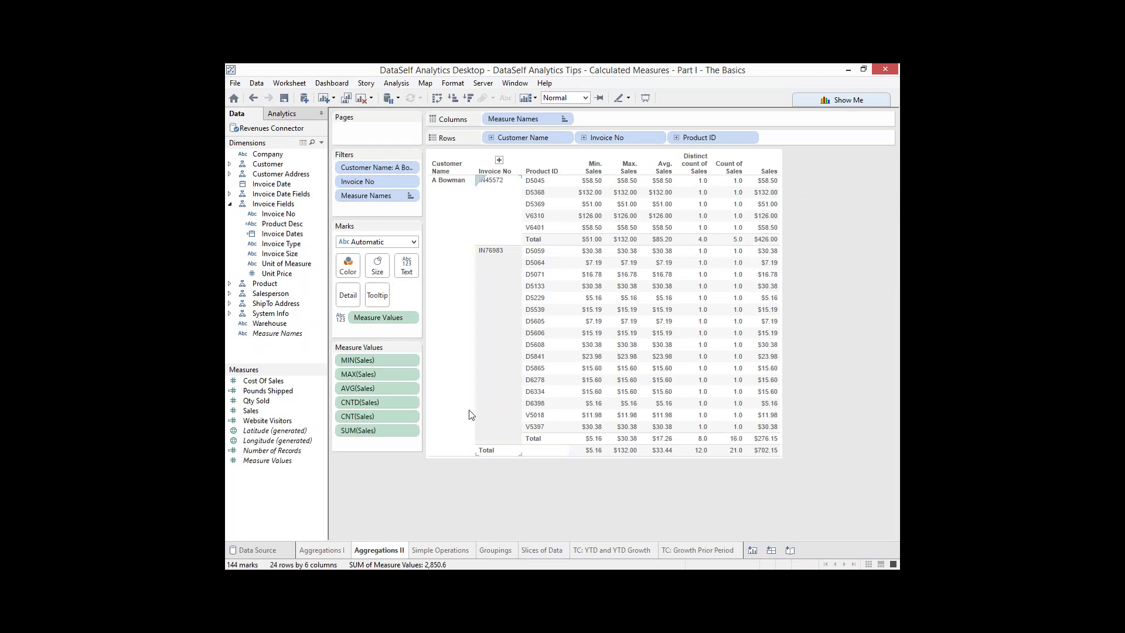
left_click(411, 361)
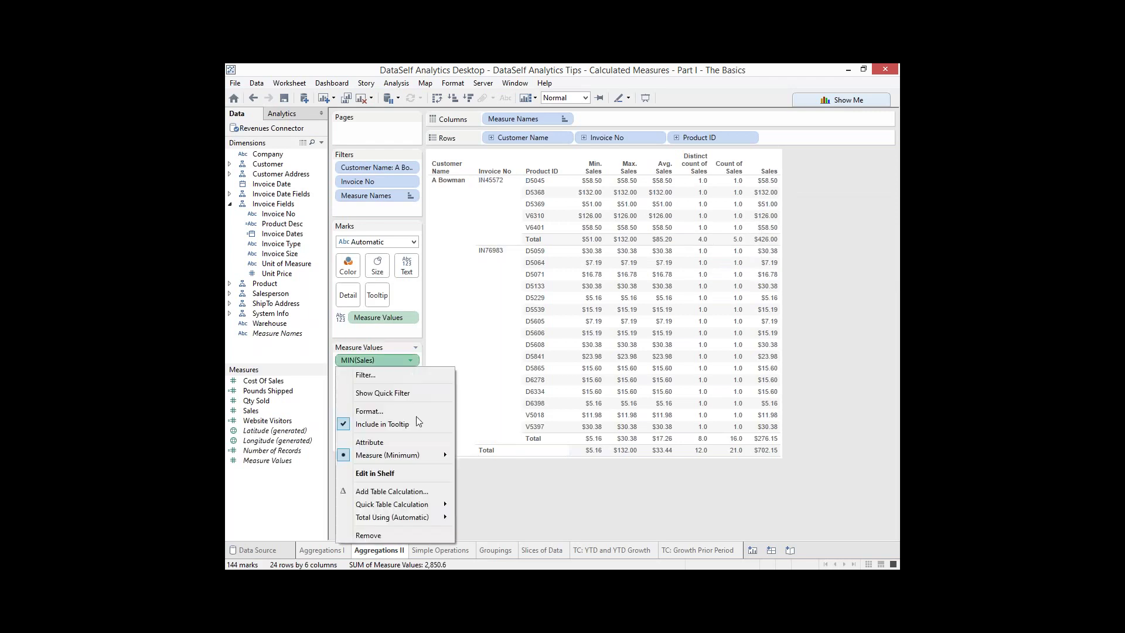
mouse_move(425, 455)
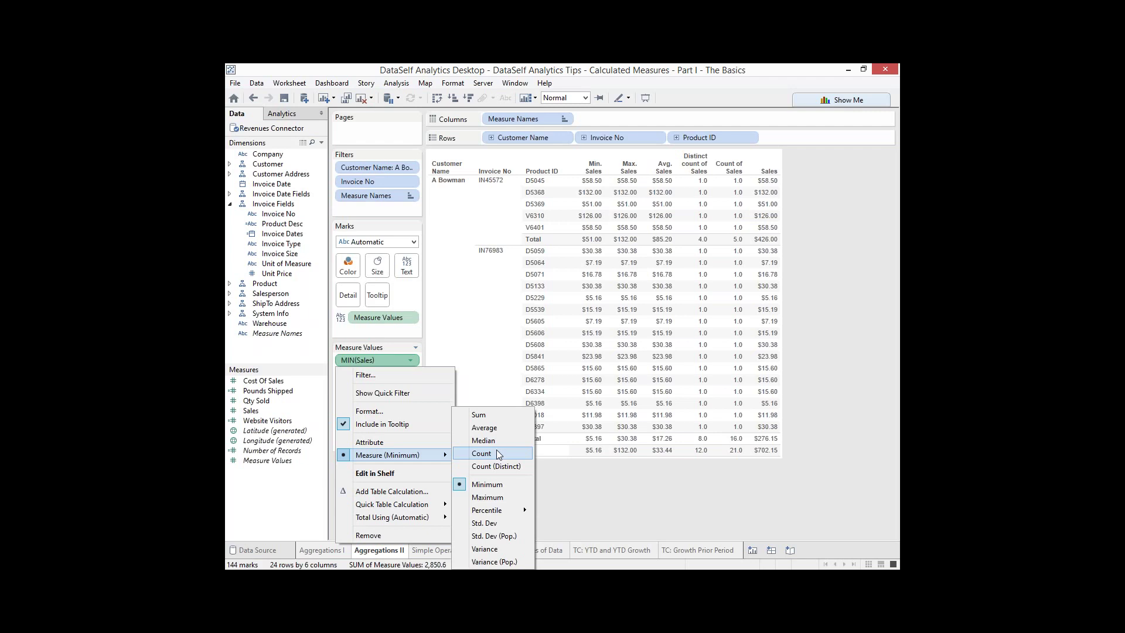
left_click(571, 488)
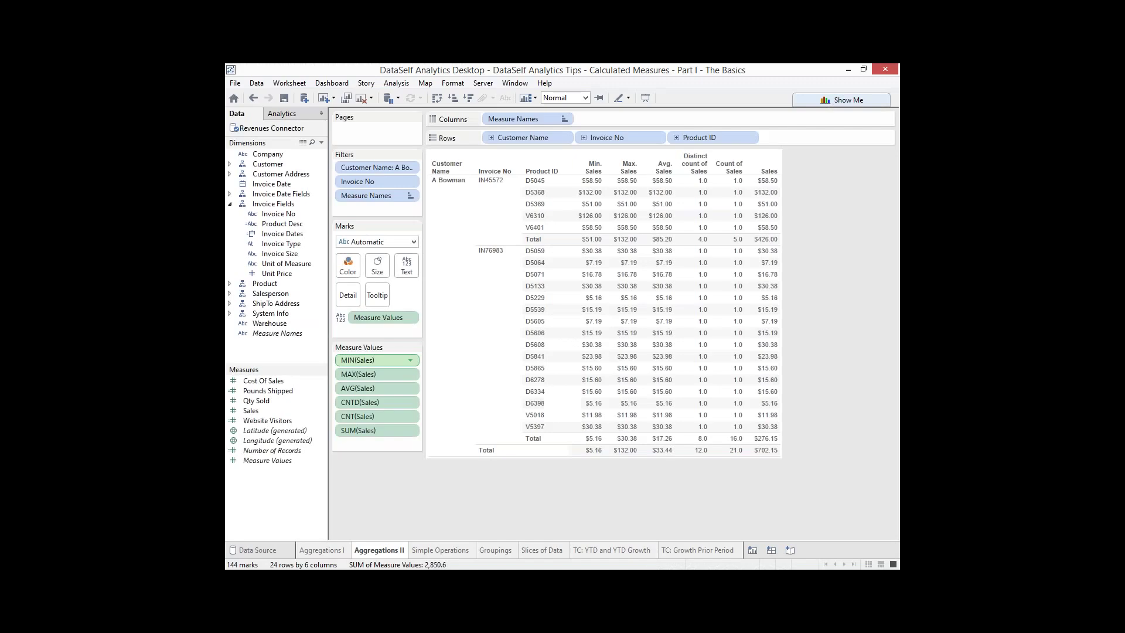
On the Simple Operations sheet, create a calculated field named Gross Profit with the formula [Sales]-[Cost Of Sales]
left_click(429, 550)
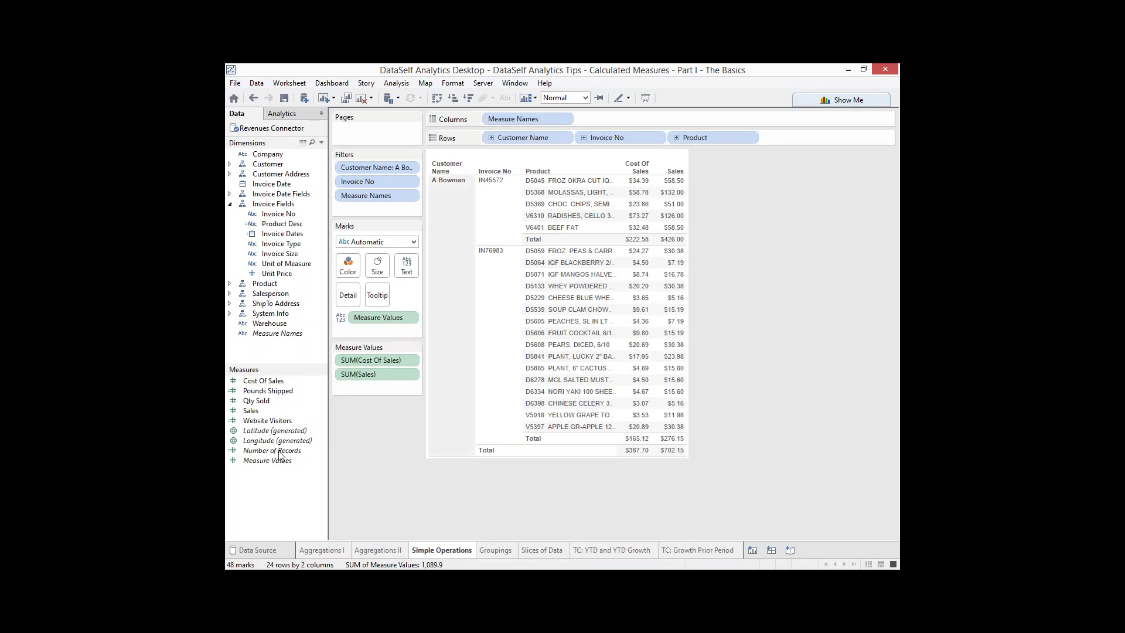
right_click(261, 485)
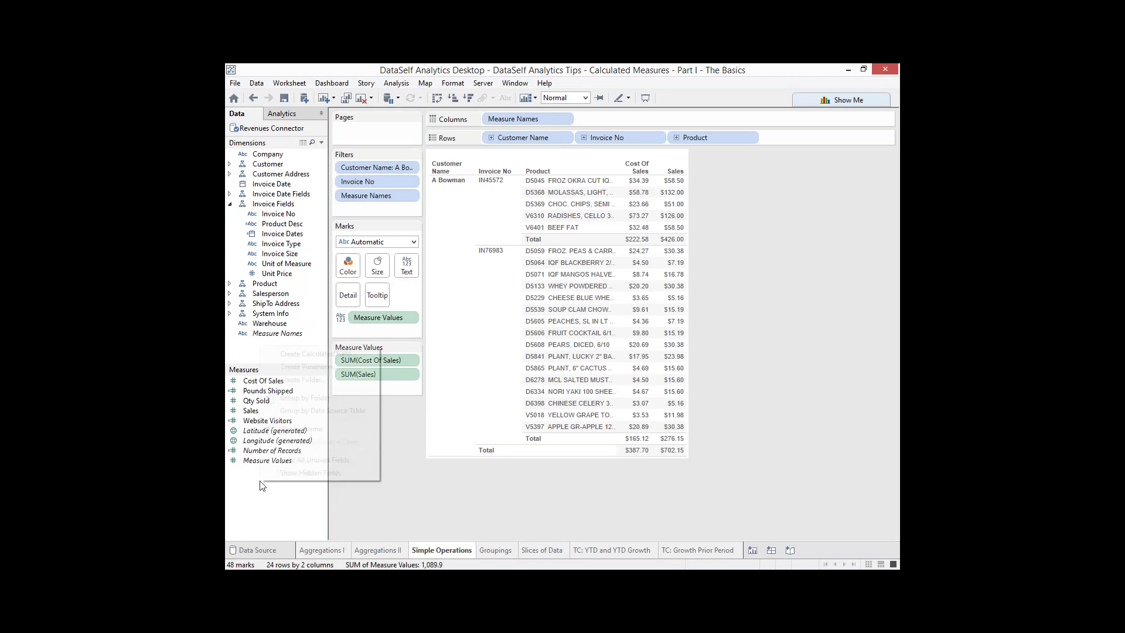
left_click(318, 354)
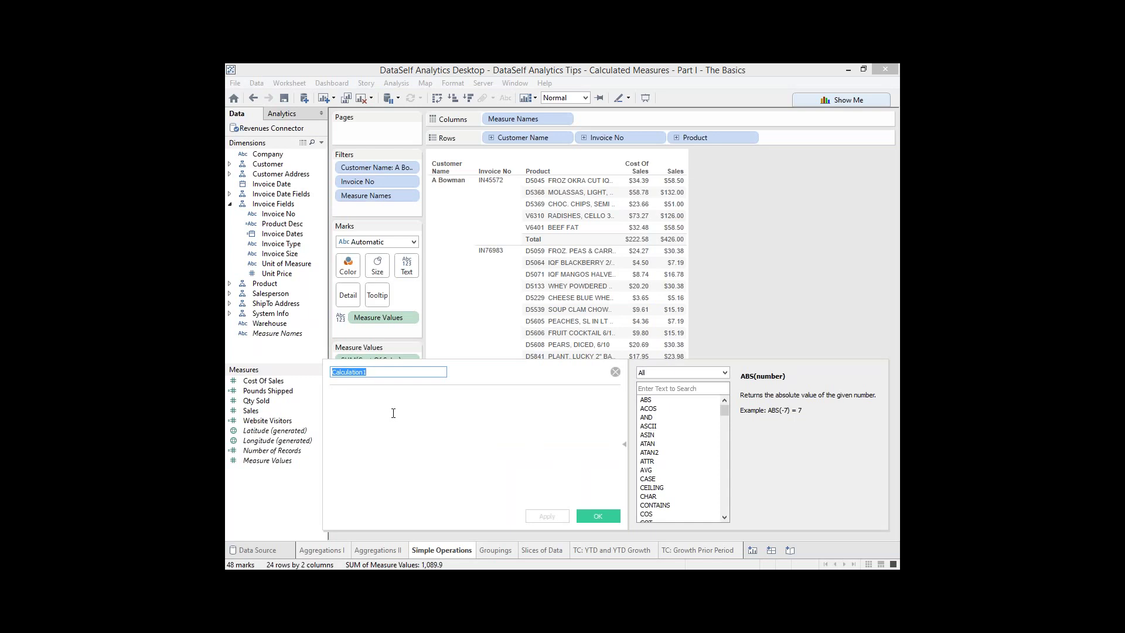
type("Gross Profit")
left_click_drag(251, 410, 343, 404)
type("-")
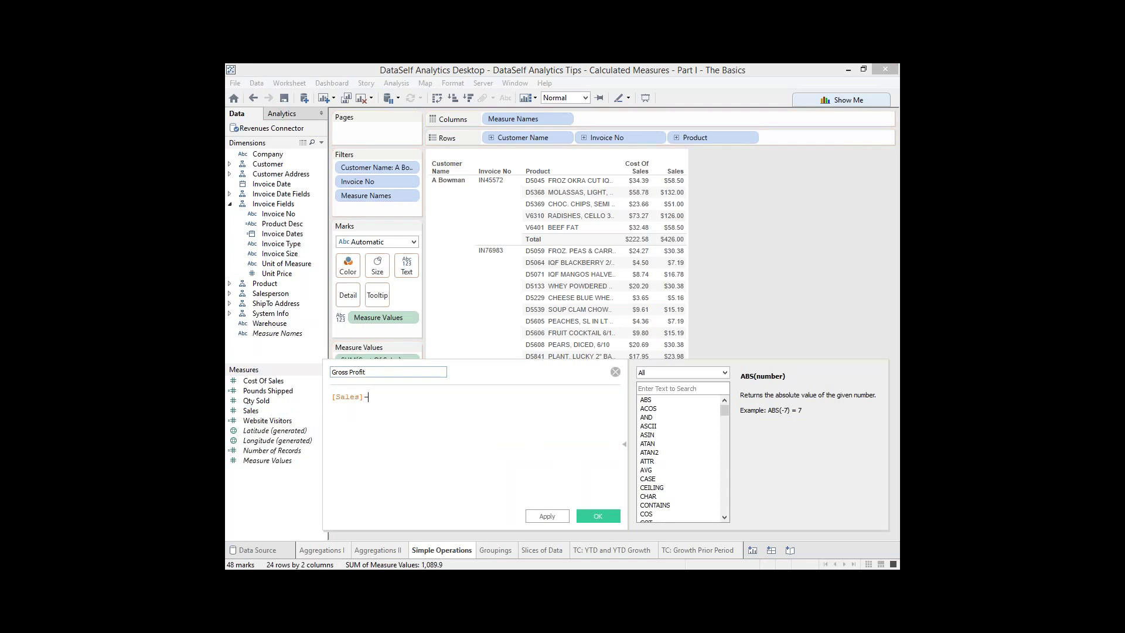
left_click_drag(263, 380, 406, 407)
left_click(597, 515)
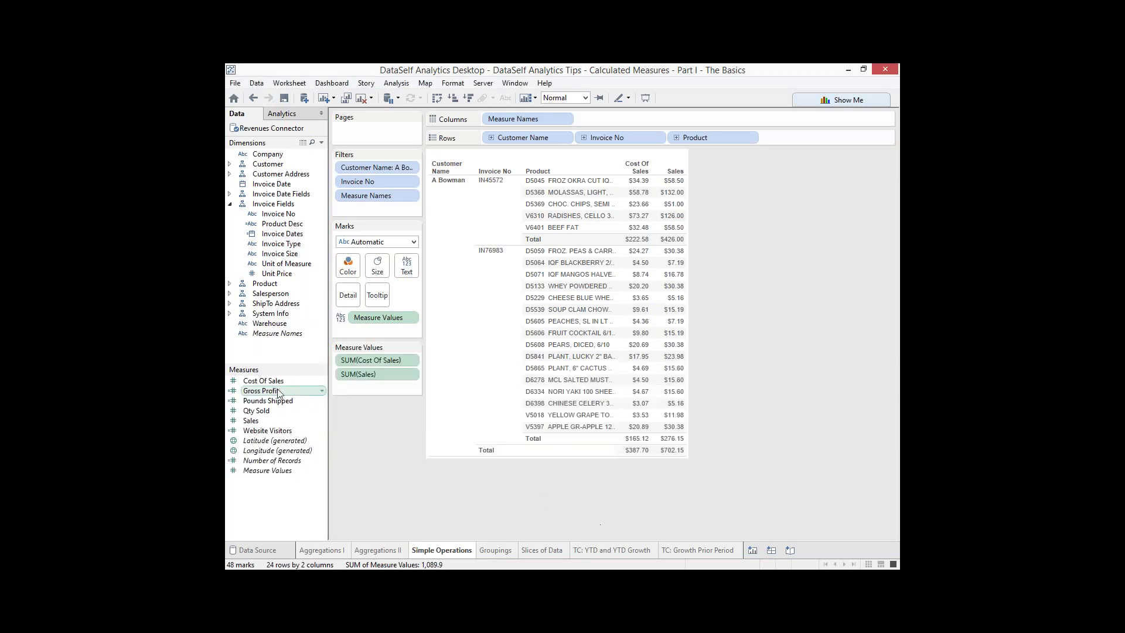
Add Gross Profit to the table as the column after Sales and set its default number format to Currency (Standard)
left_click_drag(274, 396, 650, 340)
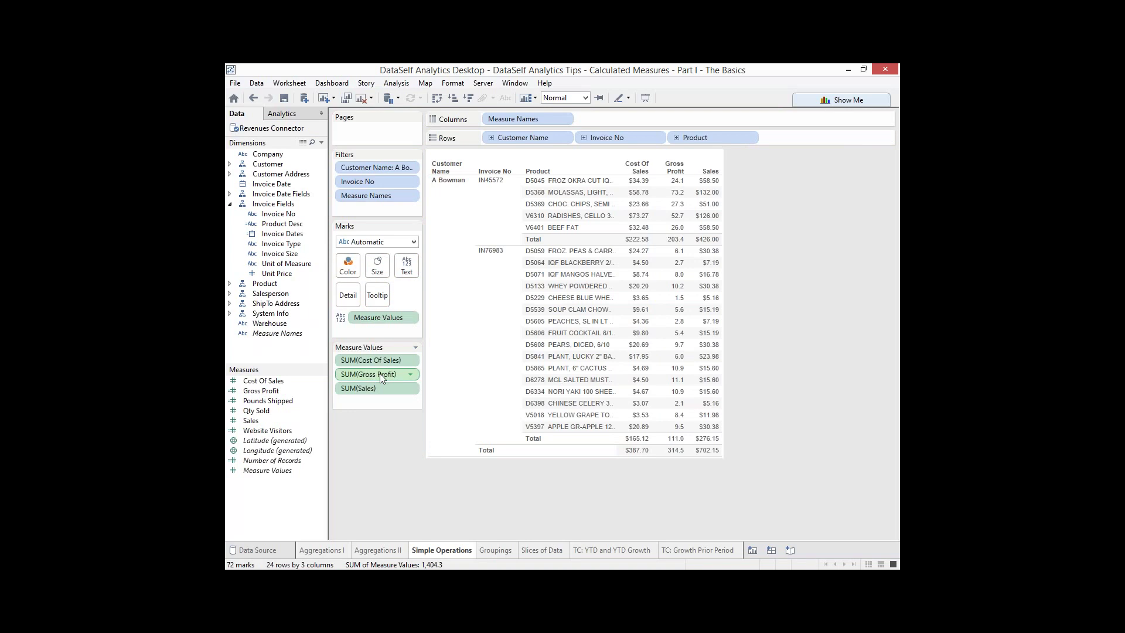
left_click_drag(379, 373, 380, 398)
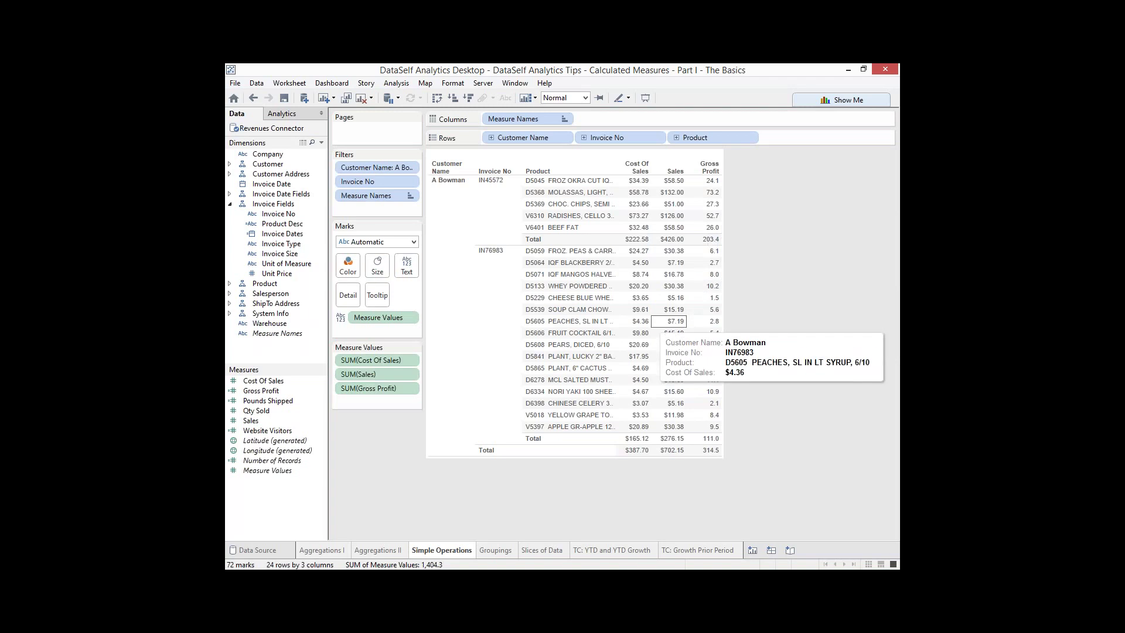
right_click(321, 391)
mouse_move(385, 342)
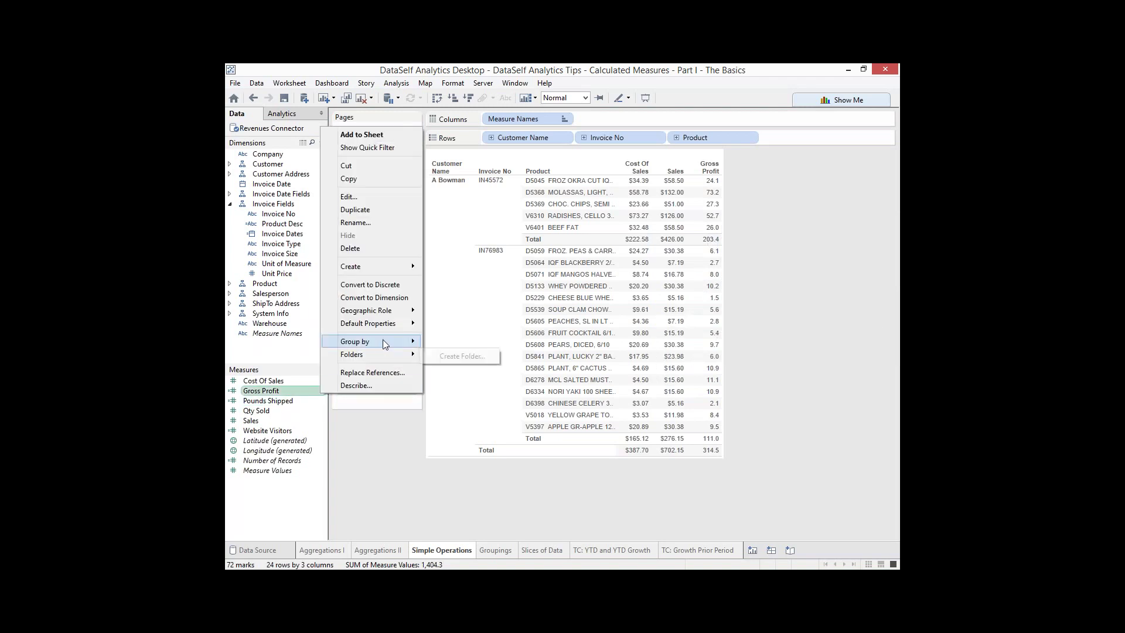
left_click(466, 349)
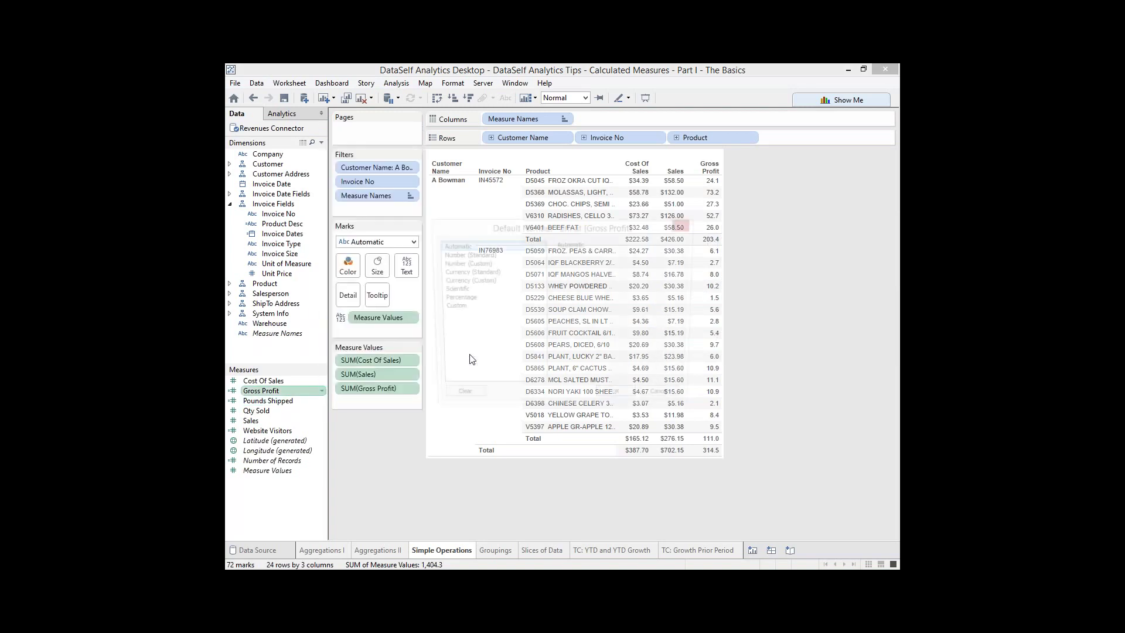
left_click(469, 271)
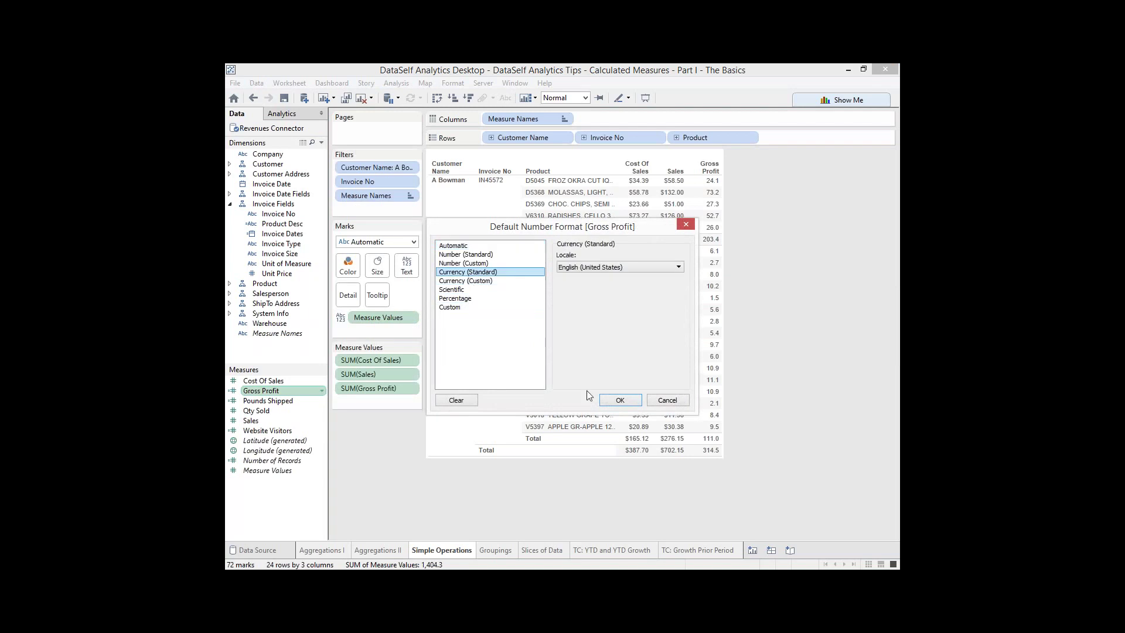
left_click(619, 400)
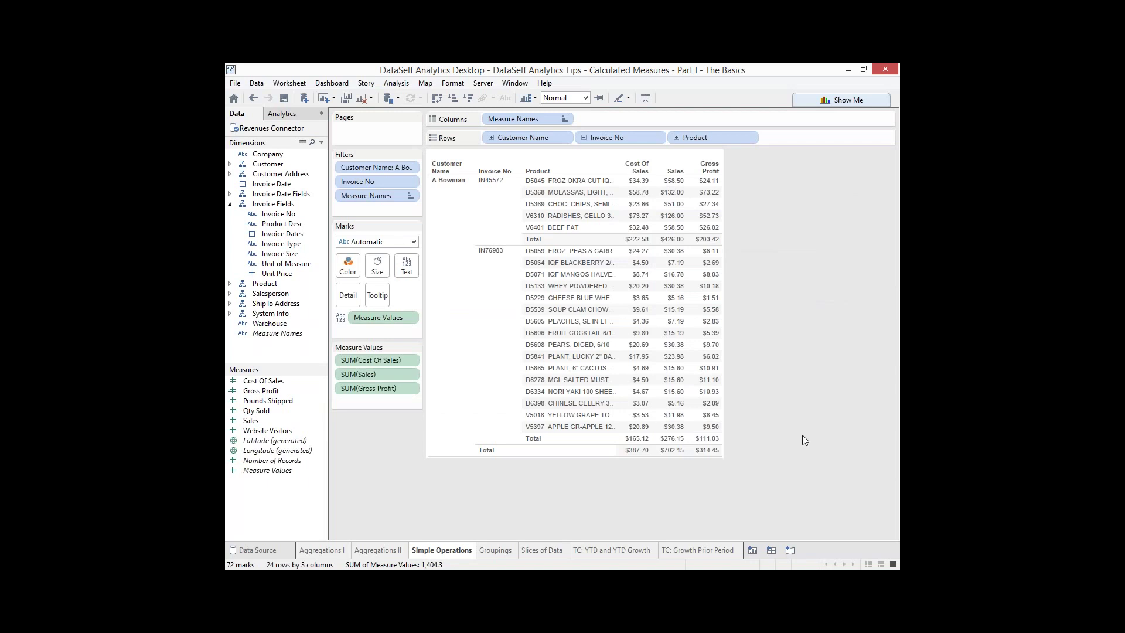
Create a calculated field named GP% with the formula [Gross Profit]/[Sales]
right_click(282, 501)
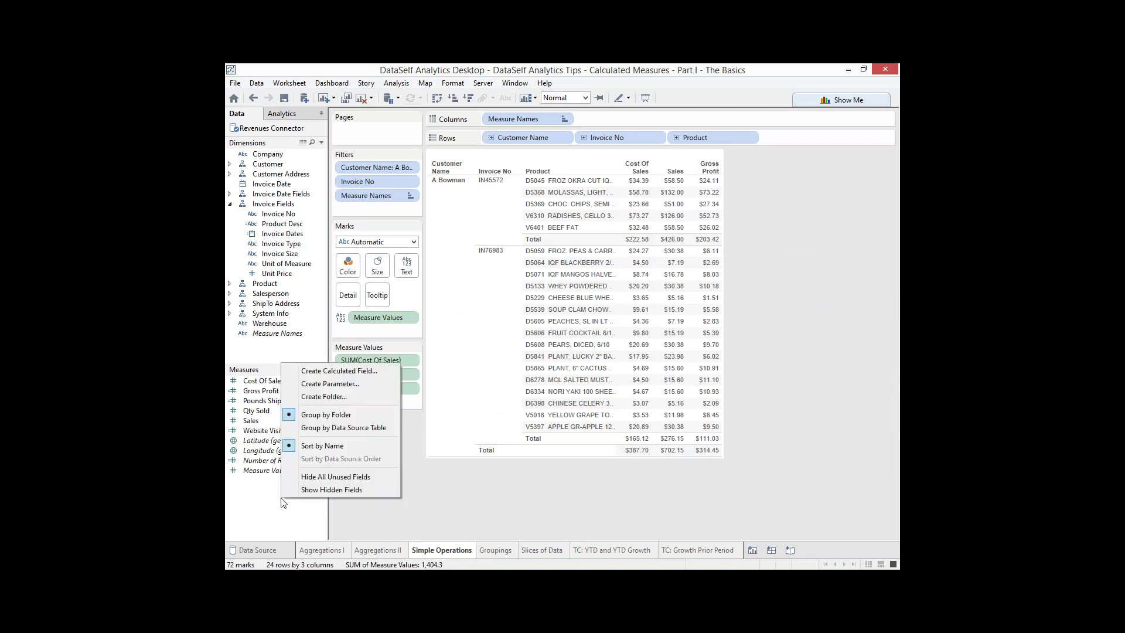
left_click(323, 371)
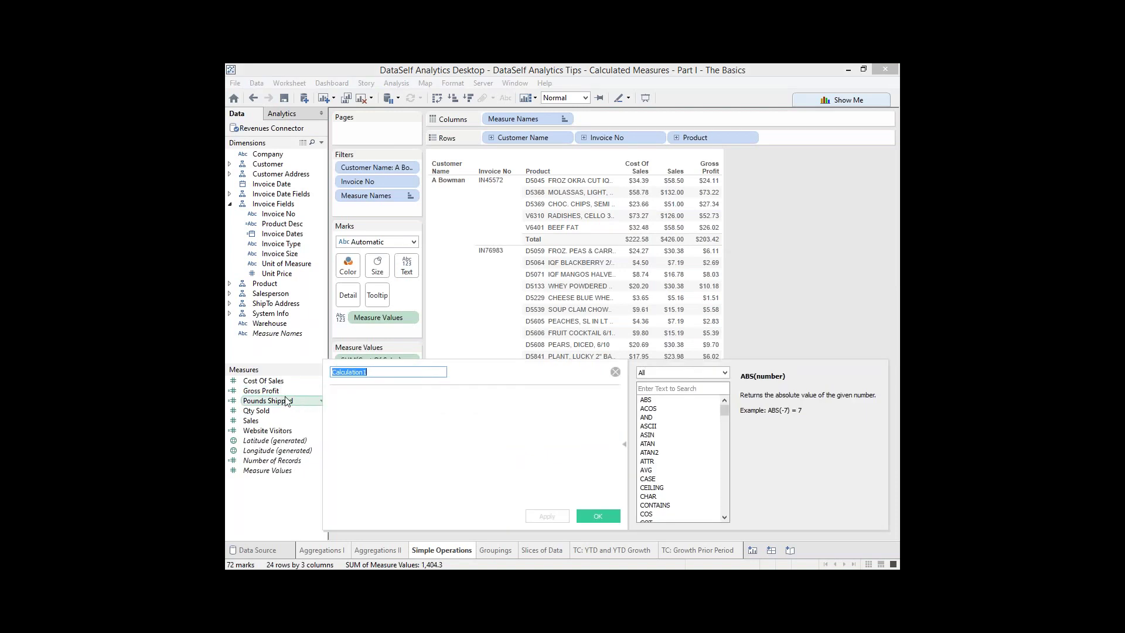
left_click_drag(280, 391, 368, 402)
type("/")
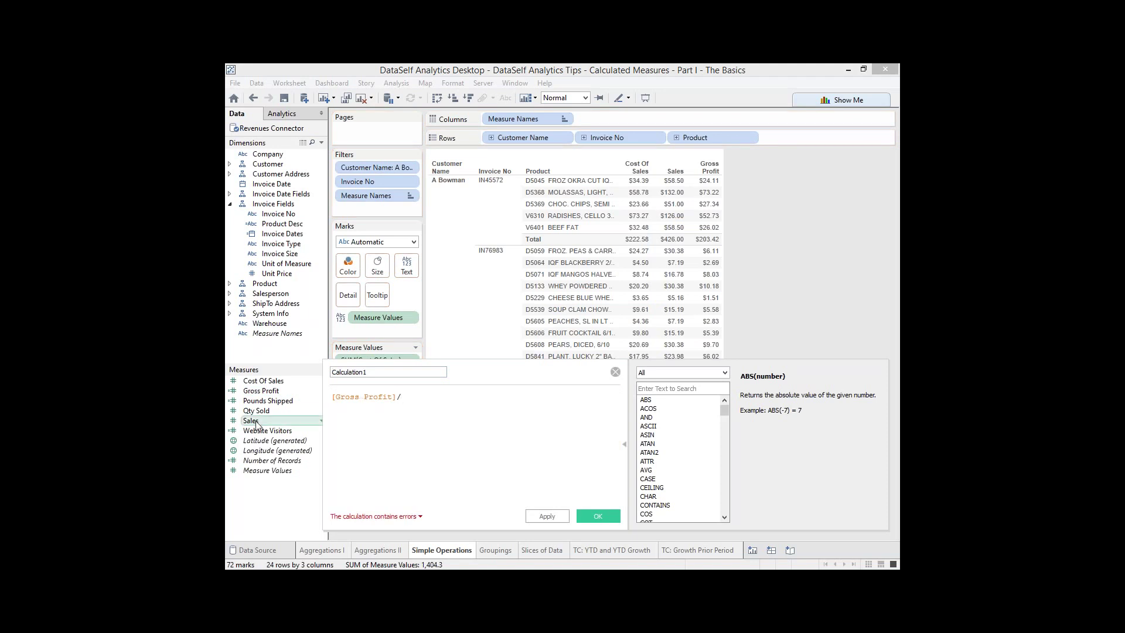
left_click_drag(256, 423, 423, 404)
double_click(351, 371)
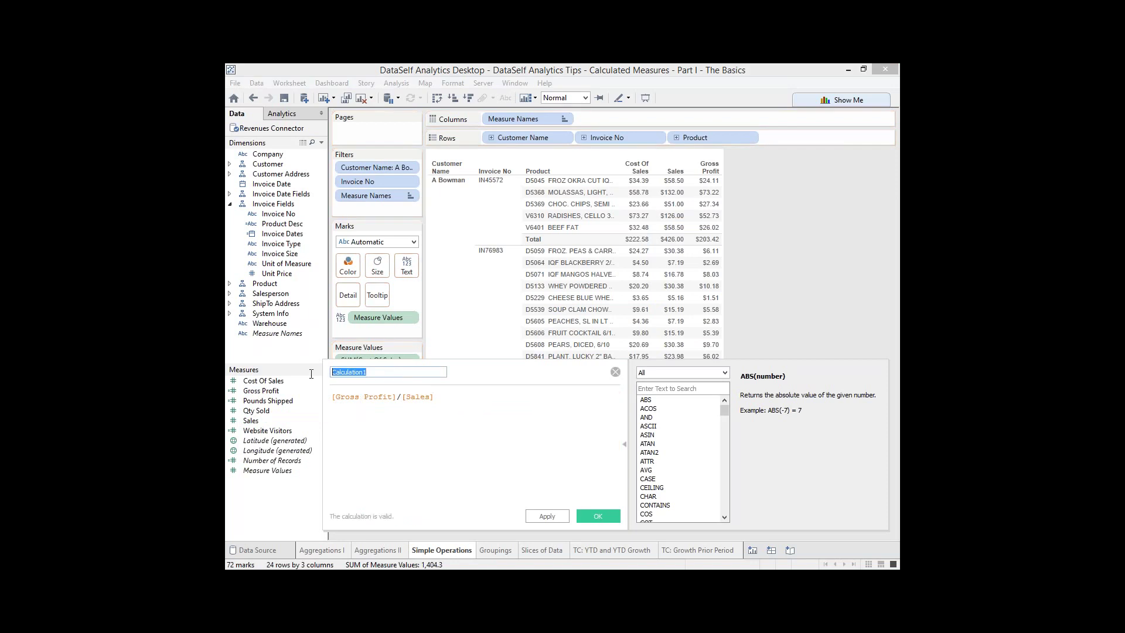
type("GP%")
left_click(597, 516)
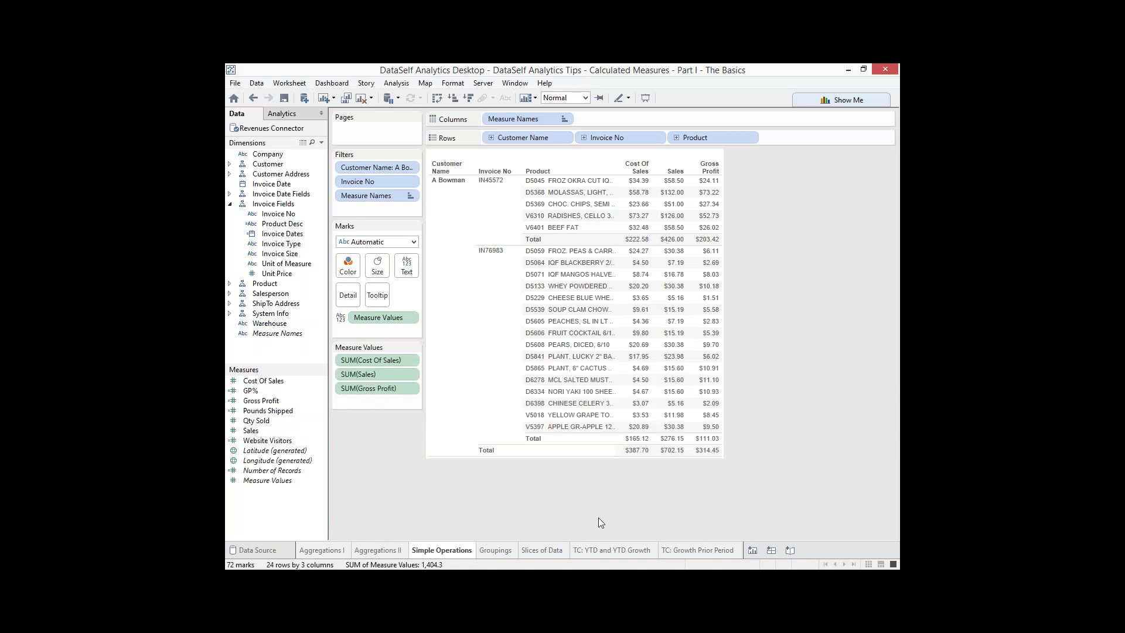
Add GP% to the table after Gross Profit and set its default number format to Percentage
left_click_drag(266, 391, 375, 403)
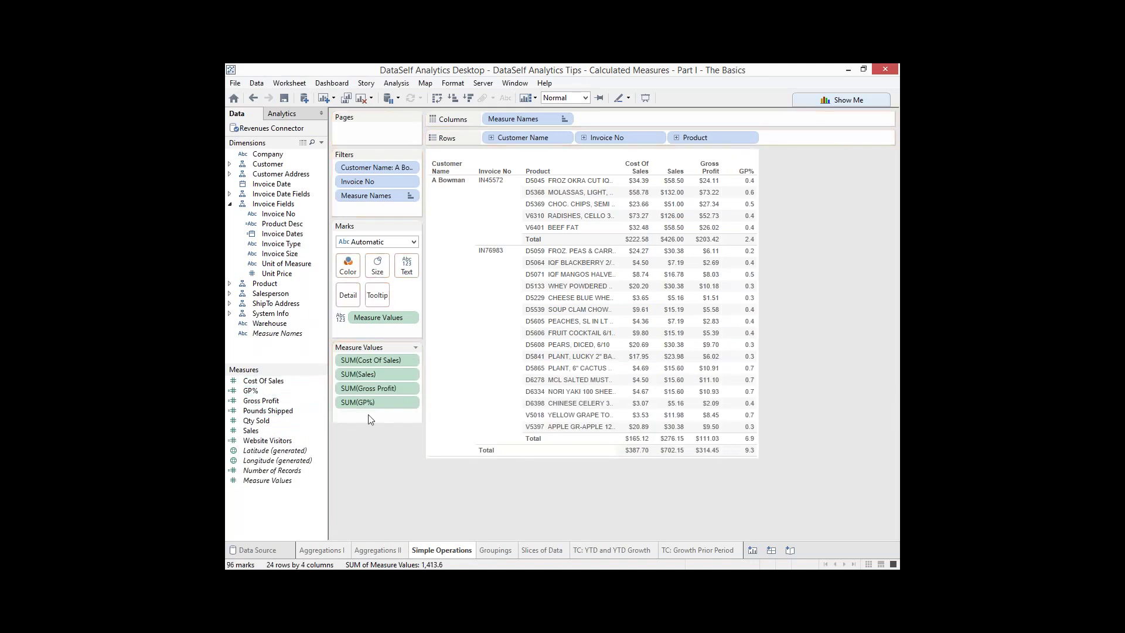
right_click(323, 390)
mouse_move(412, 322)
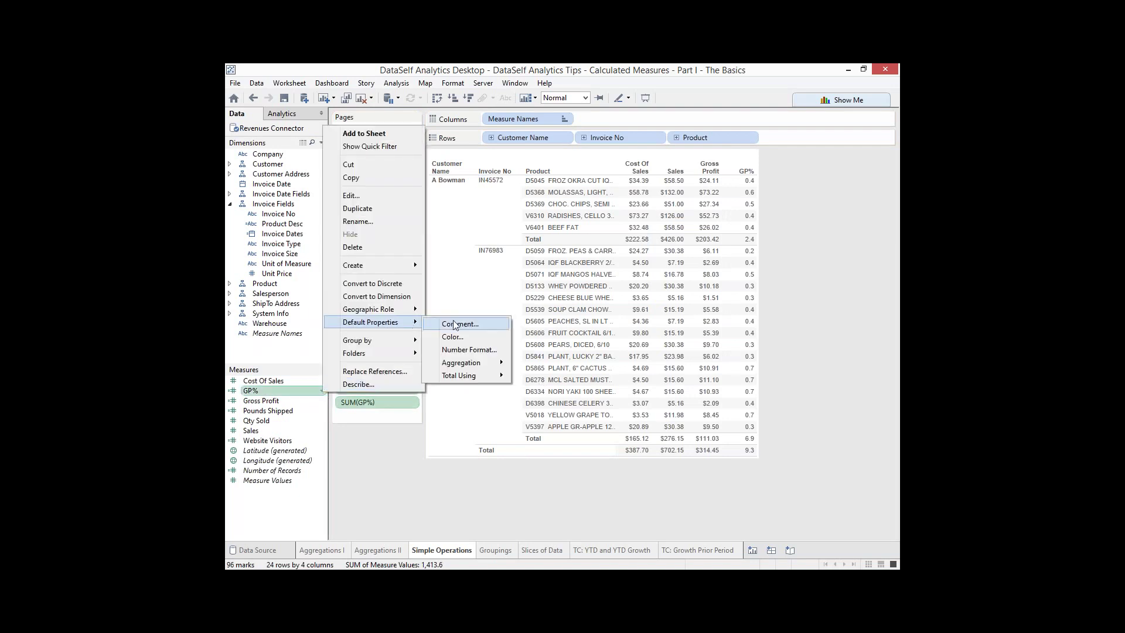
left_click(469, 350)
left_click(460, 299)
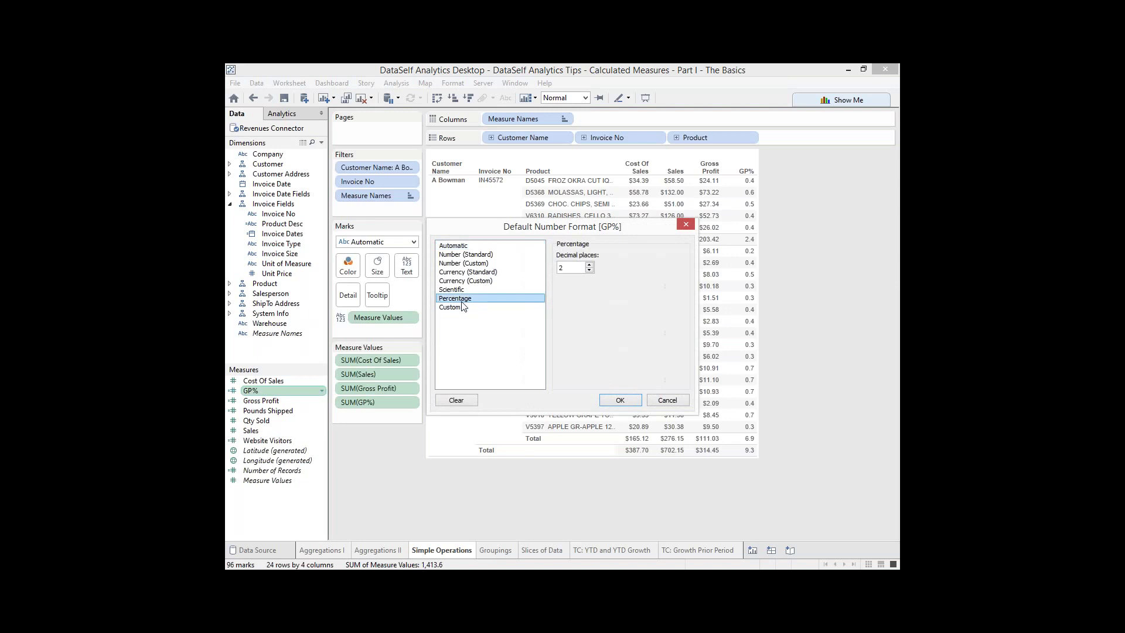
left_click(616, 401)
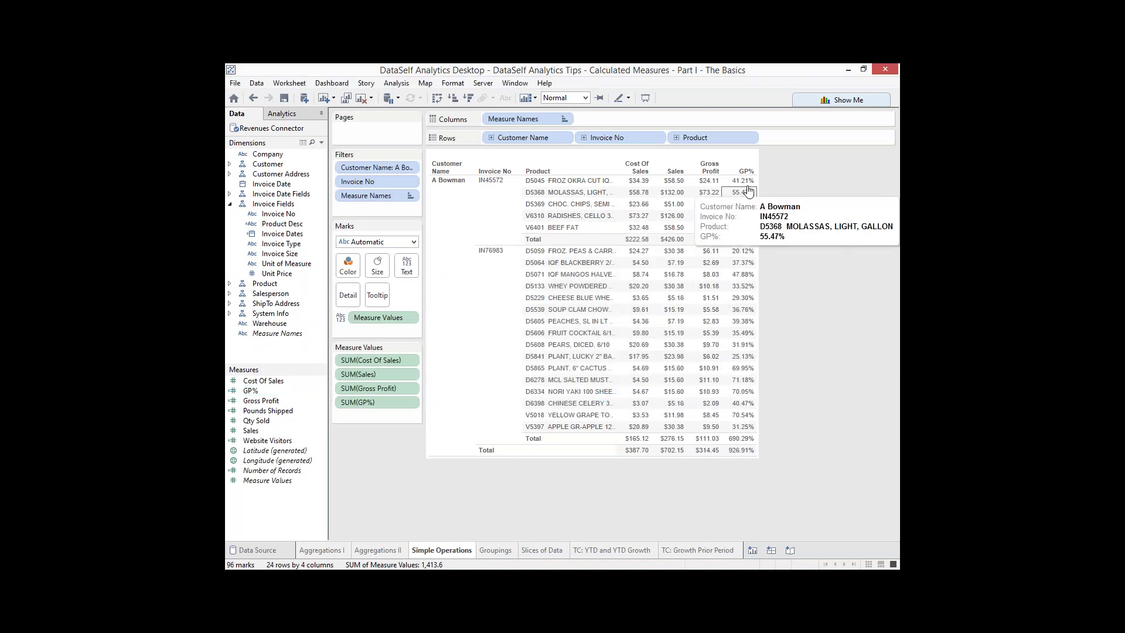
Check the first invoice's GP% subtotal by dividing 203.42 by 426 in Calculator, and close Calculator
mouse_move(749, 187)
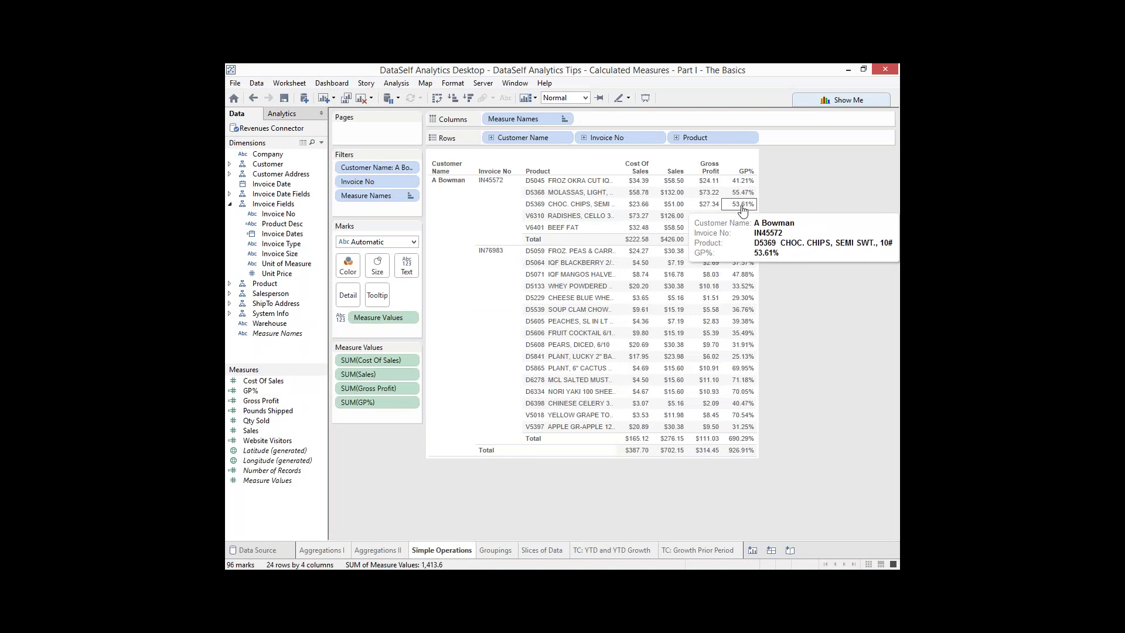
mouse_move(712, 230)
mouse_move(743, 247)
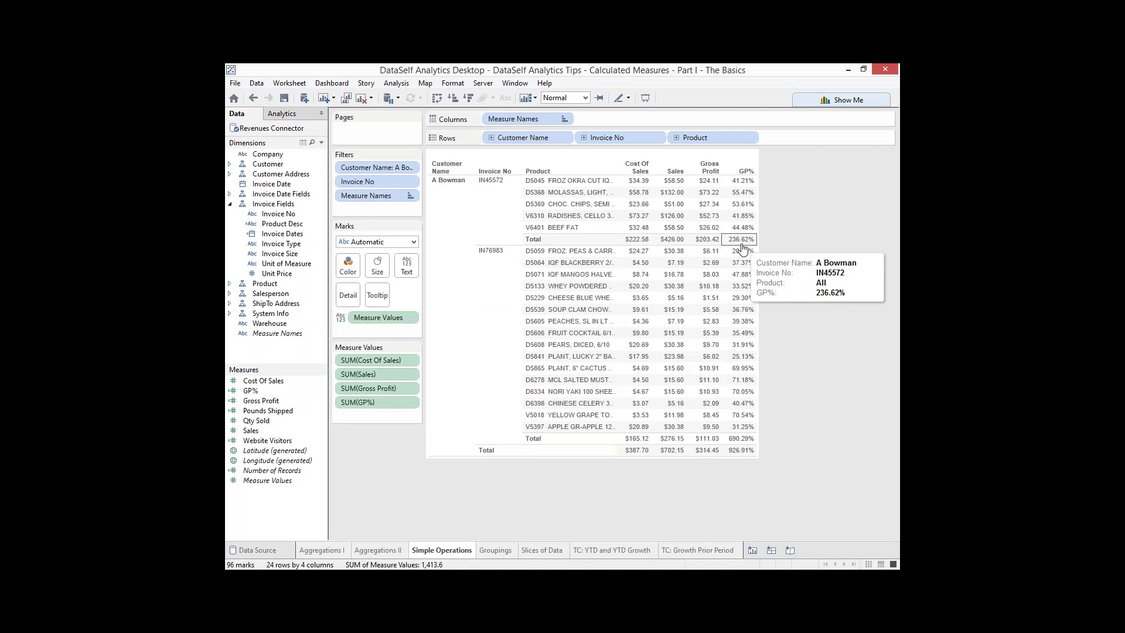
mouse_move(677, 247)
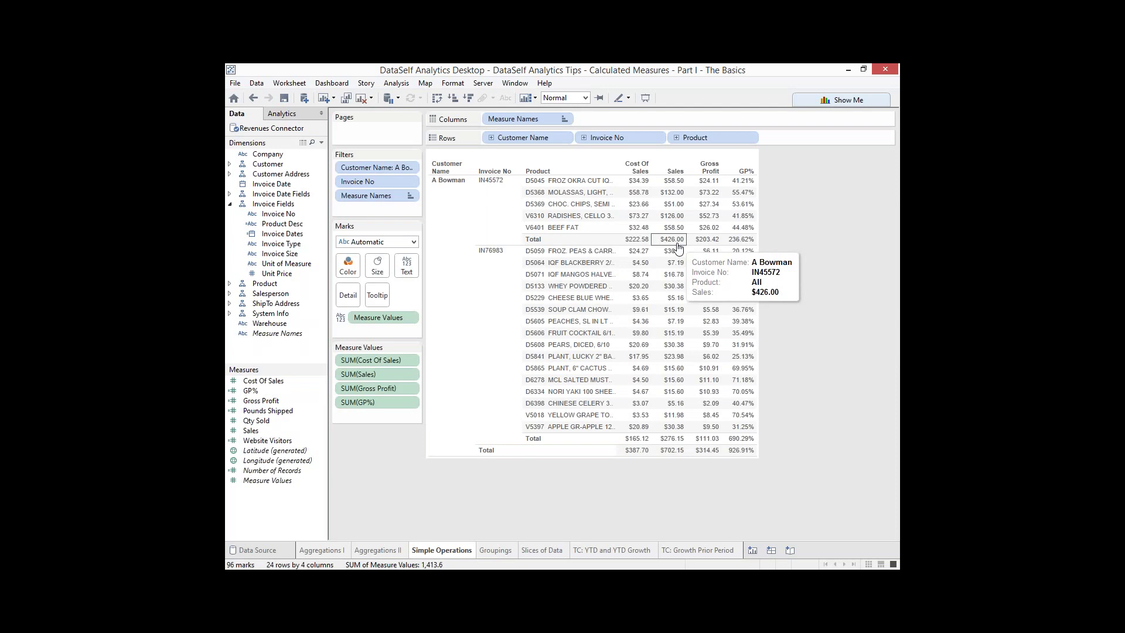
key("alt+Tab")
type("203.")
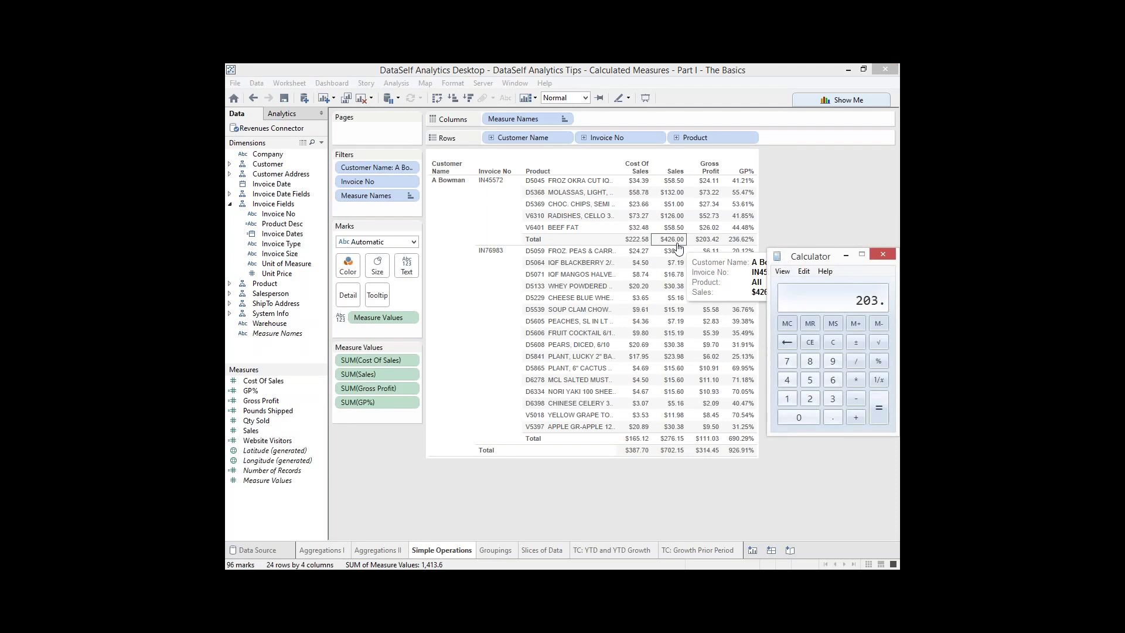
type("42/")
type("426")
key("Return")
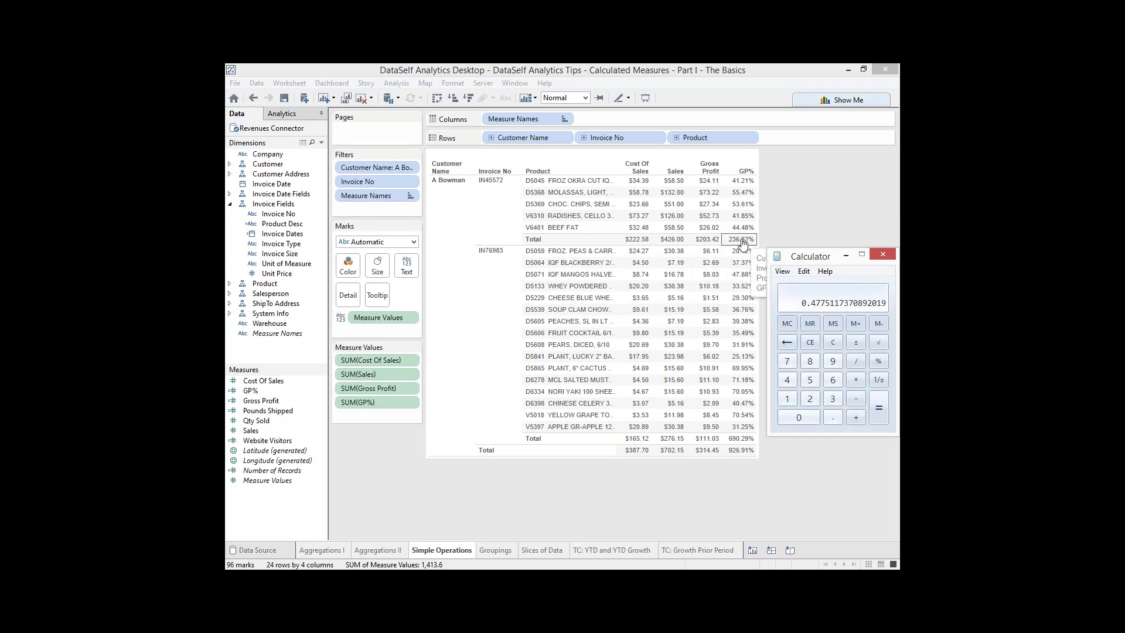
left_click(883, 254)
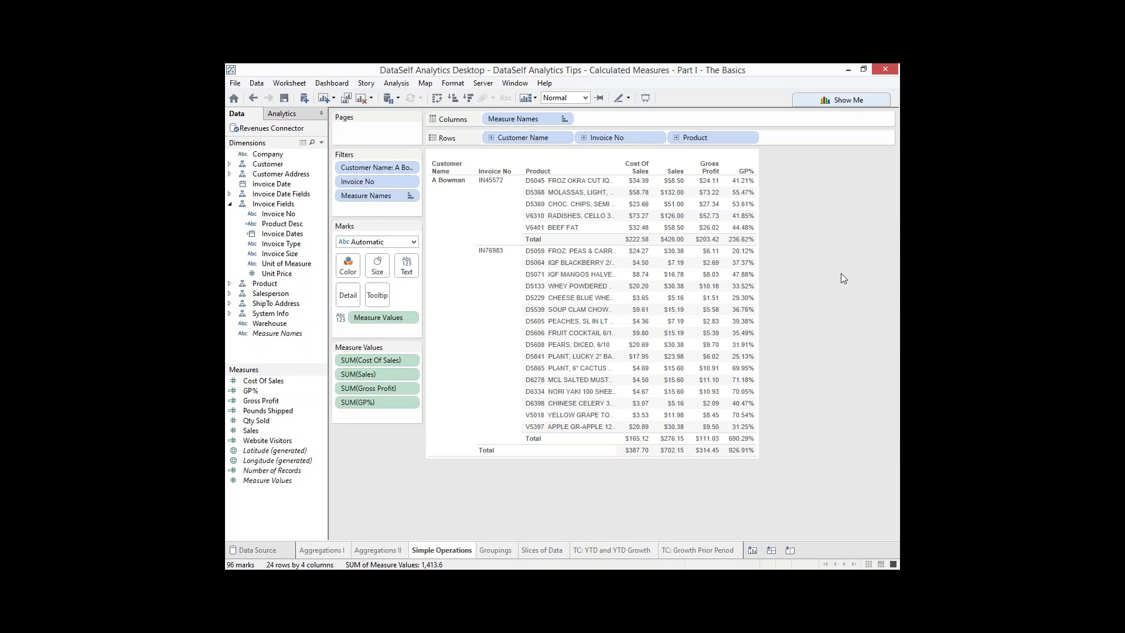
Change the GP% calculated field's formula to sum([Gross Profit])/sum([Sales]) and save it
left_click(321, 391)
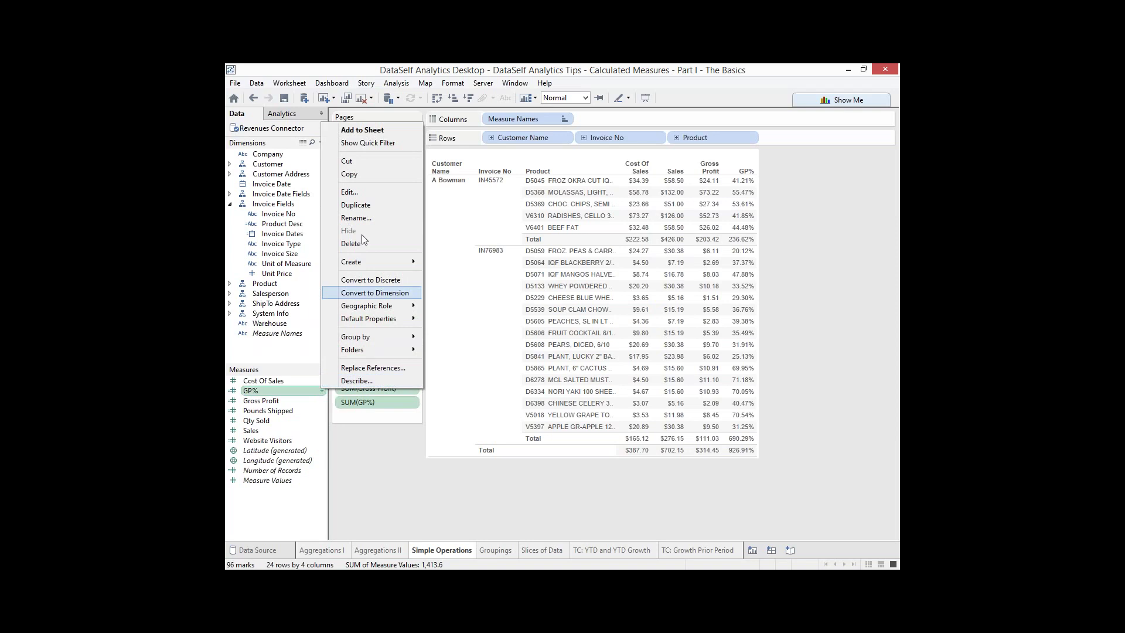
left_click(363, 192)
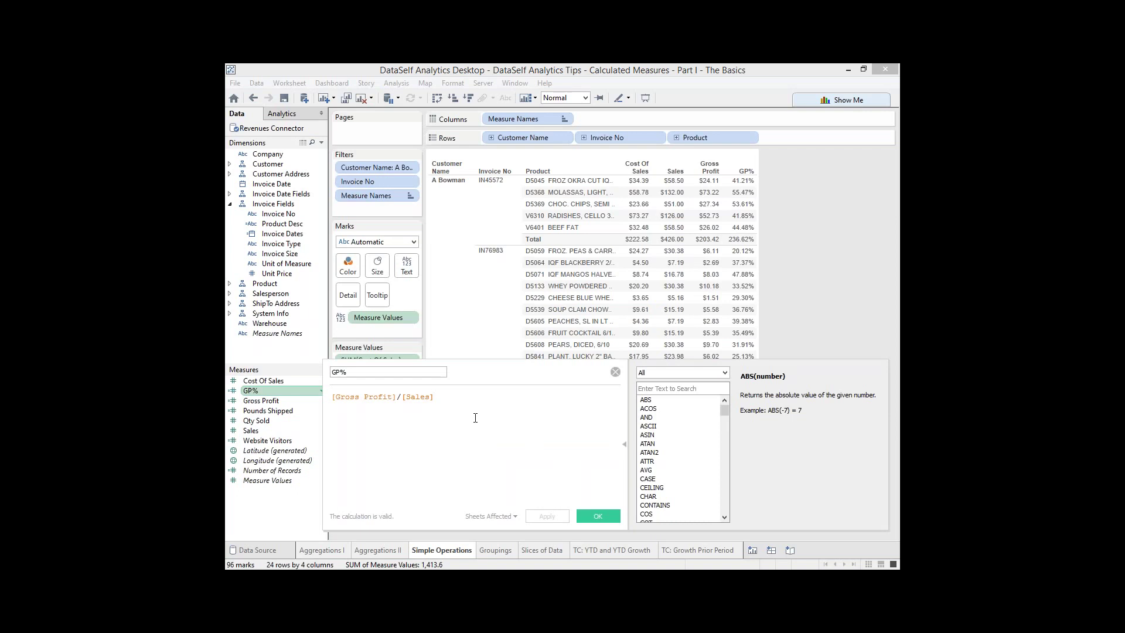
mouse_move(746, 220)
left_click(332, 397)
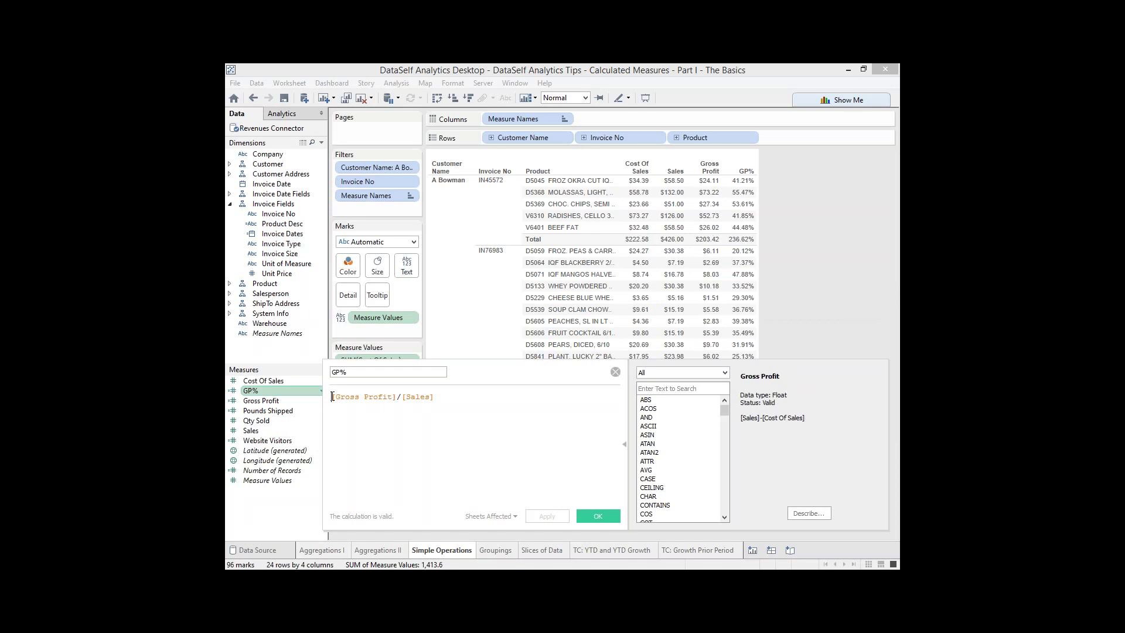
type("sum(")
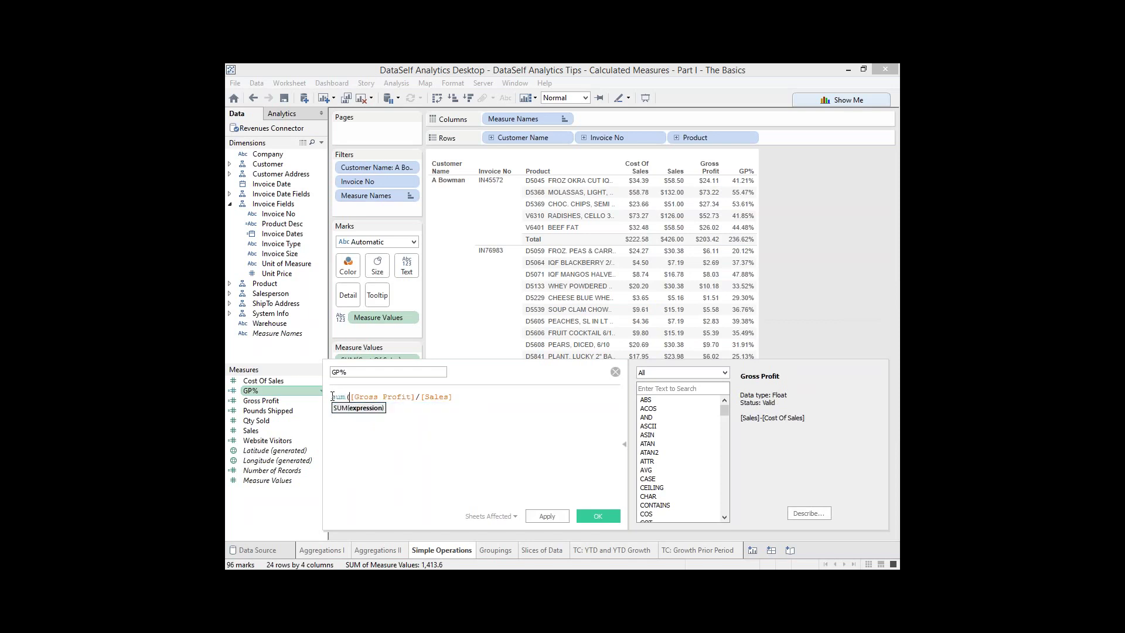
type(")")
key("Right")
type("sum(")
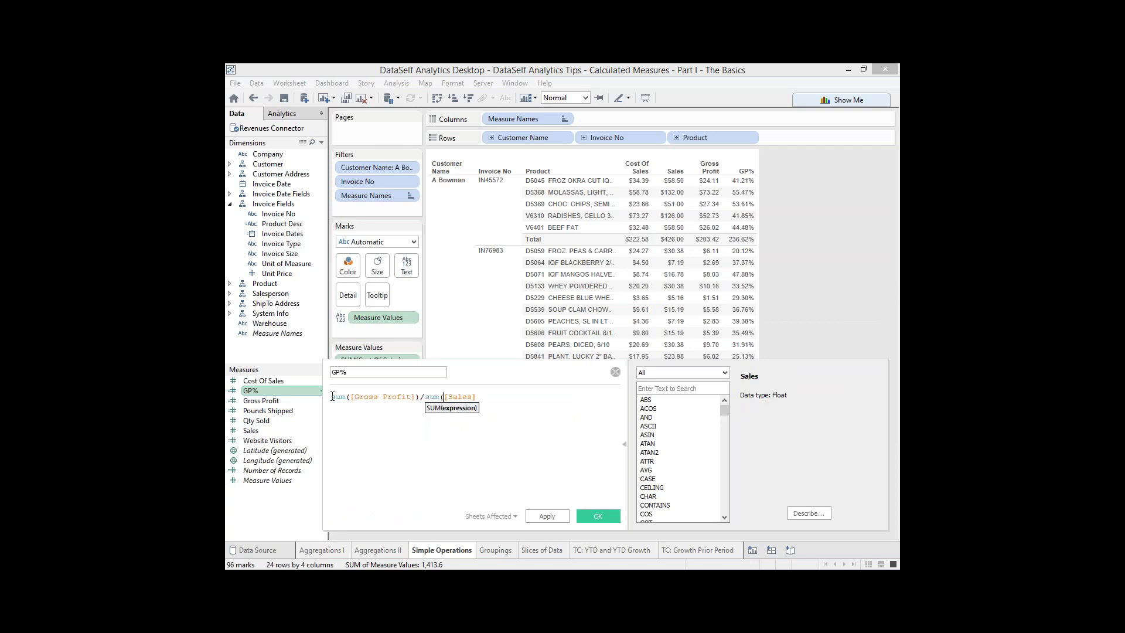
type(")")
left_click(548, 518)
left_click(597, 516)
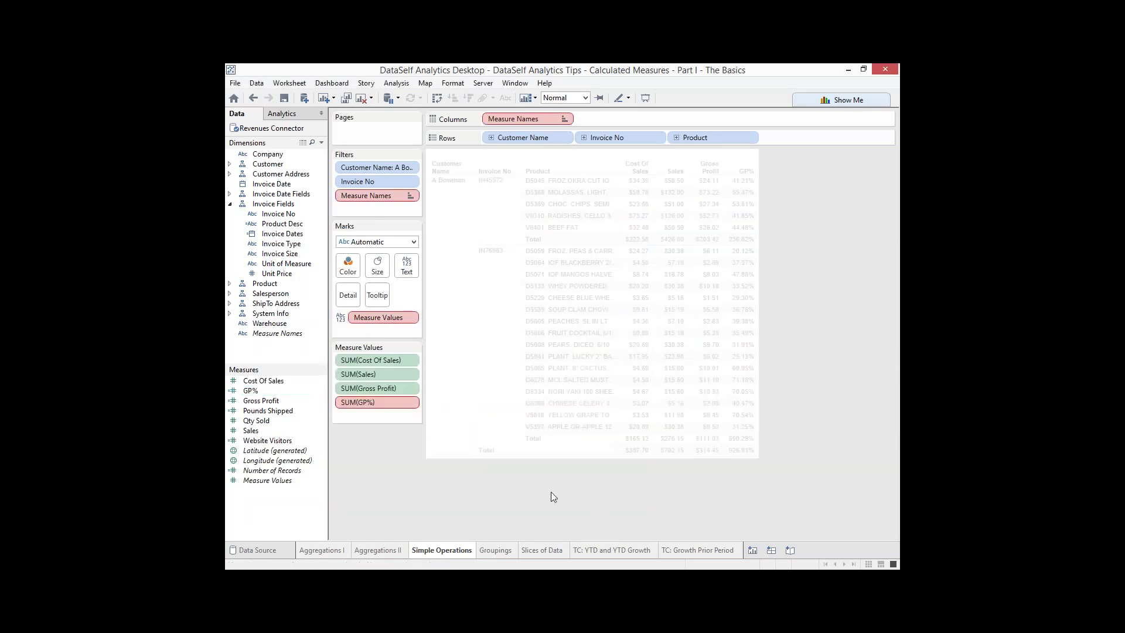
Replace the invalid SUM(GP%) entry in the measure values with the updated GP% field
left_click_drag(252, 391, 350, 404)
left_click_drag(346, 399, 352, 403)
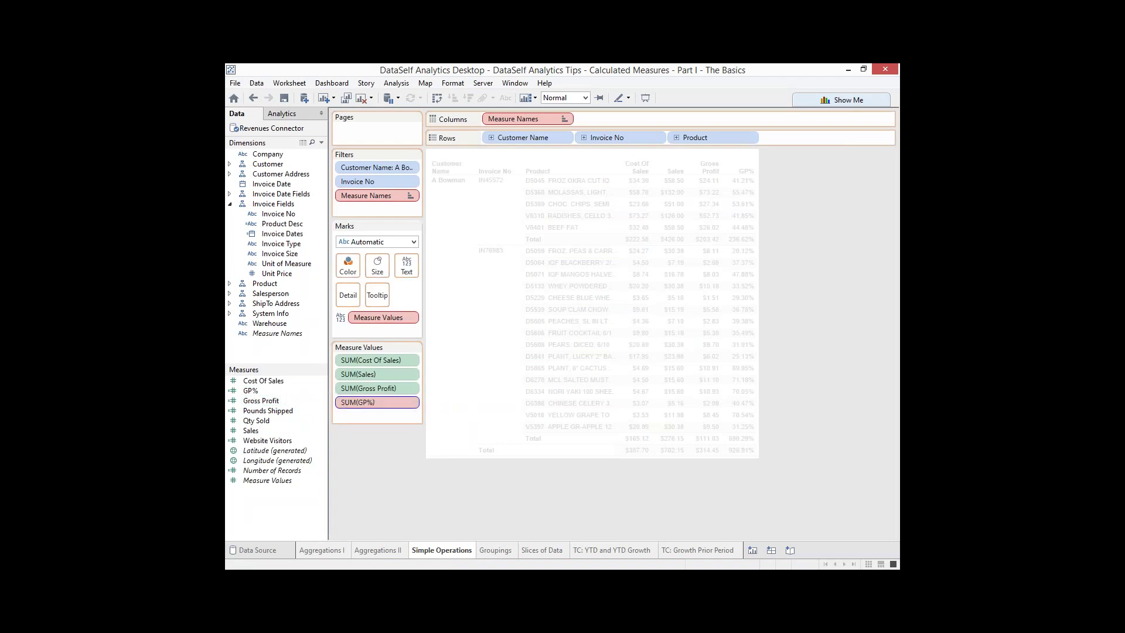
mouse_move(752, 266)
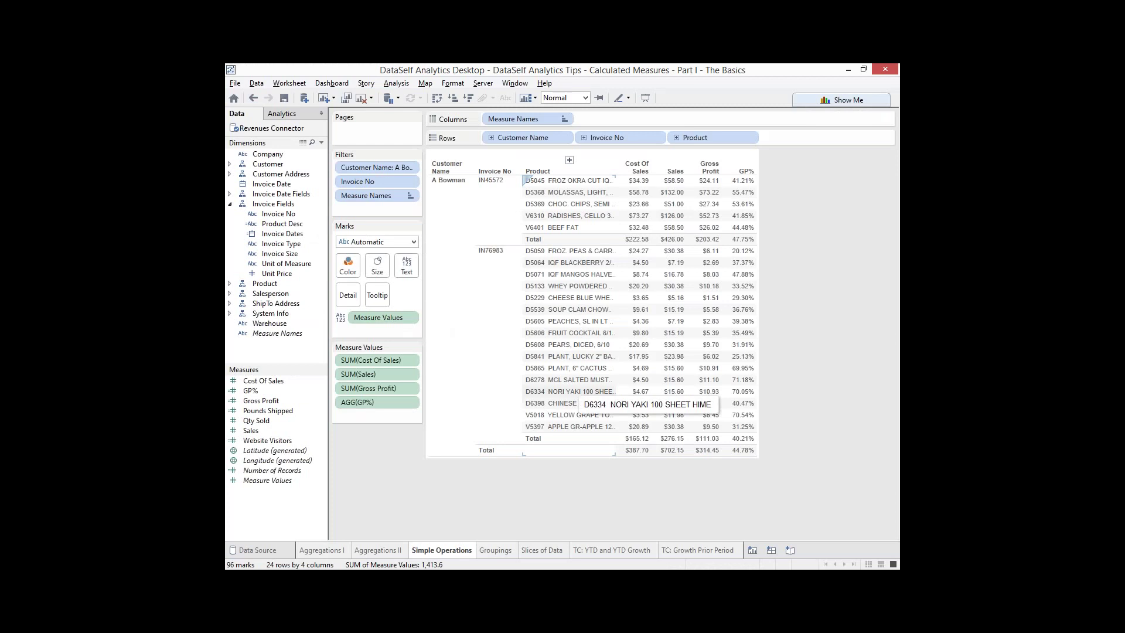
Verify the first invoice's GP% subtotal by dividing 203.42 by 426 in Calculator, and close Calculator
type("203")
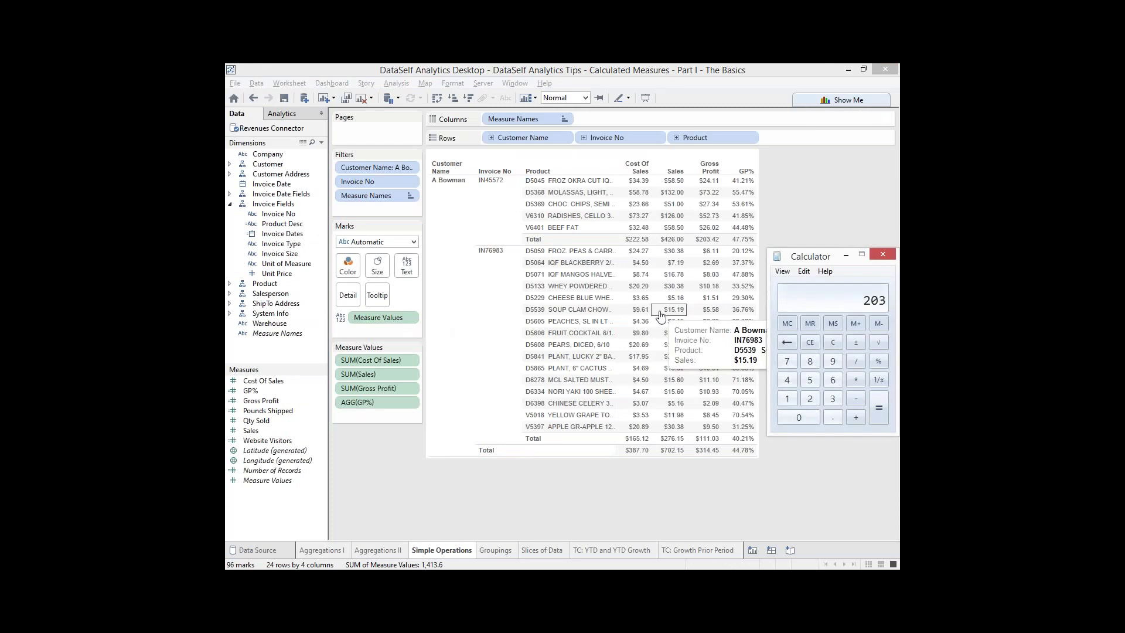
type(".42/426")
key("Return")
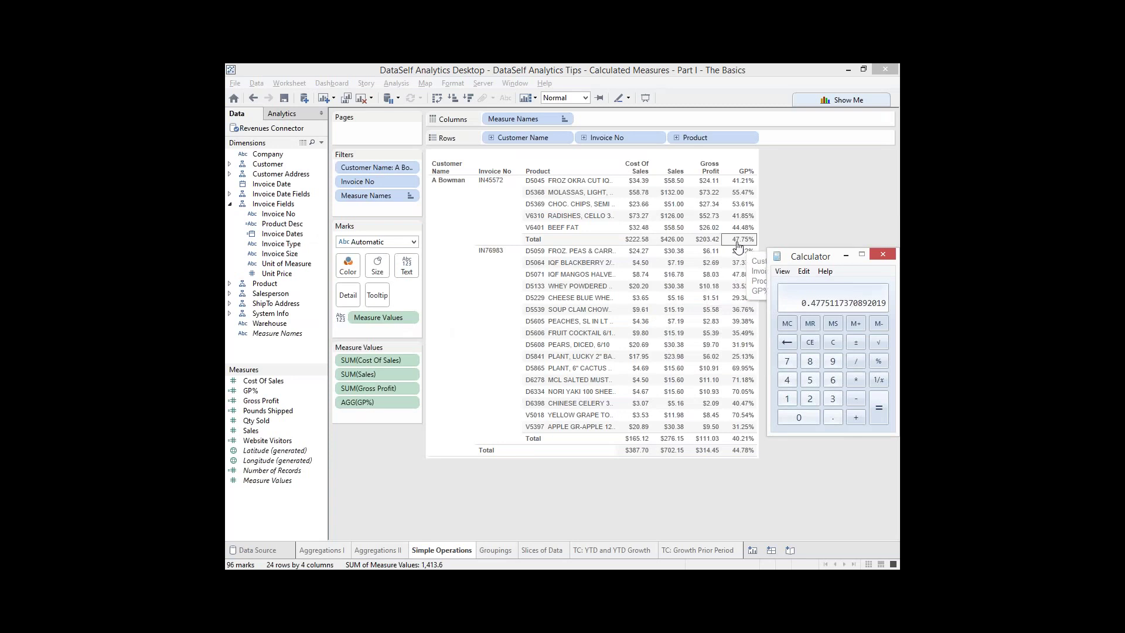
left_click(883, 254)
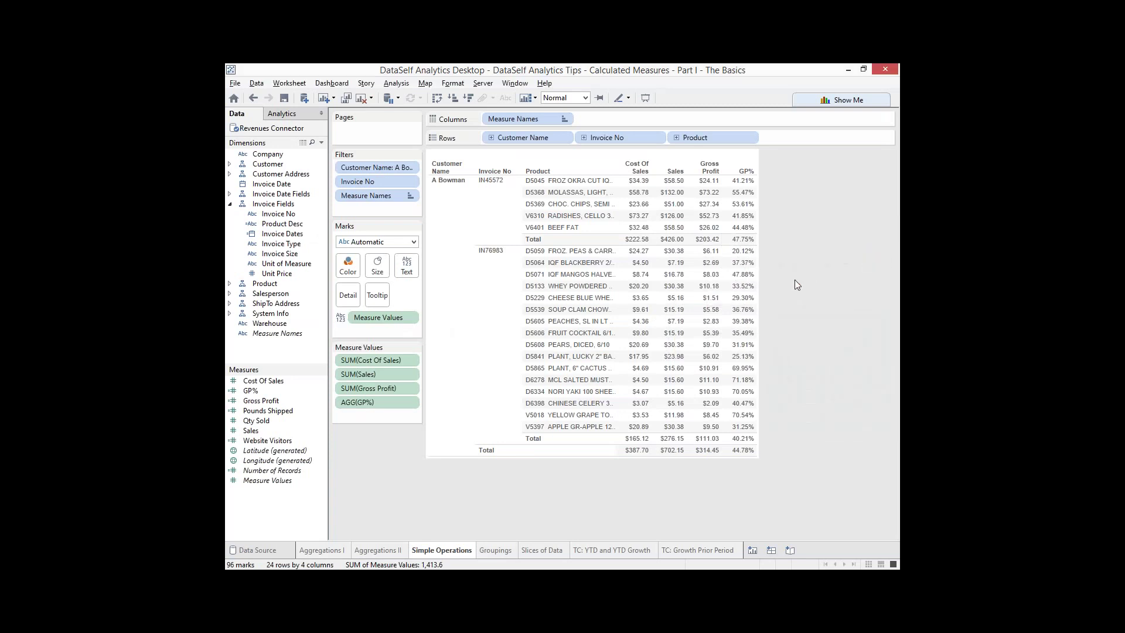
Reopen the GP% formula, compare it with the first invoice's Gross Profit and GP% values, and close the editor without changes
right_click(324, 392)
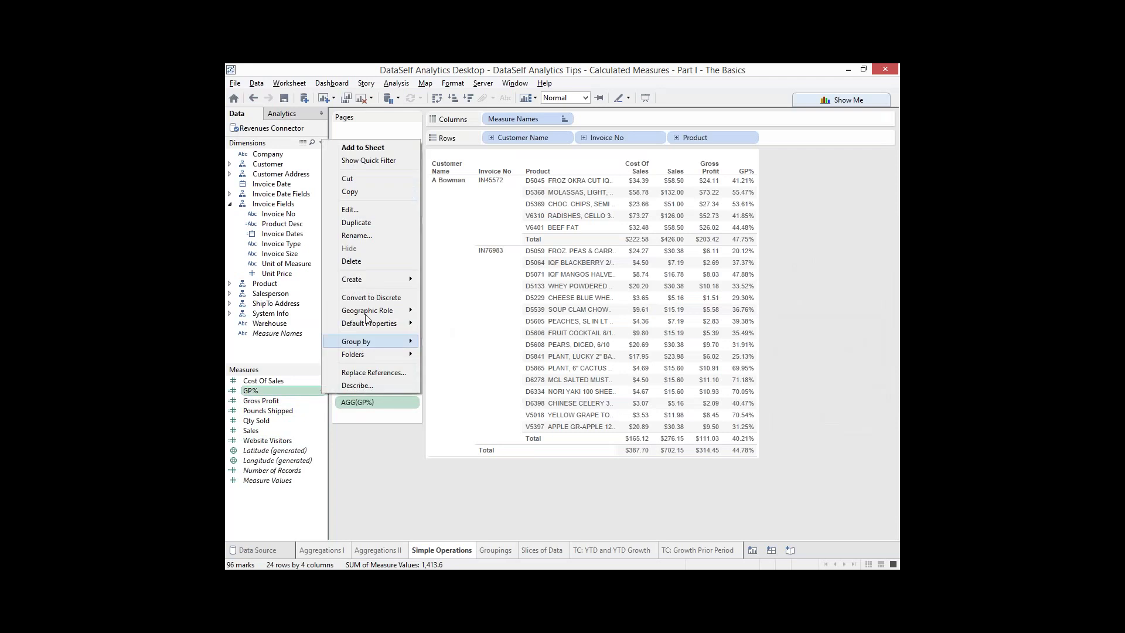
left_click(368, 209)
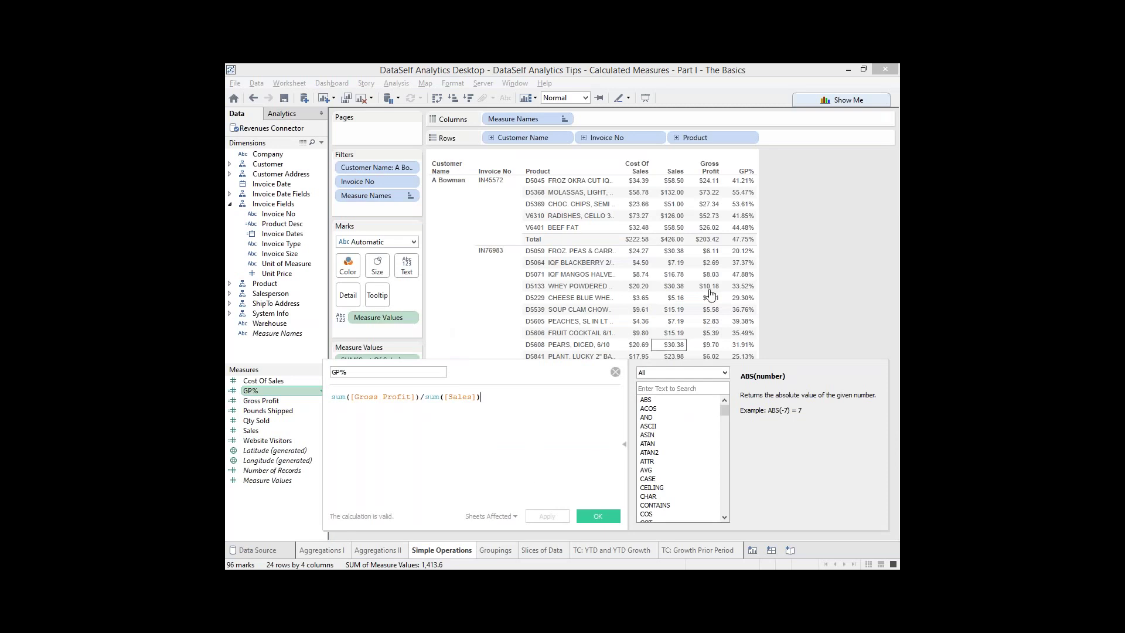
mouse_move(704, 245)
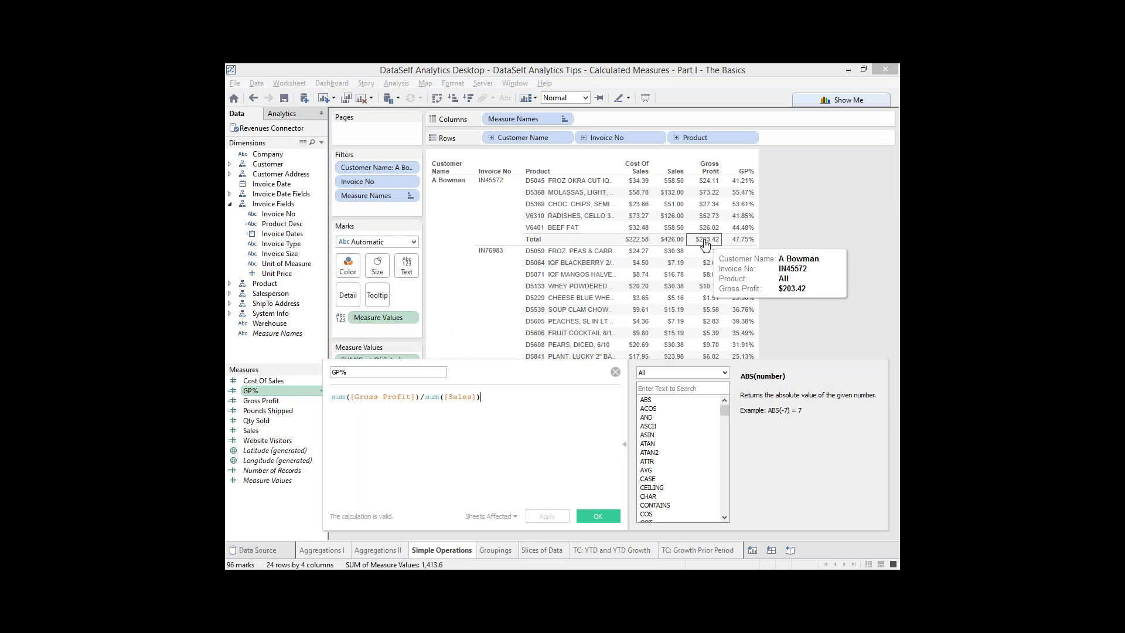
mouse_move(744, 243)
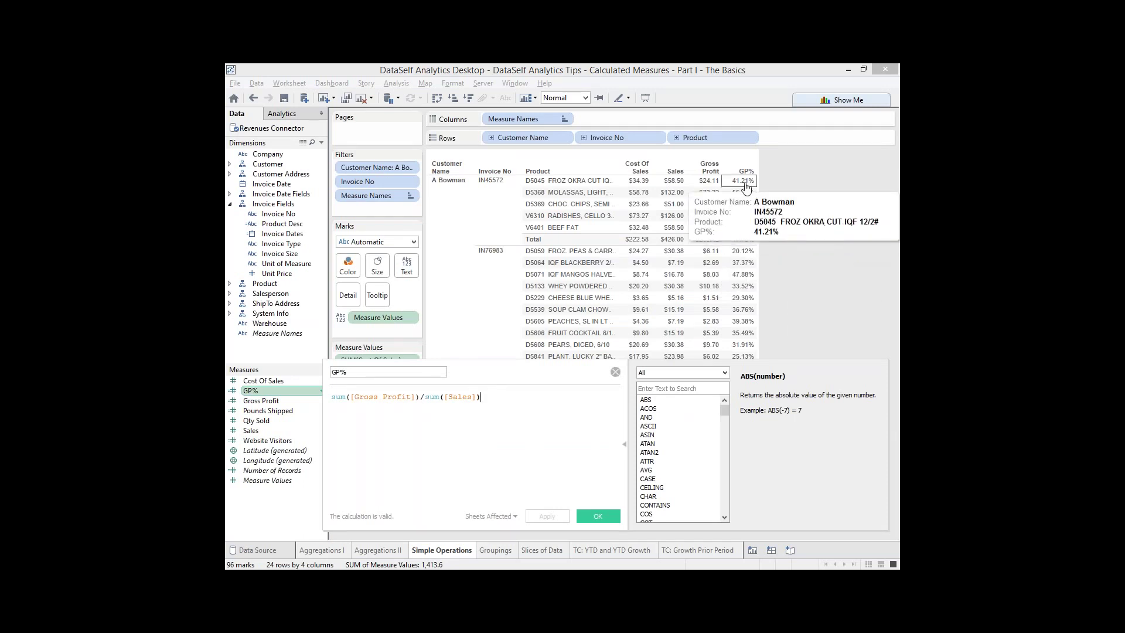
left_click(614, 372)
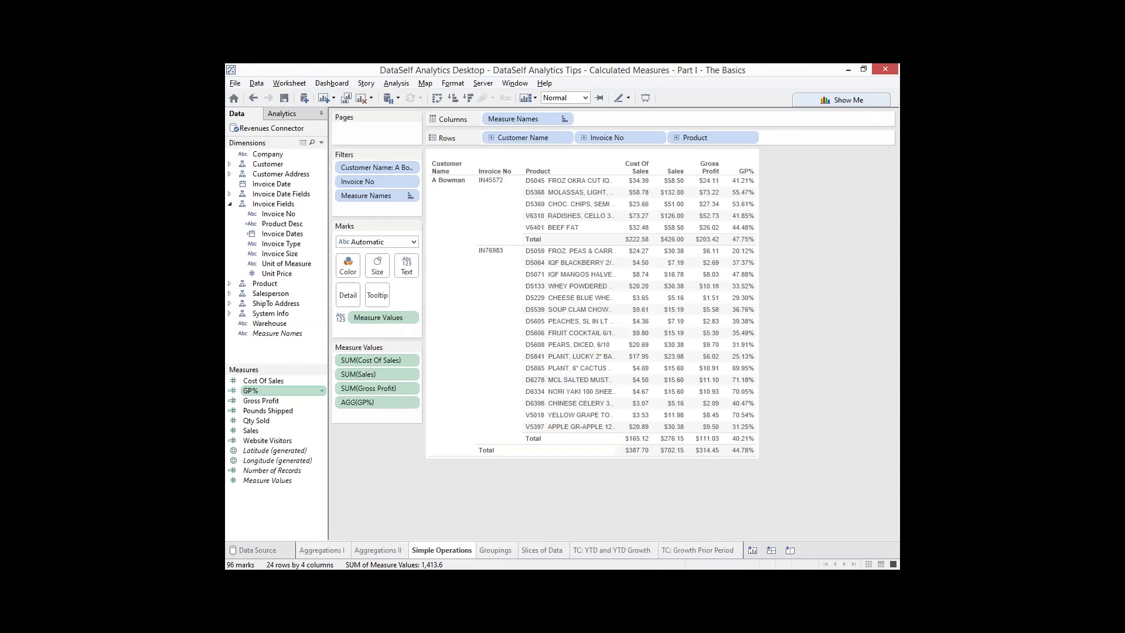
Switch to the Groupings sheet and examine the aggregation options available for the Sales measure
left_click(480, 553)
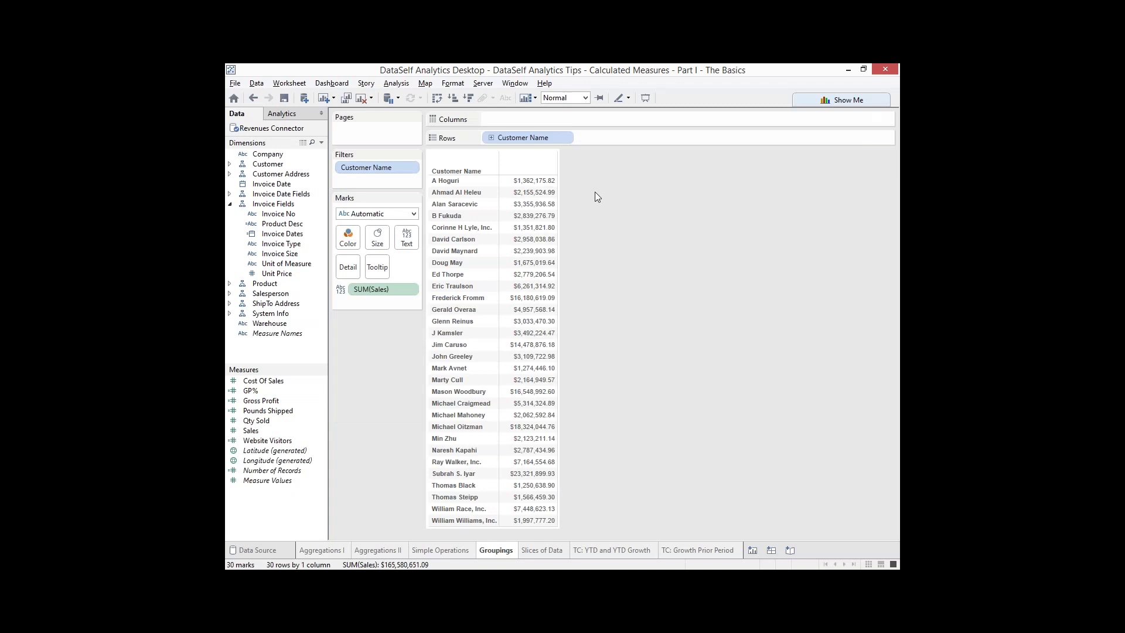
left_click(411, 290)
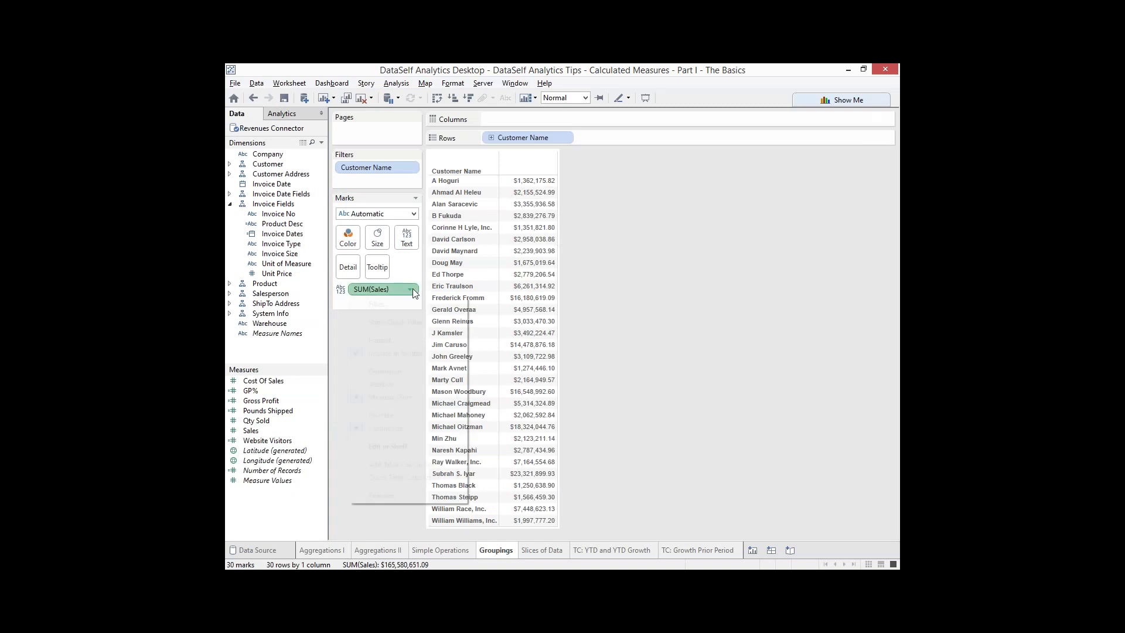
mouse_move(437, 398)
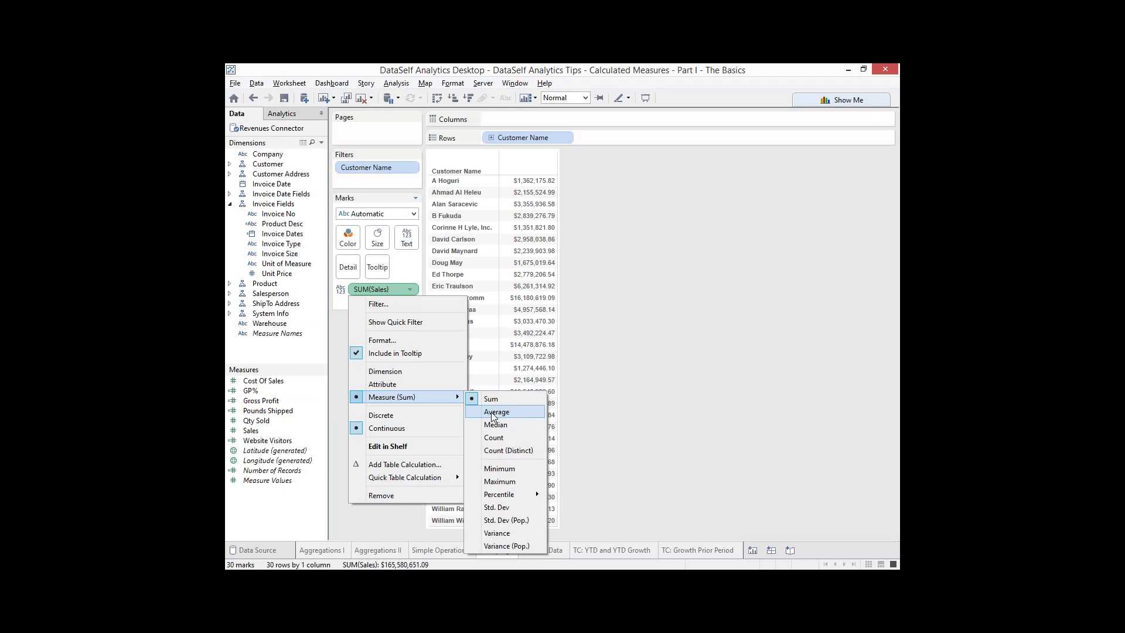
left_click(675, 251)
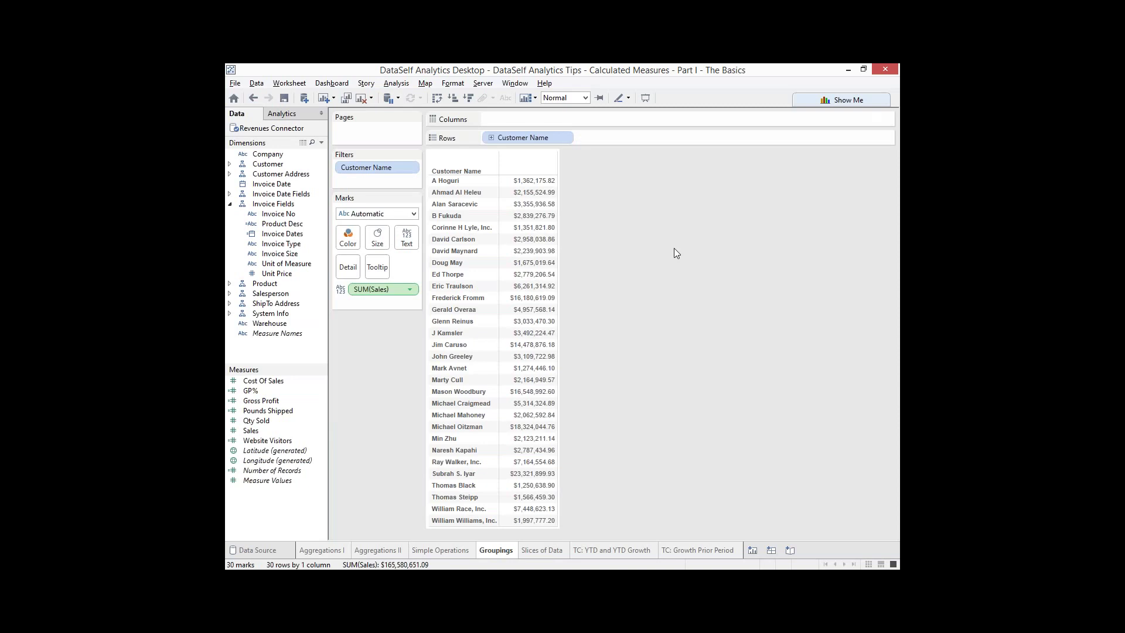
Set up a new calculated field named Nmbr of Invoices with the formula countd([Invoice No])
right_click(255, 506)
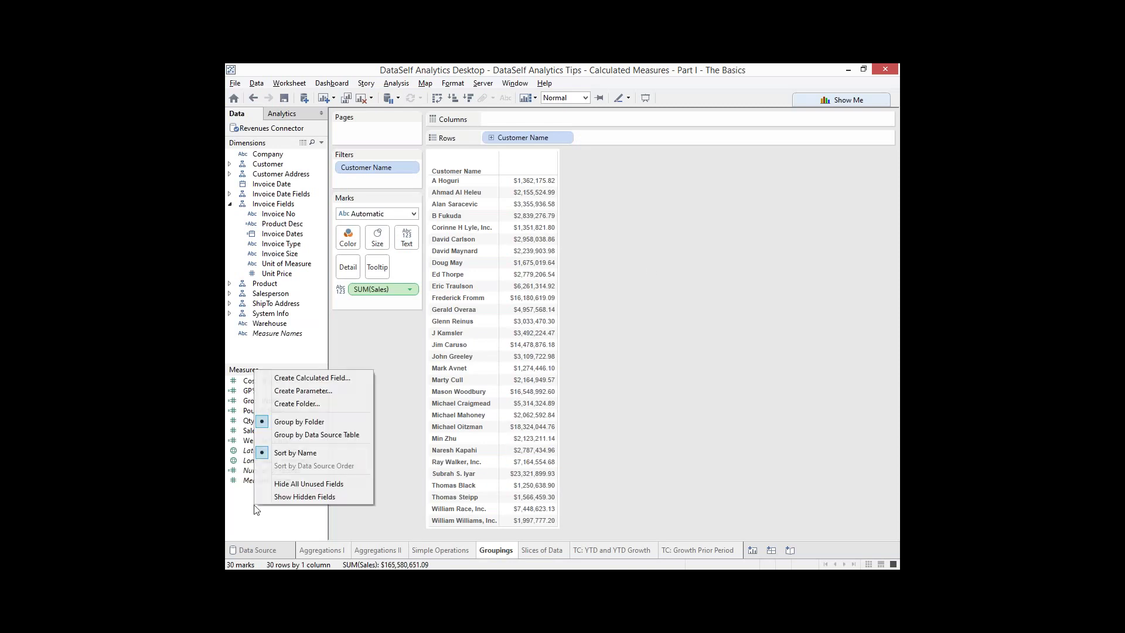
left_click(325, 379)
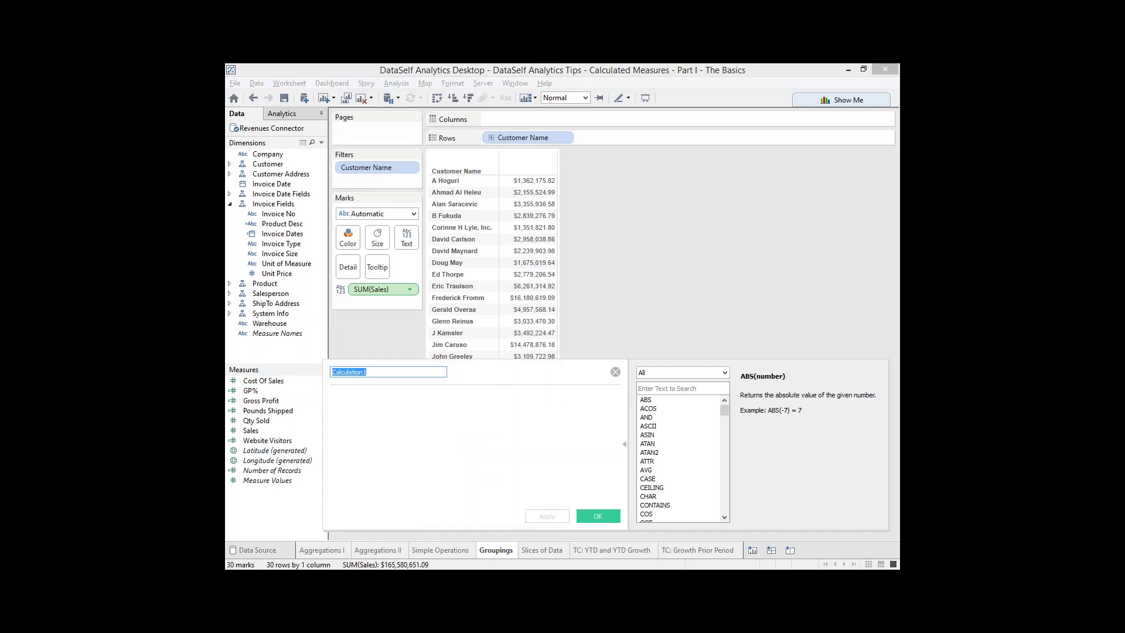
key("BackSpace")
type("Nmbr of Invoices")
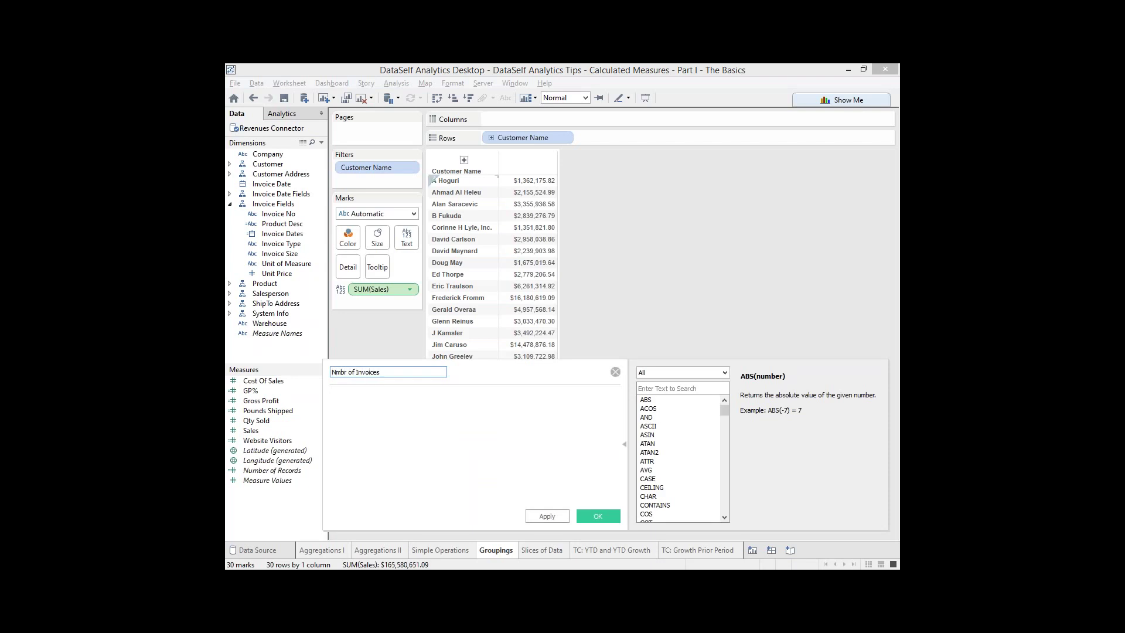
left_click_drag(287, 217, 359, 405)
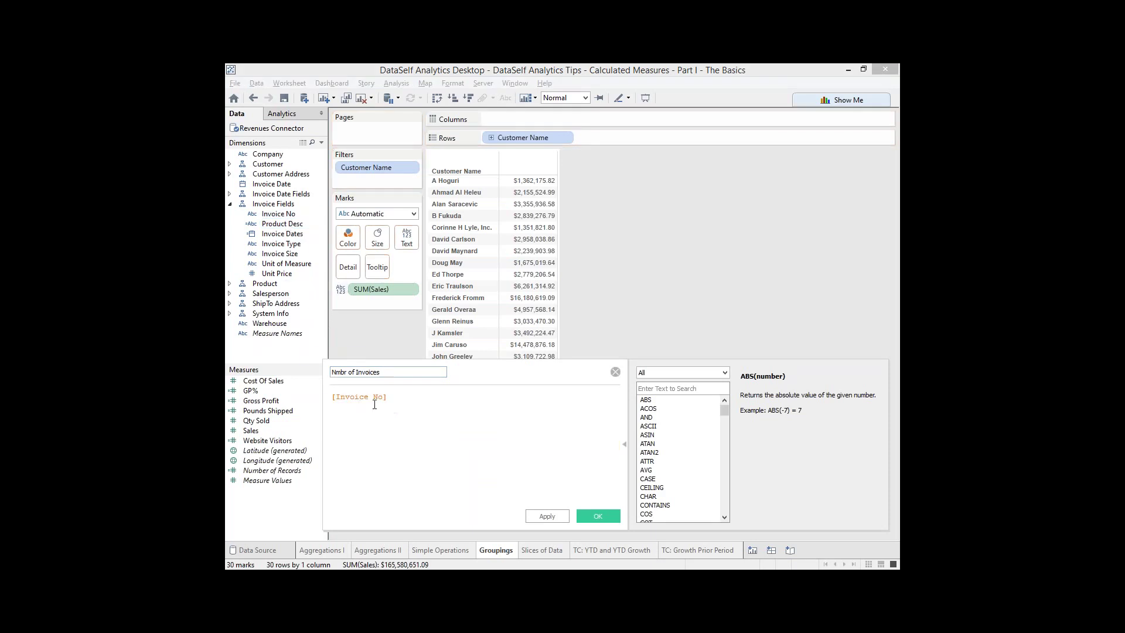
key("Home")
type("countd")
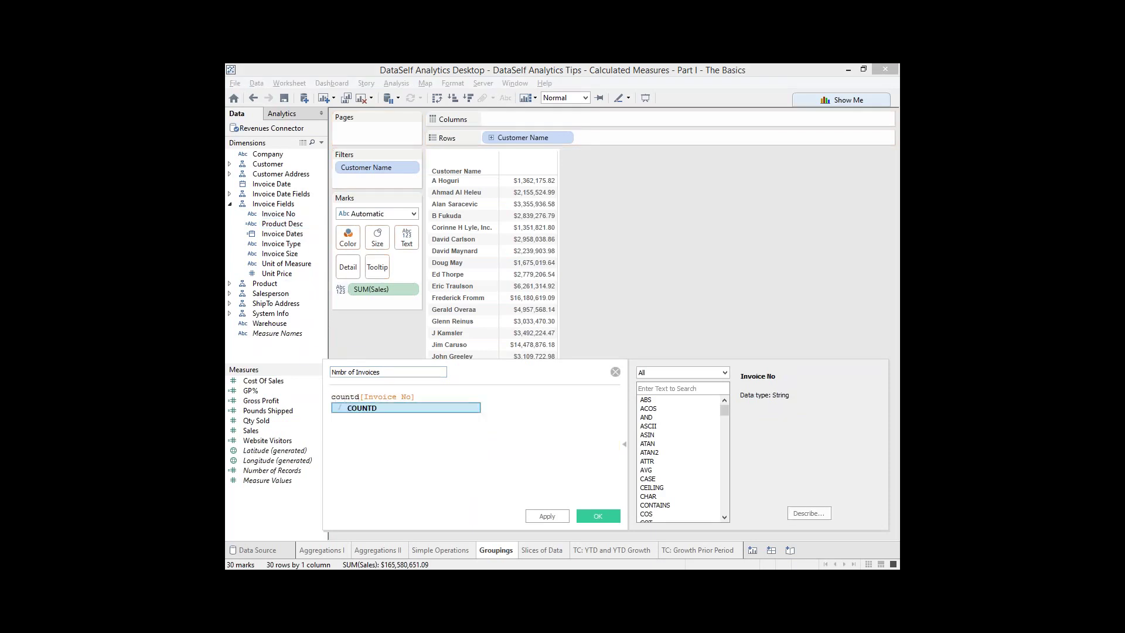
type("(")
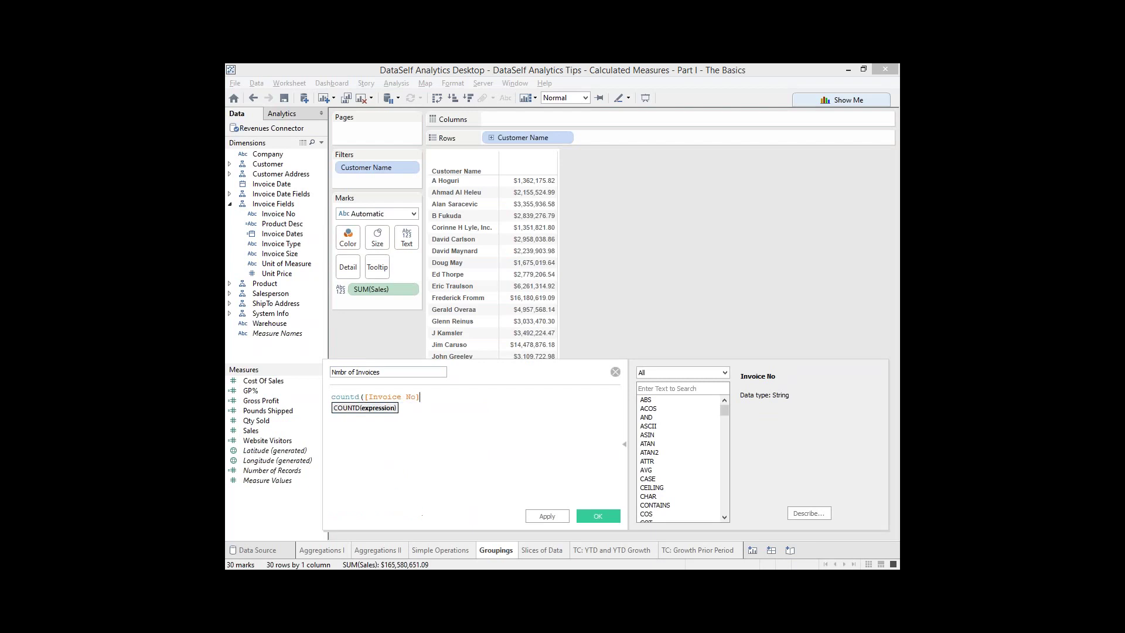
type(")")
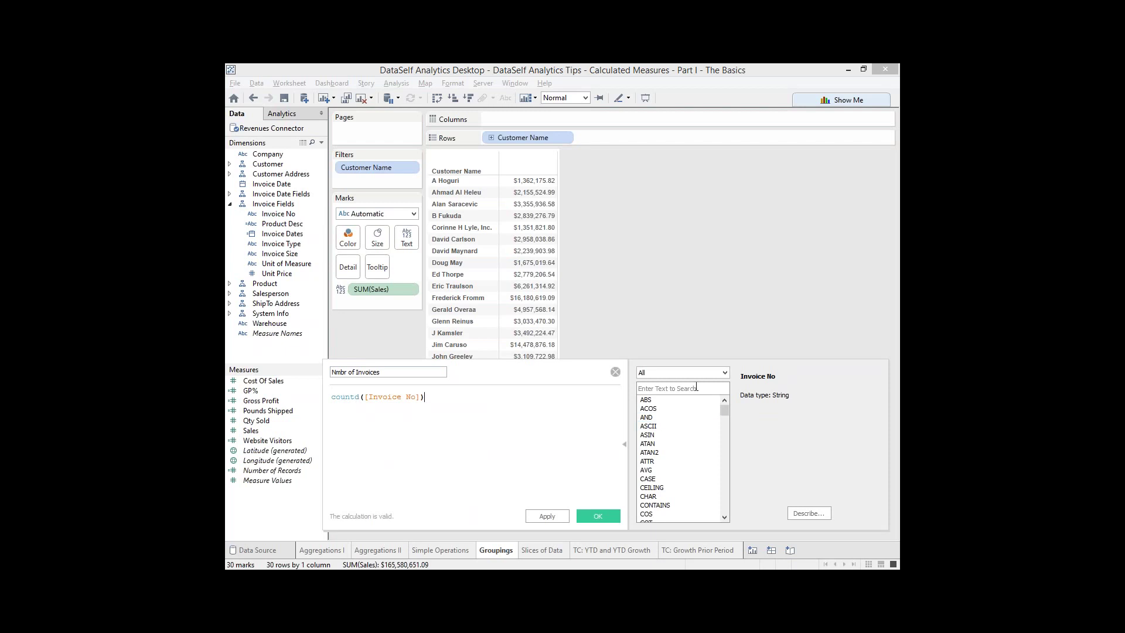
Review the function categories and the COUNTD description, and save the Nmbr of Invoices field
left_click(724, 372)
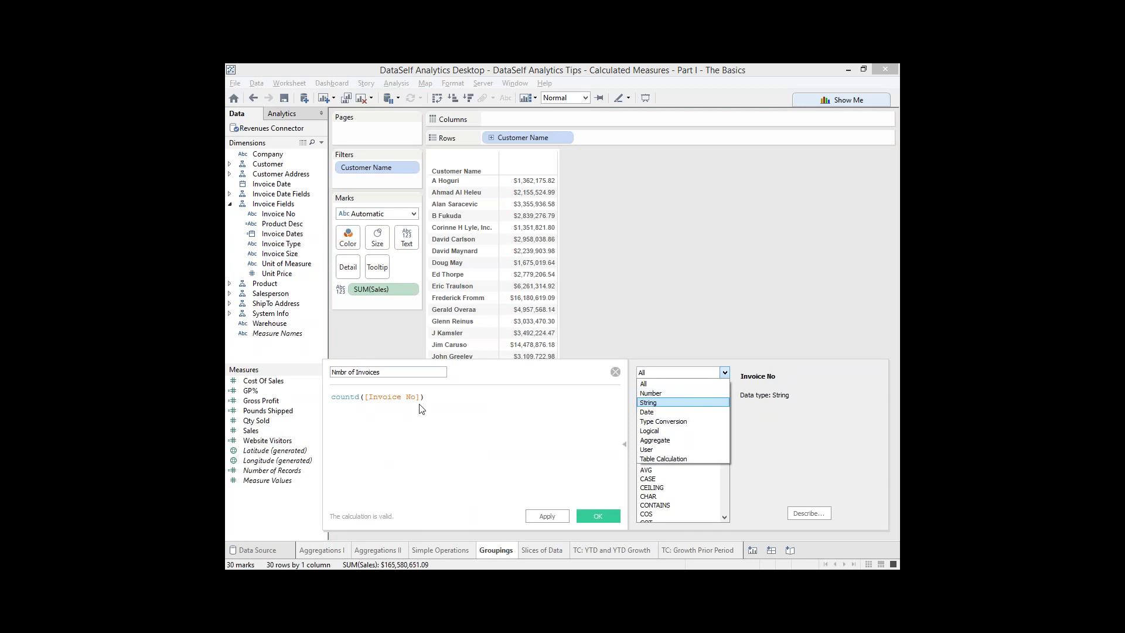
left_click(377, 432)
left_click(349, 397)
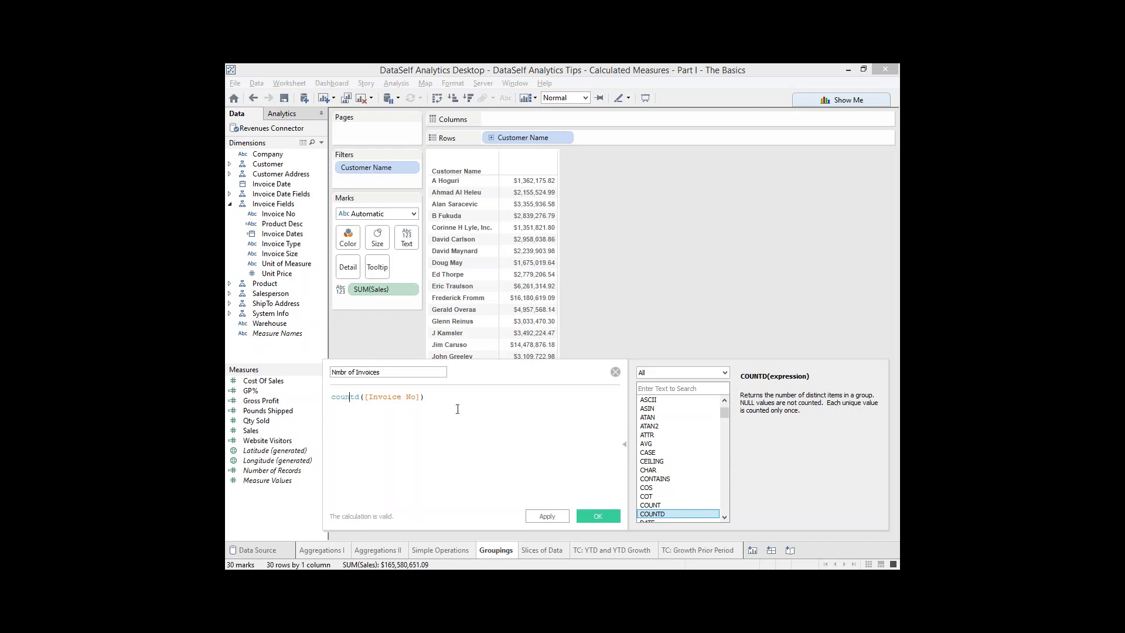
left_click(354, 401)
left_click(597, 516)
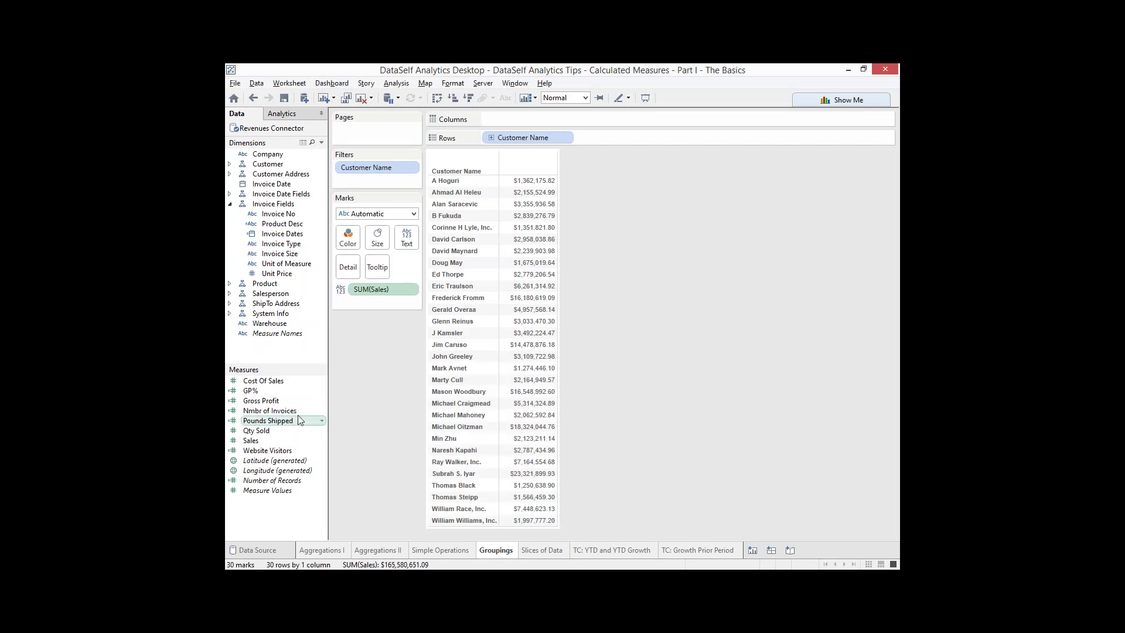
Add Nmbr of Invoices to the customer table alongside Sales and compare the two measures for the first customer
left_click_drag(267, 415, 553, 301)
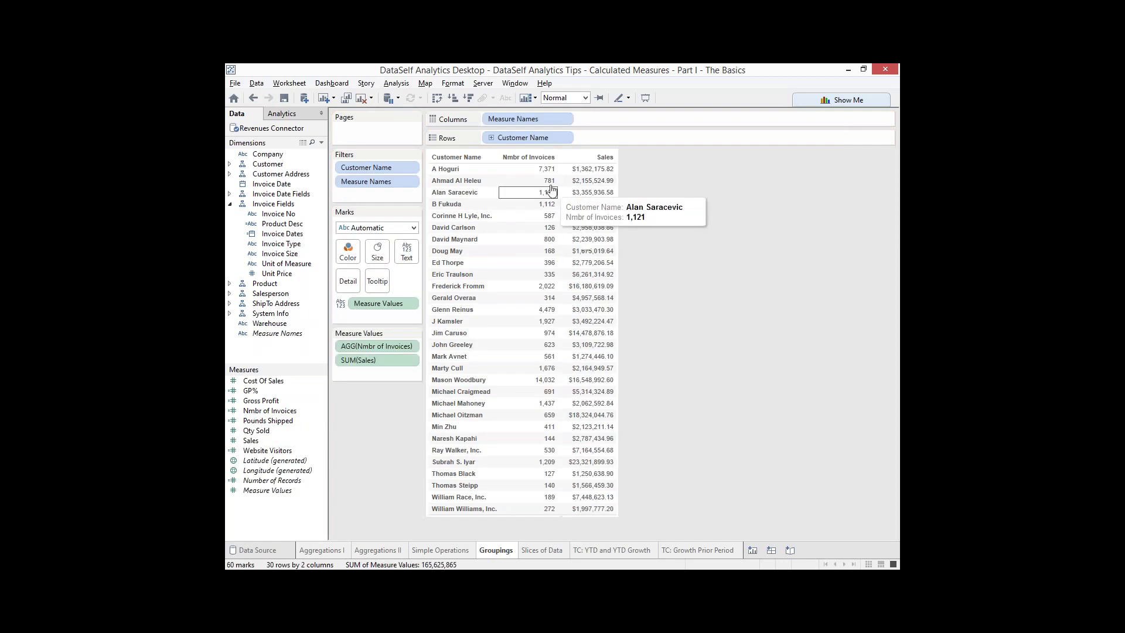
mouse_move(589, 173)
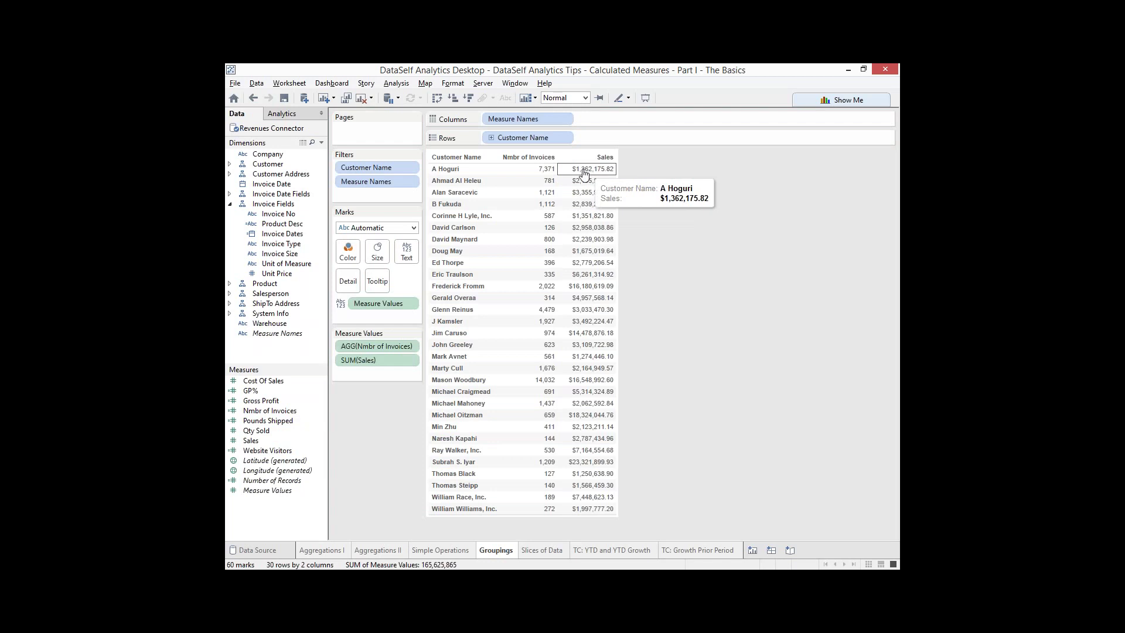
mouse_move(554, 176)
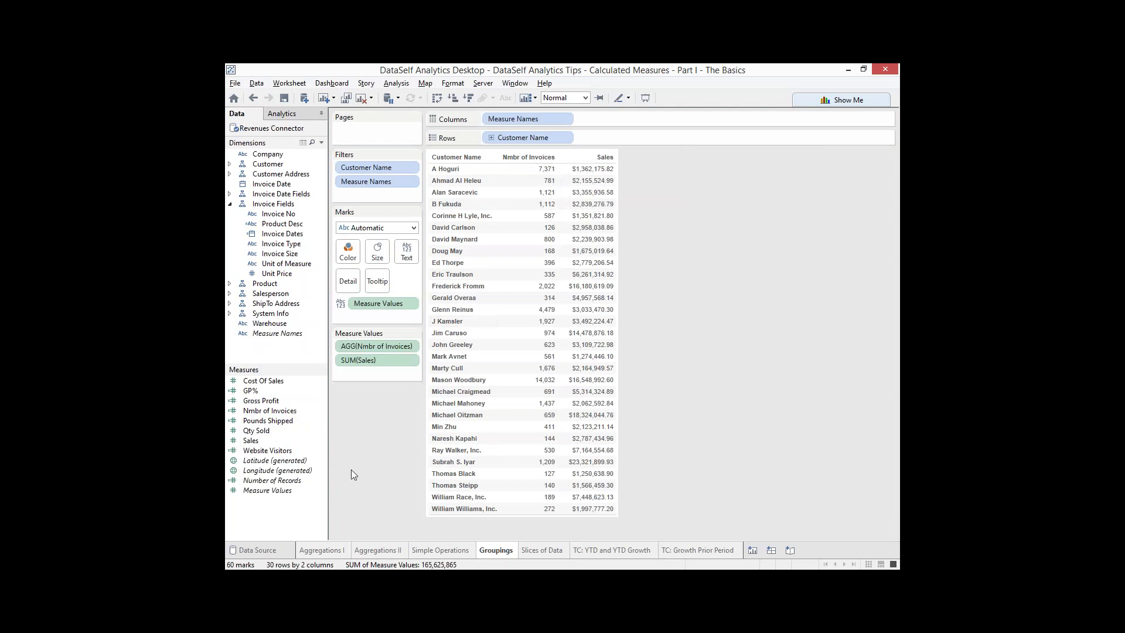
Set up a calculated field named Avg Inv Amt with the formula [Sales]/[Nmbr of Invoices] and review its error details
right_click(267, 511)
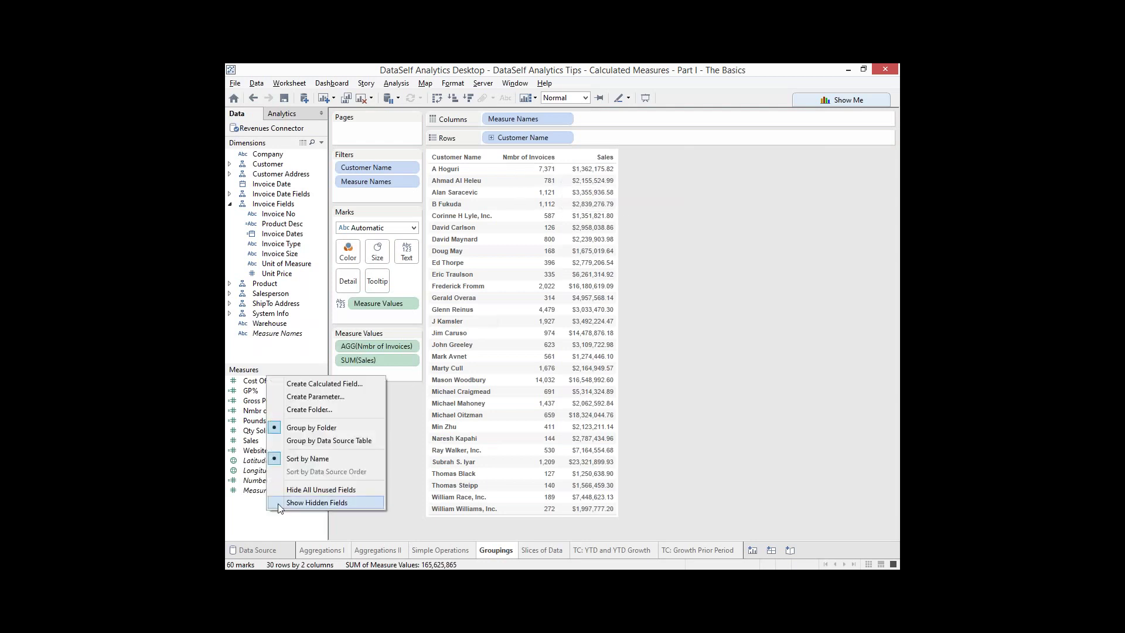
left_click(328, 384)
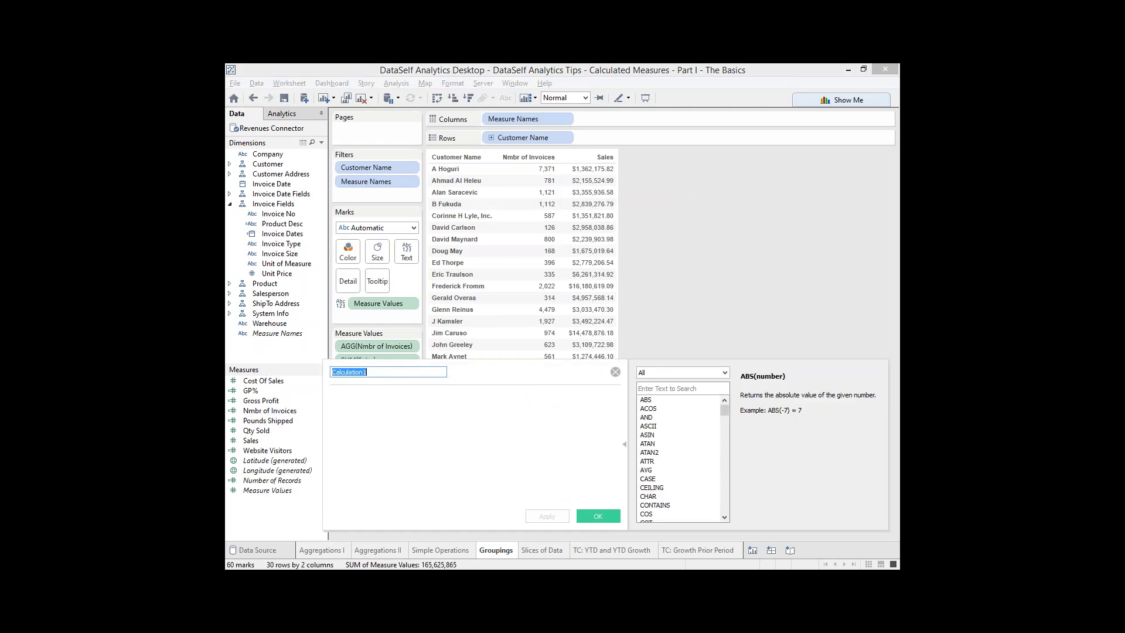
type("Avg Inv Amt")
left_click_drag(251, 440, 363, 404)
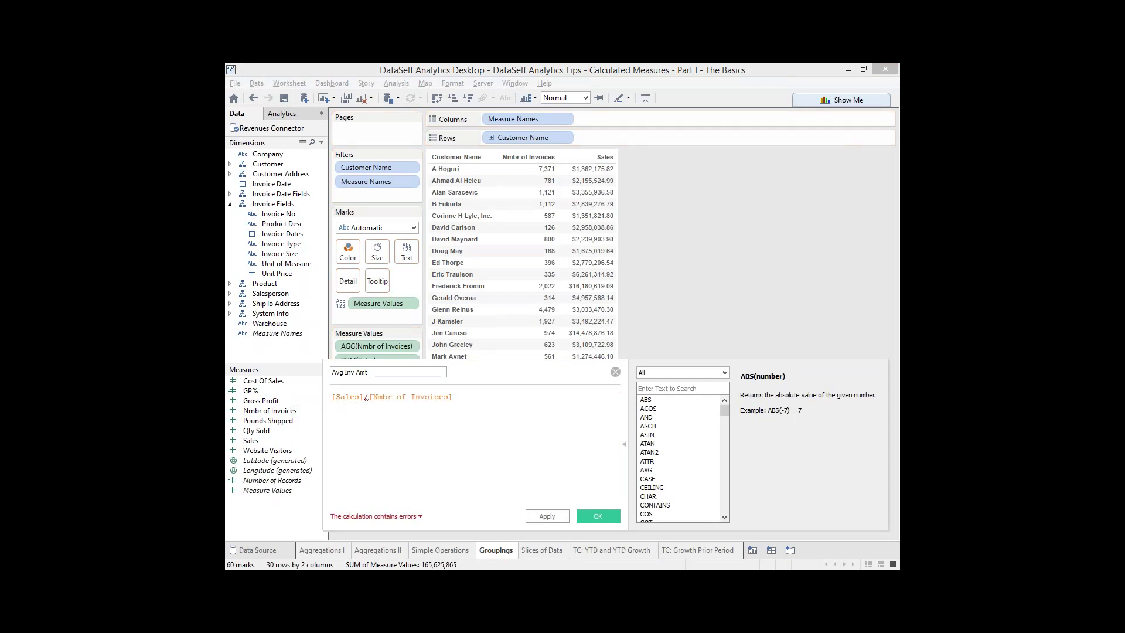
left_click(407, 518)
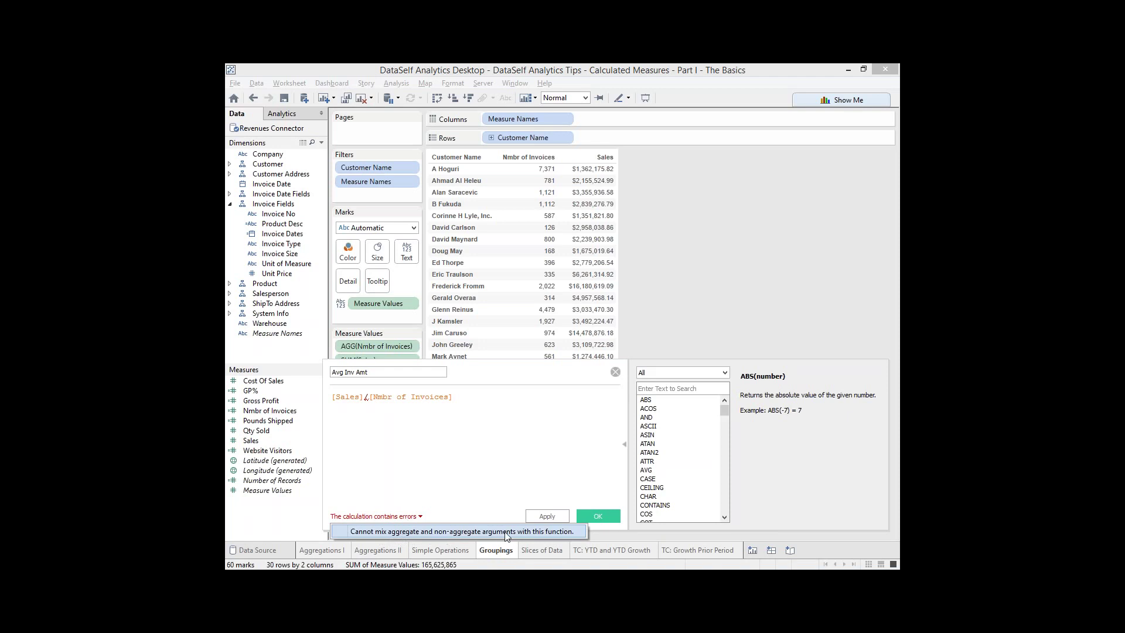
left_click(459, 399)
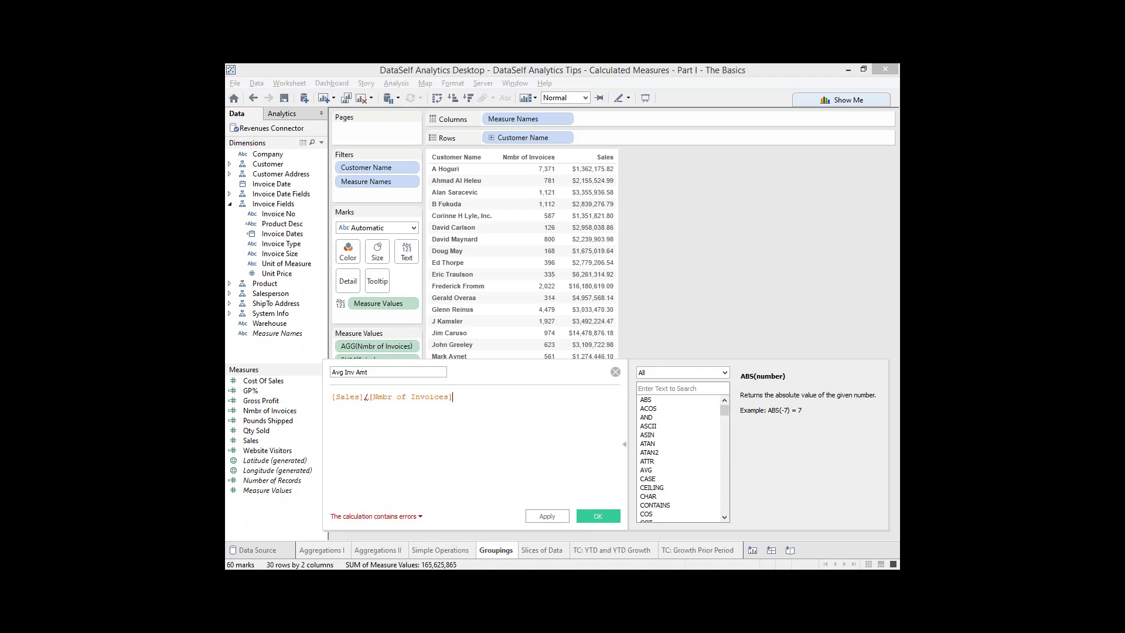
left_click_drag(453, 398, 371, 400)
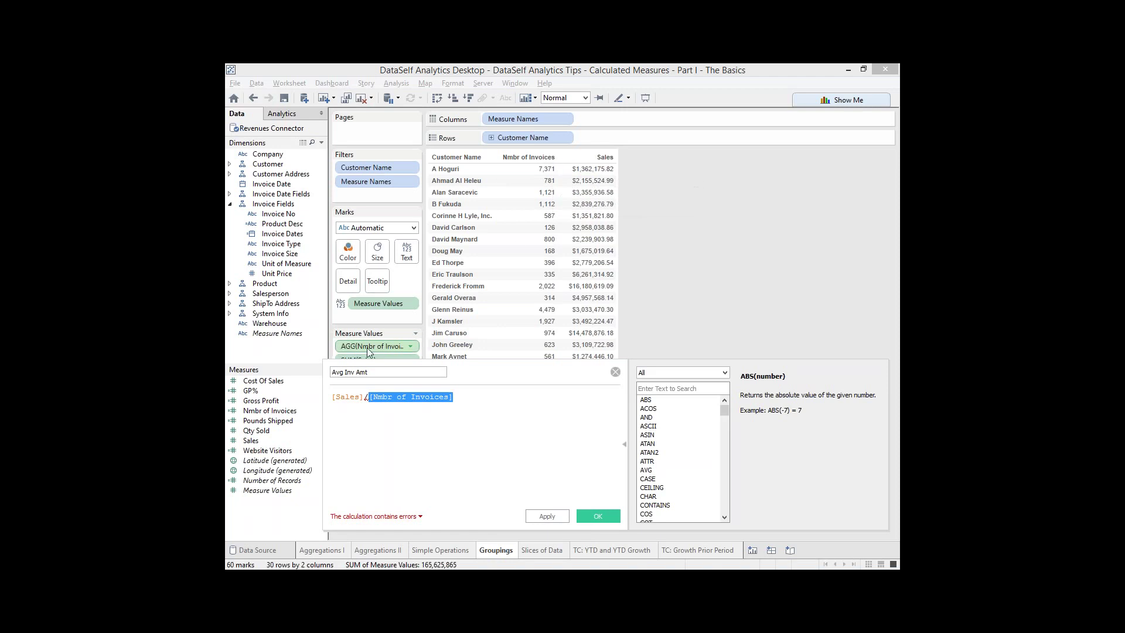
Correct the formula to sum([Sales])/[Nmbr of Invoices] and add the saved Avg Inv Amt field to the customer table
left_click(333, 398)
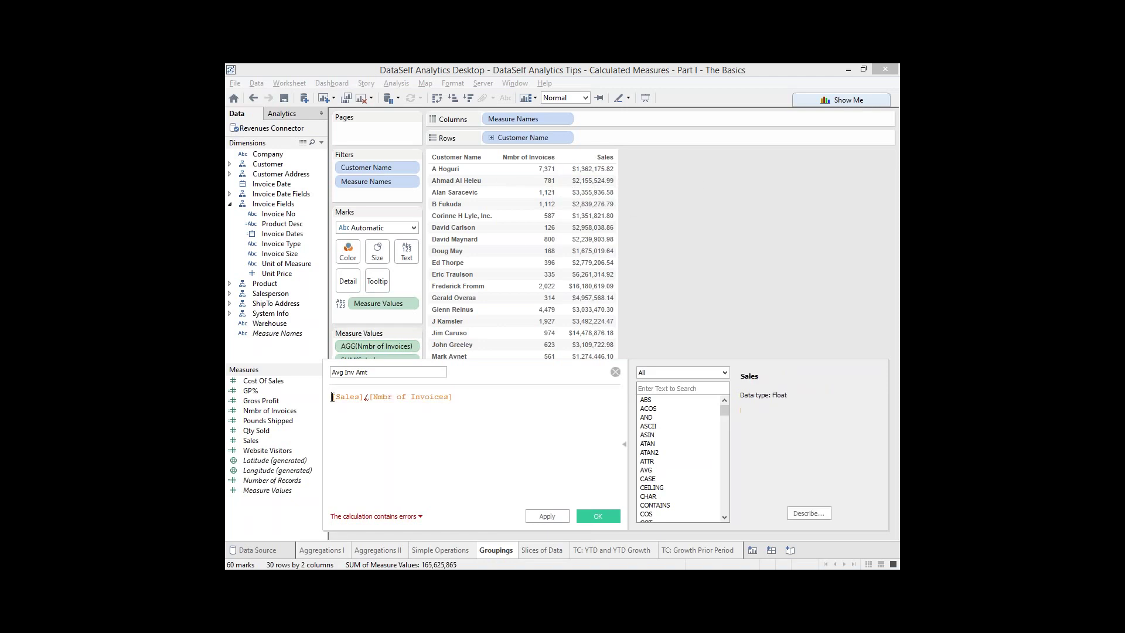
type("sum(")
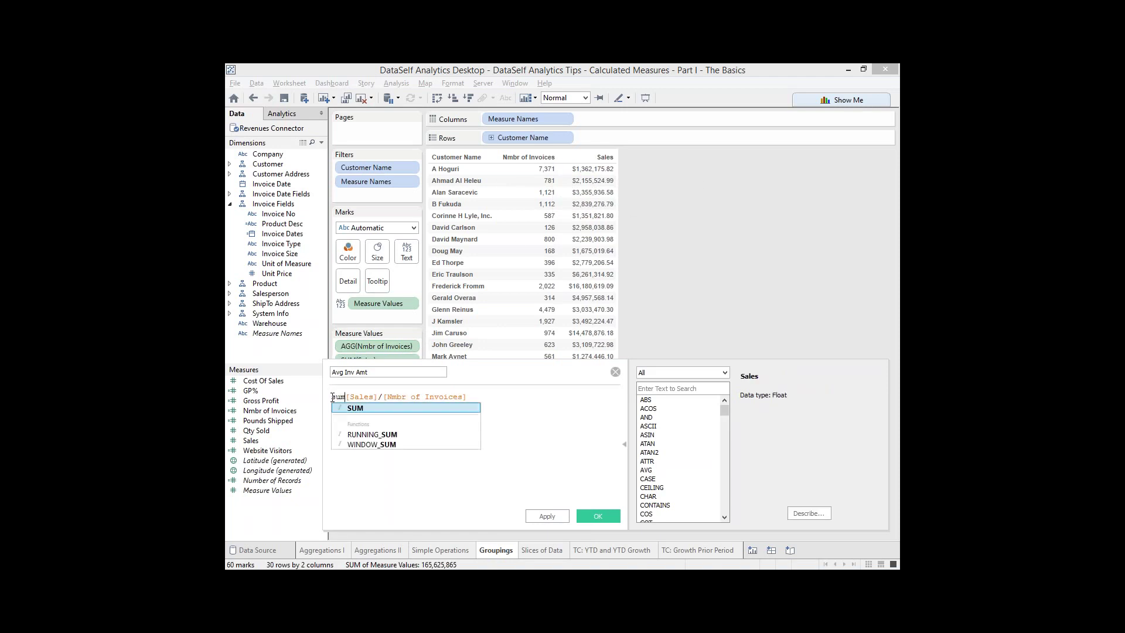
key("Right")
key("Right")
key("Right")
key("Right")
key("Right")
key("Right")
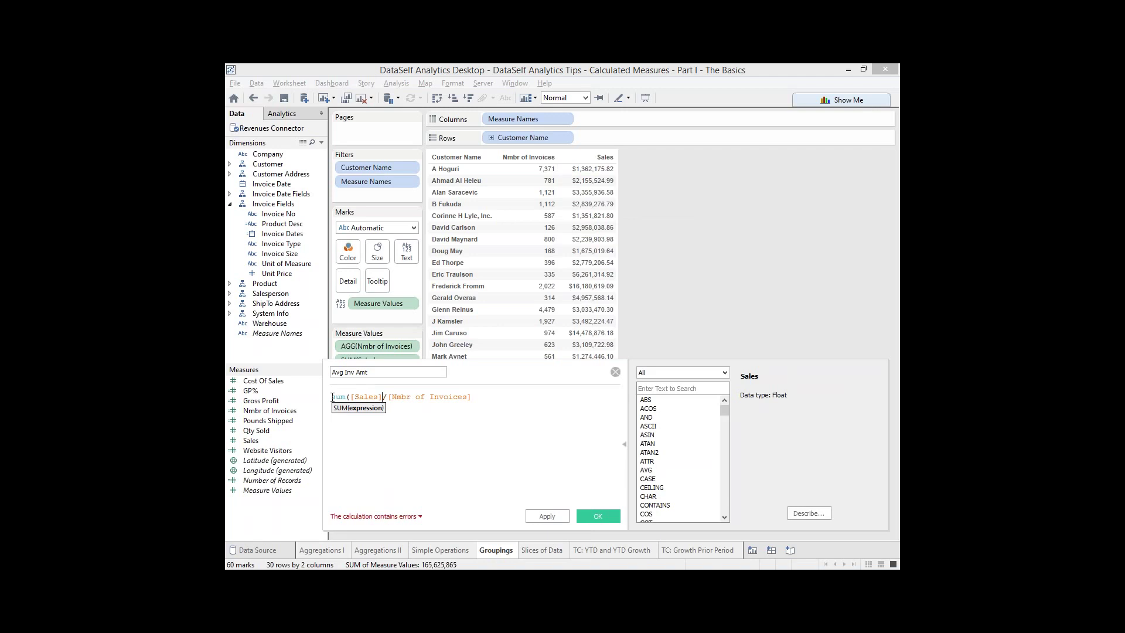
type(")")
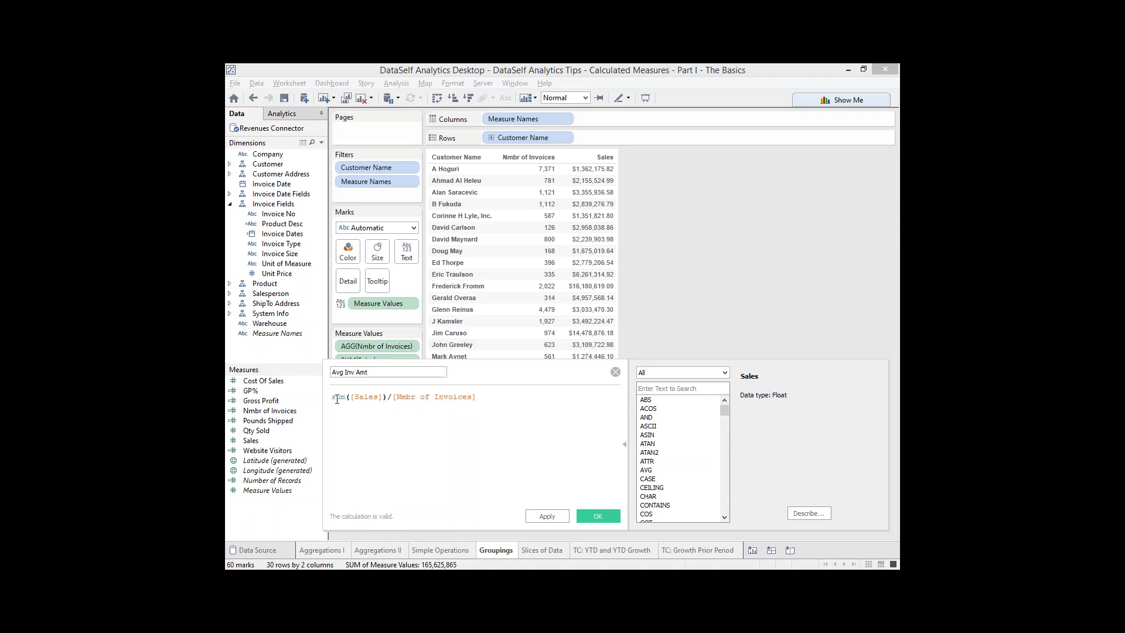
left_click(609, 518)
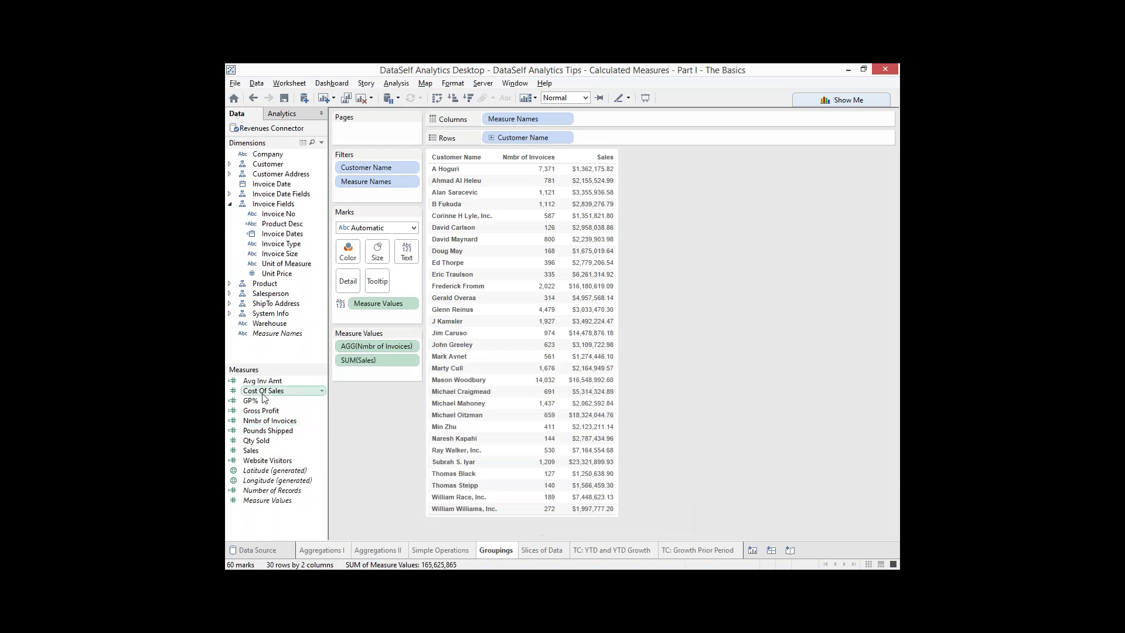
left_click_drag(264, 381, 363, 377)
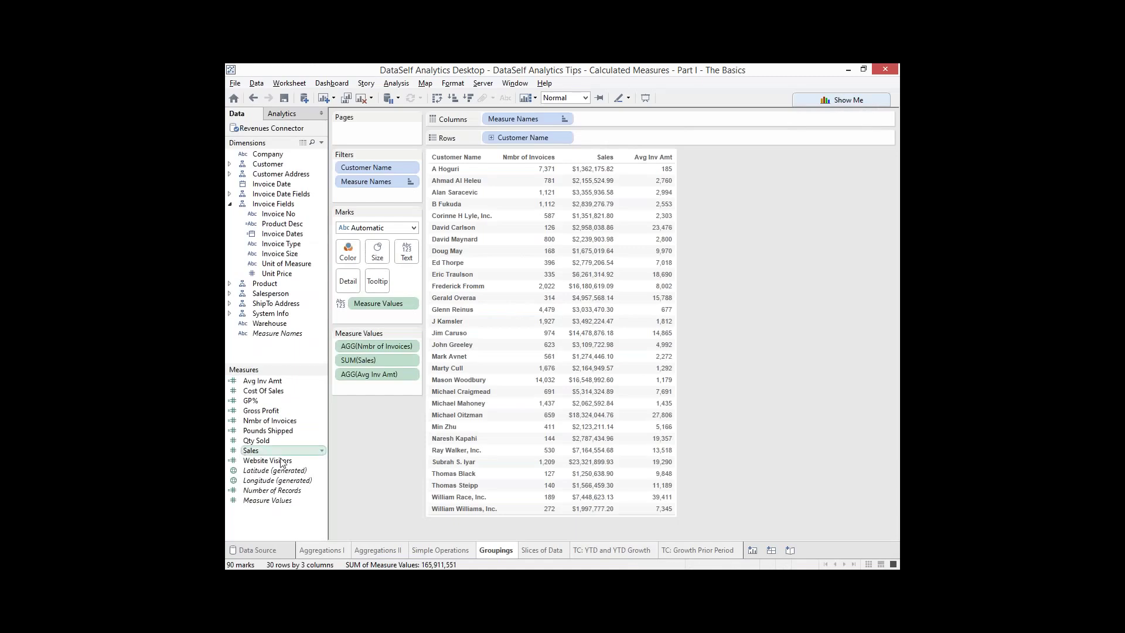
Switch to the Slices of Data sheet and start a new calculated field named Sales This Year
left_click(543, 551)
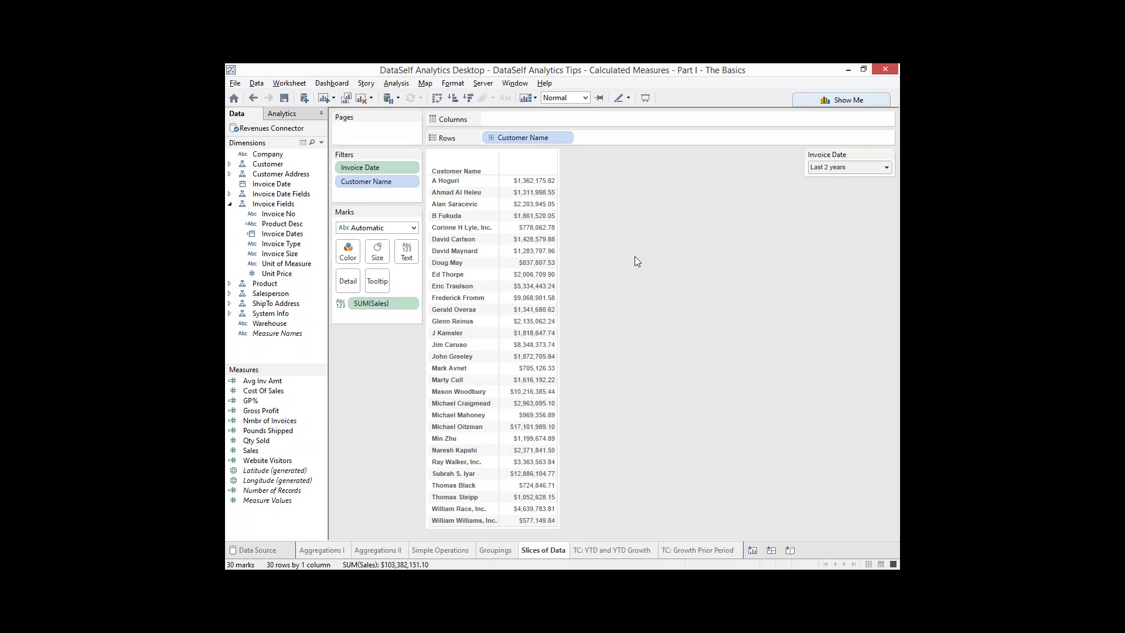
right_click(277, 525)
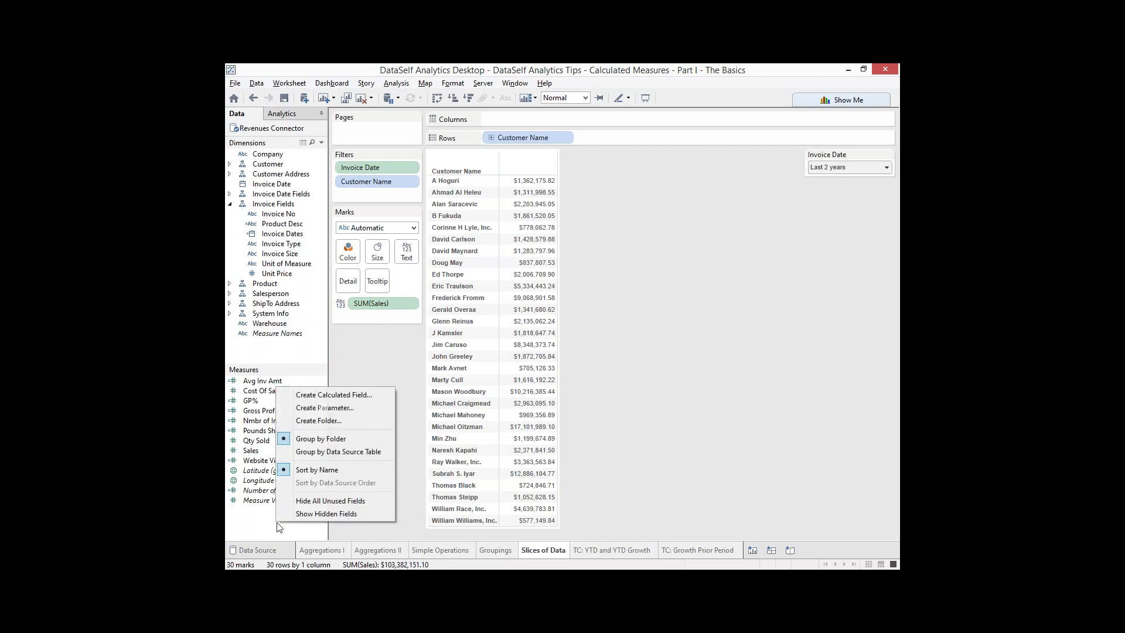
left_click(331, 396)
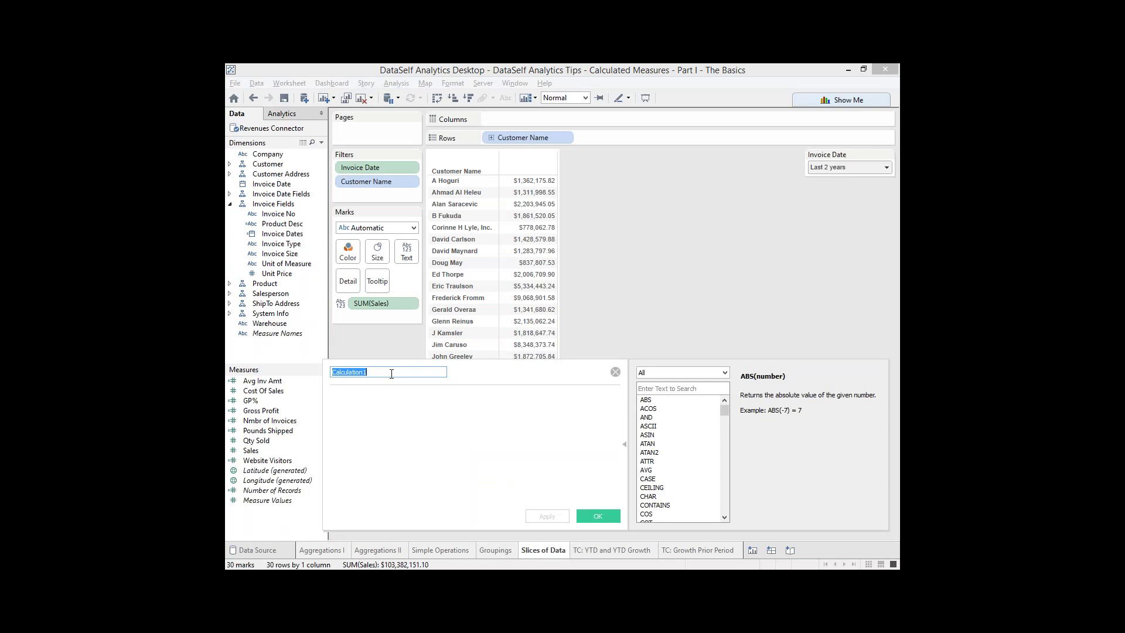
type("Sales T")
key("BackSpace")
type("This Year")
Begin the Sales This Year formula with if year([Invoice Date]) and look up the YEAR function's description
left_click(359, 396)
type("if")
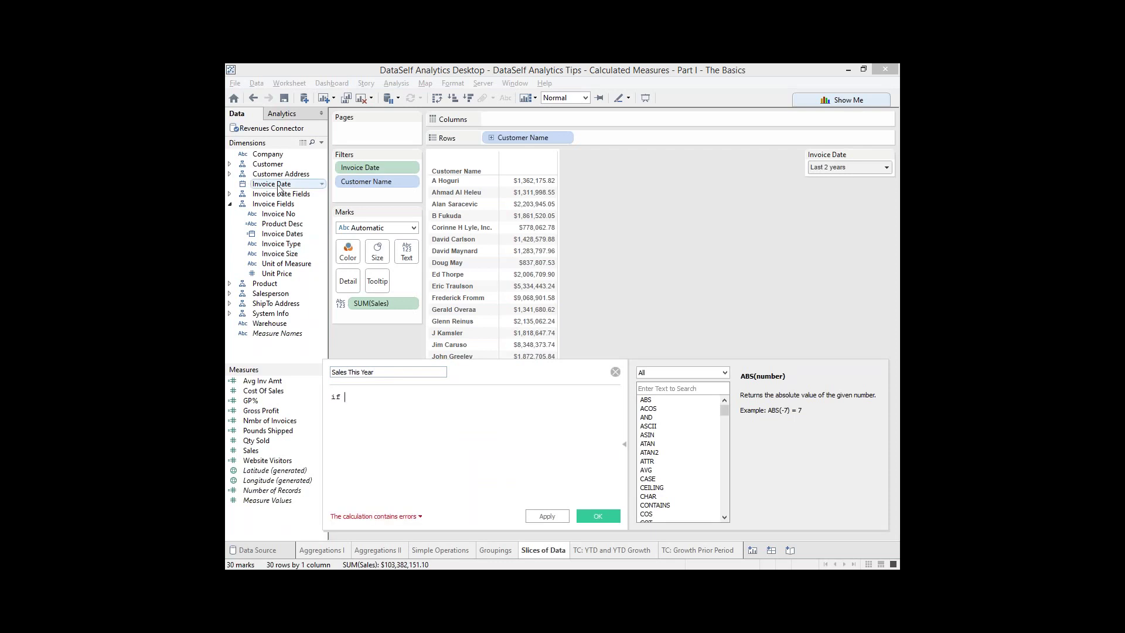
left_click_drag(275, 184, 360, 394)
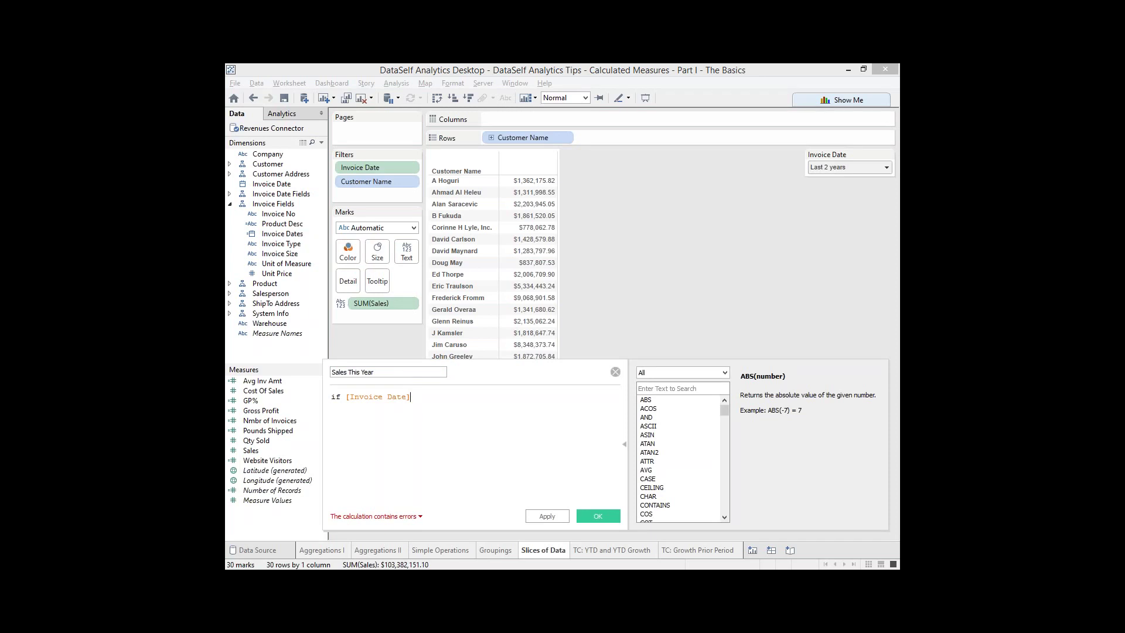
left_click(345, 398)
type("year")
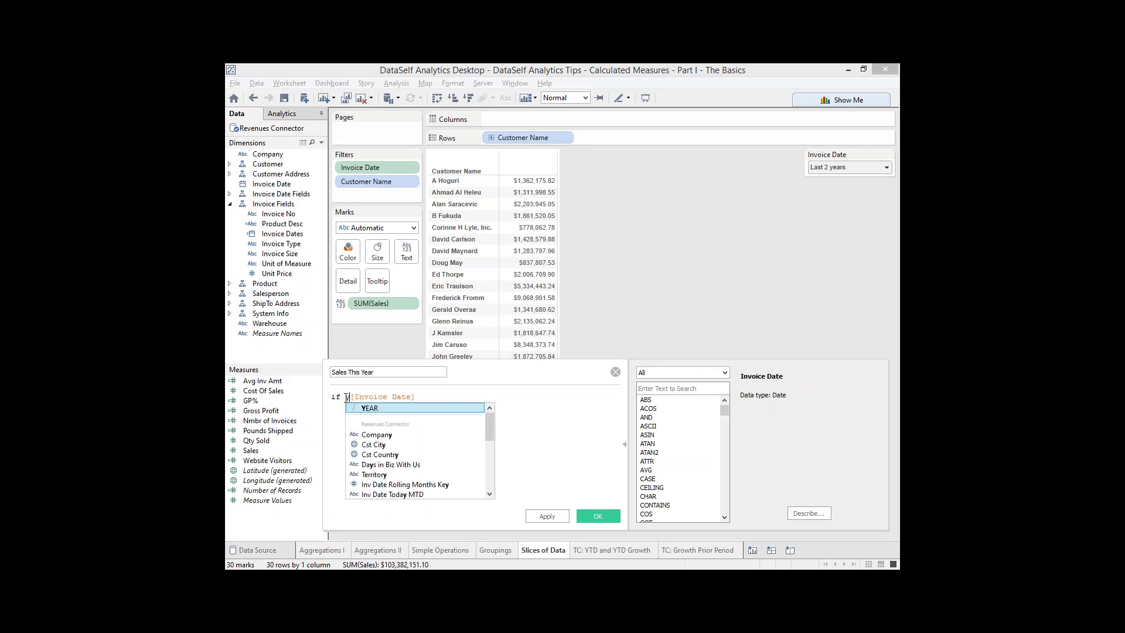
type("(")
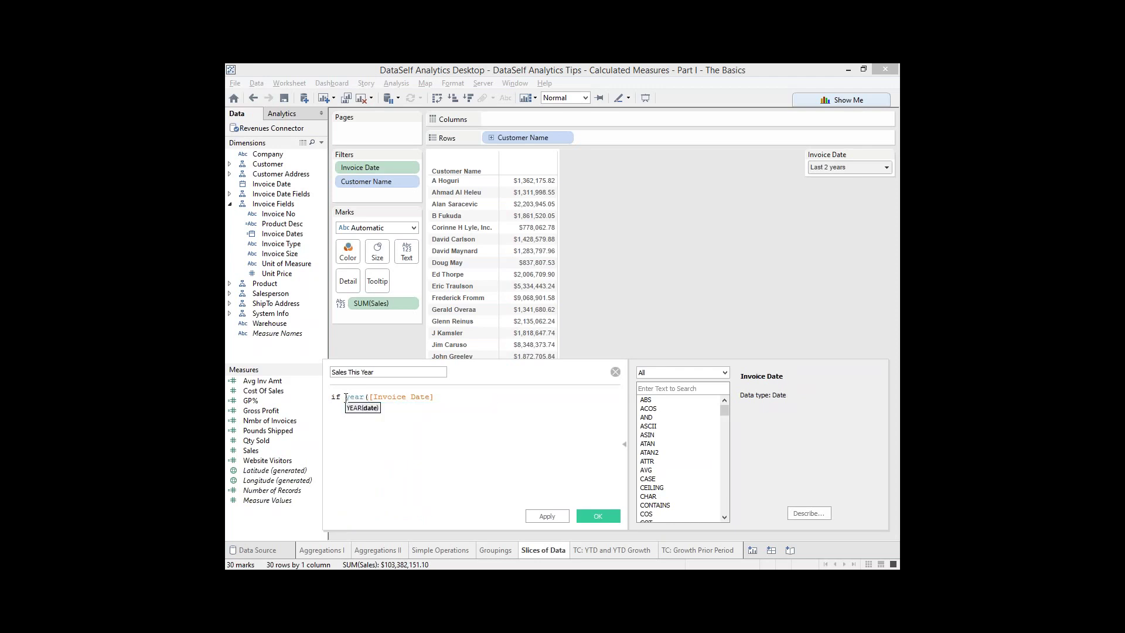
type(")")
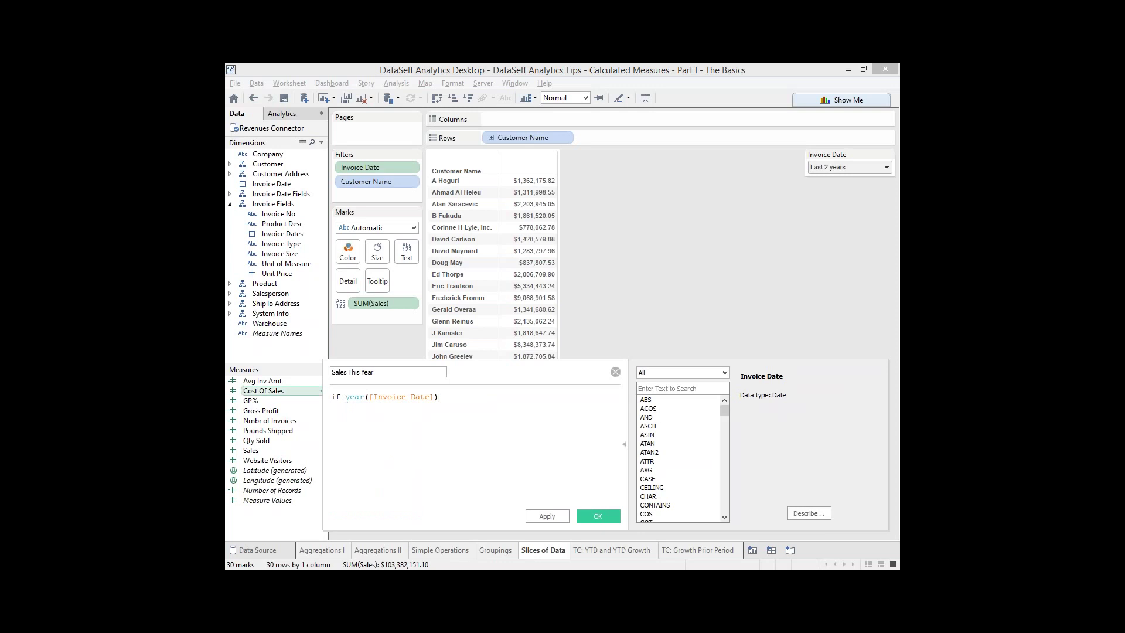
left_click(359, 397)
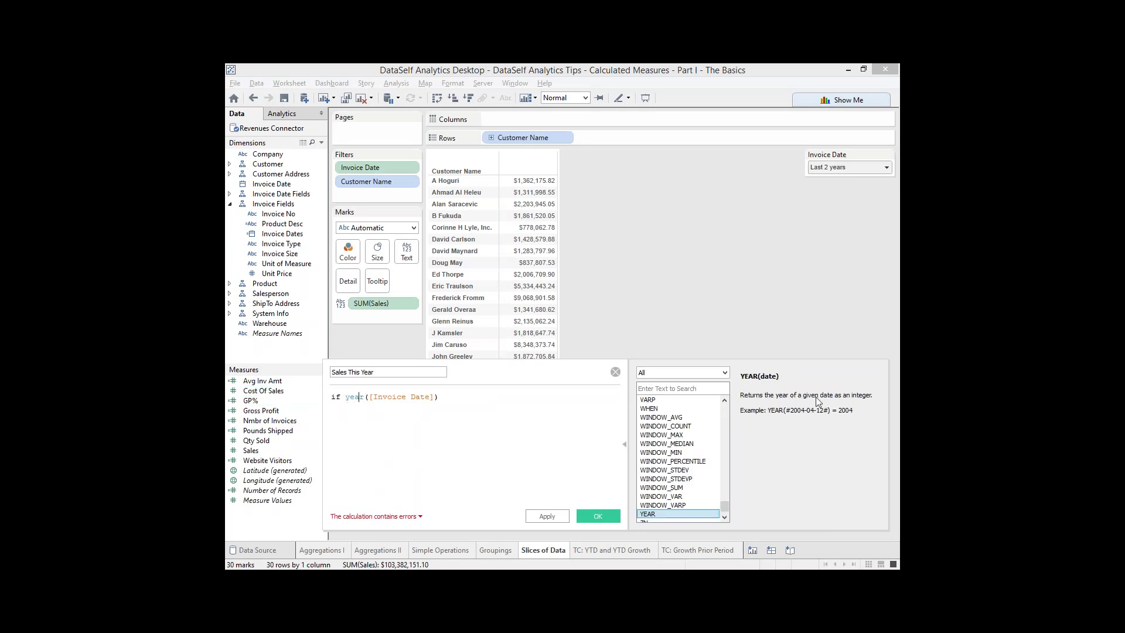
Complete the formula with =2015 then [Sales] else NULL end, and save the Sales This Year field
left_click(442, 396)
type("=2015 then")
left_click_drag(251, 450, 491, 402)
type("els")
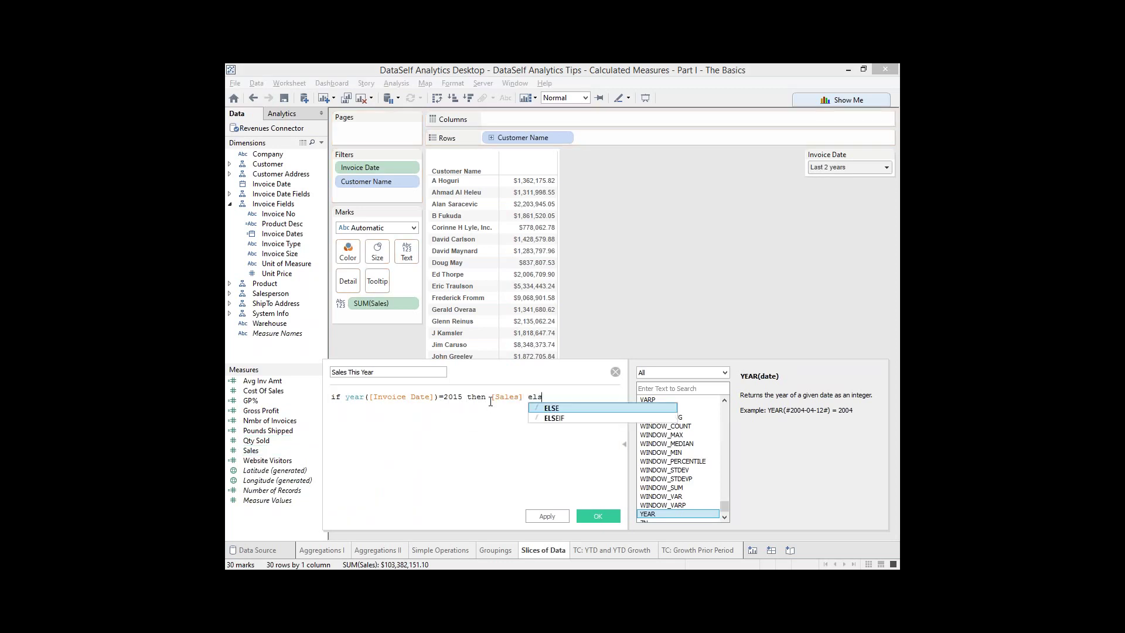
type("e NULL e")
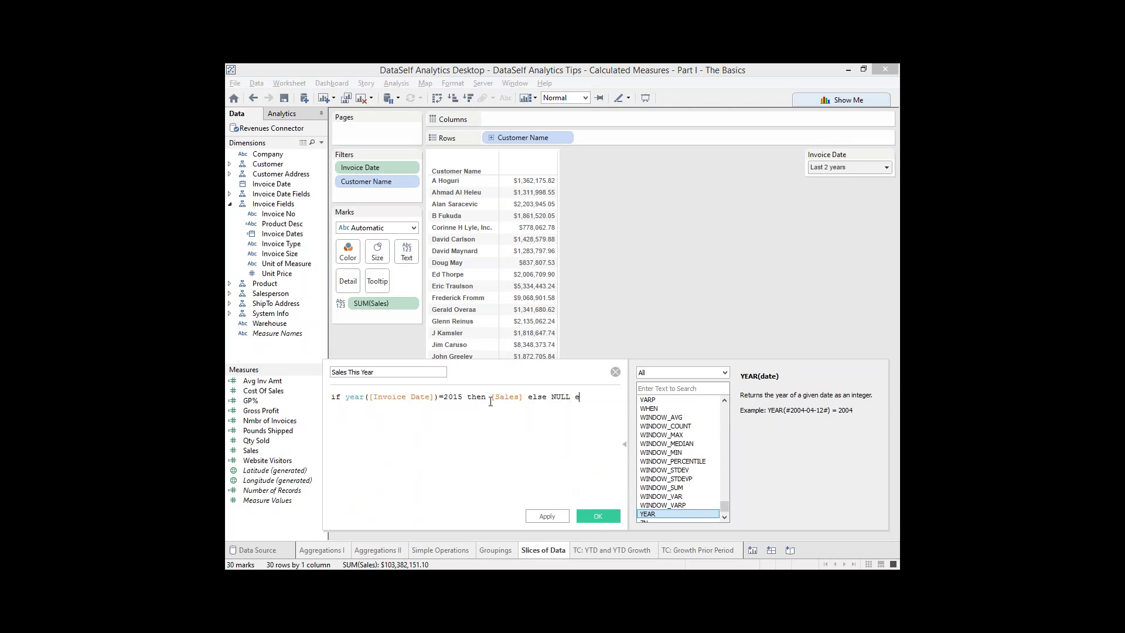
type("nd")
left_click(597, 515)
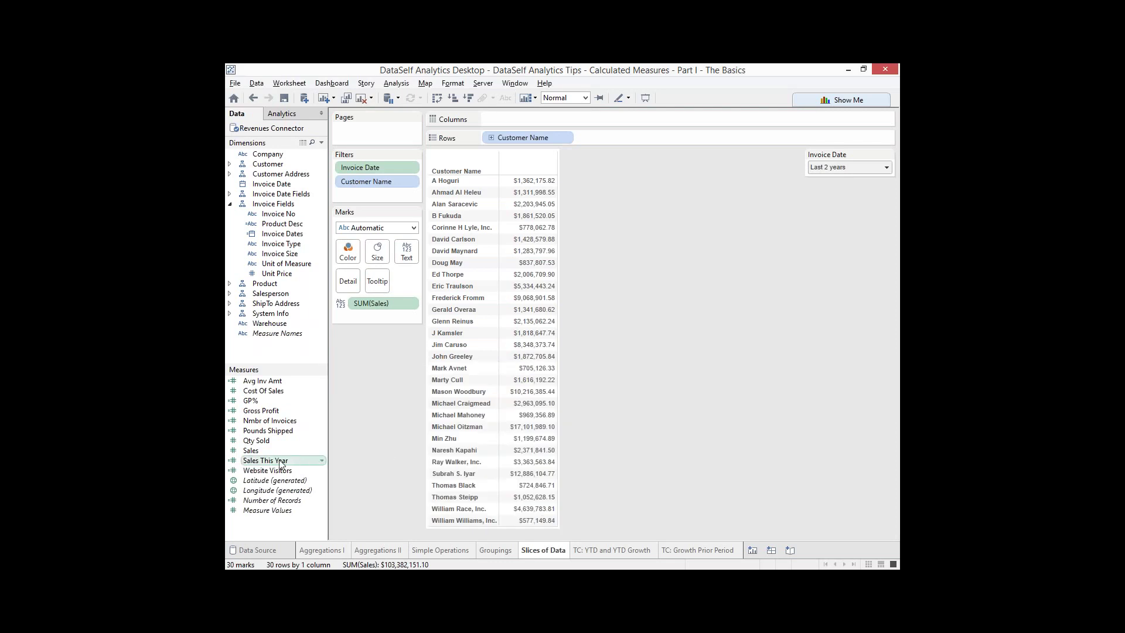
Add Sales This Year to the customer table beside Sales and set its default number format to currency
left_click_drag(263, 460, 531, 346)
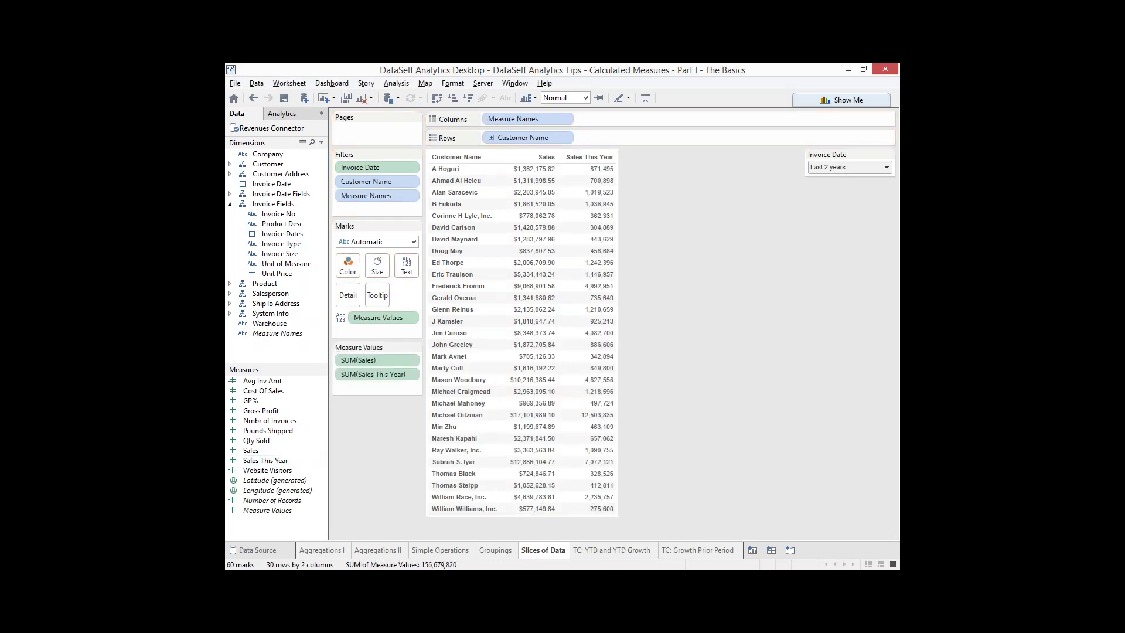
left_click(323, 461)
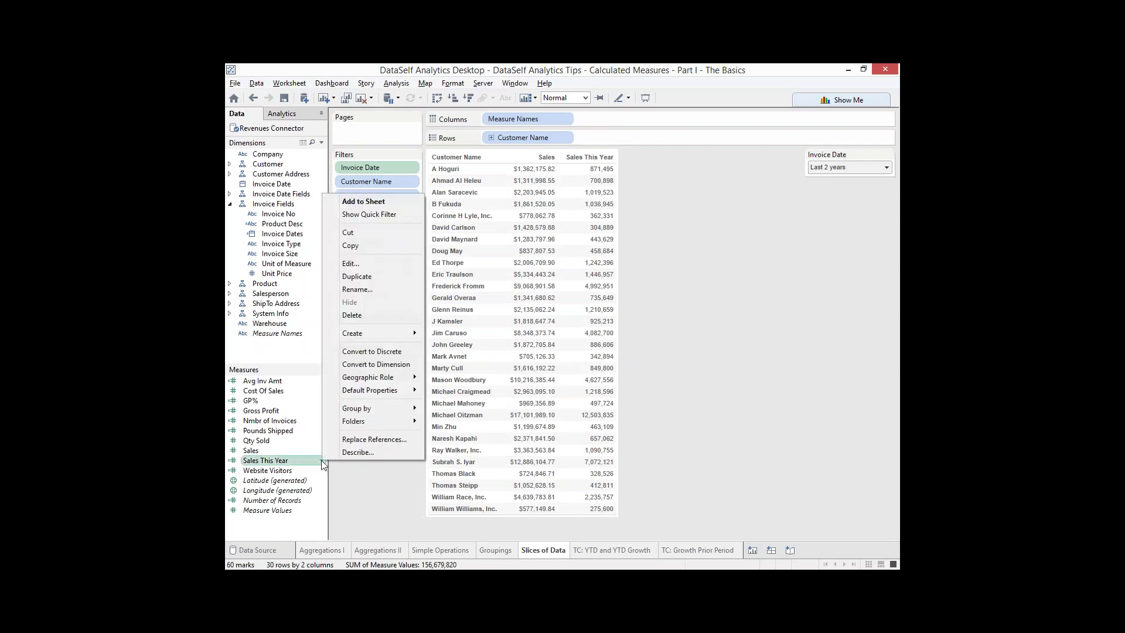
mouse_move(404, 390)
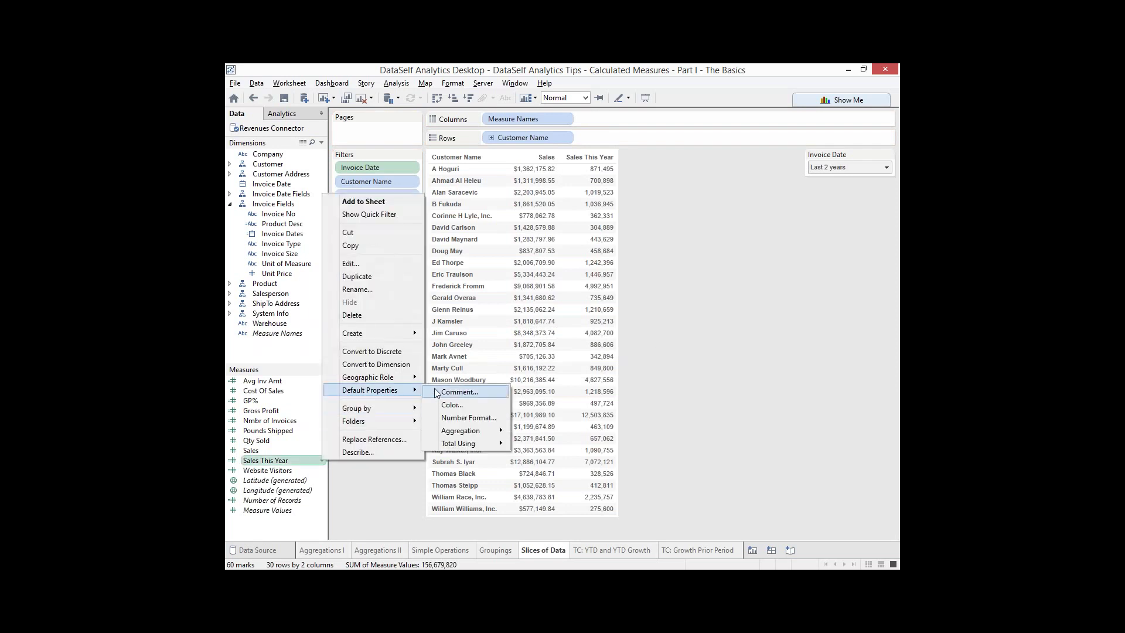
left_click(468, 418)
left_click(473, 281)
left_click(471, 272)
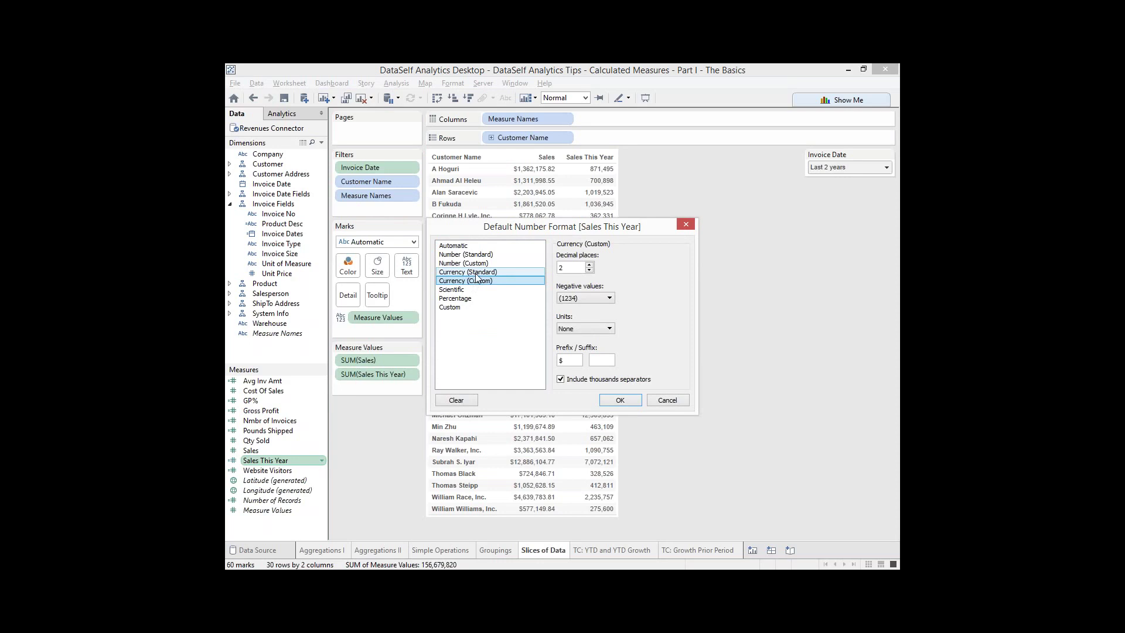
left_click(621, 401)
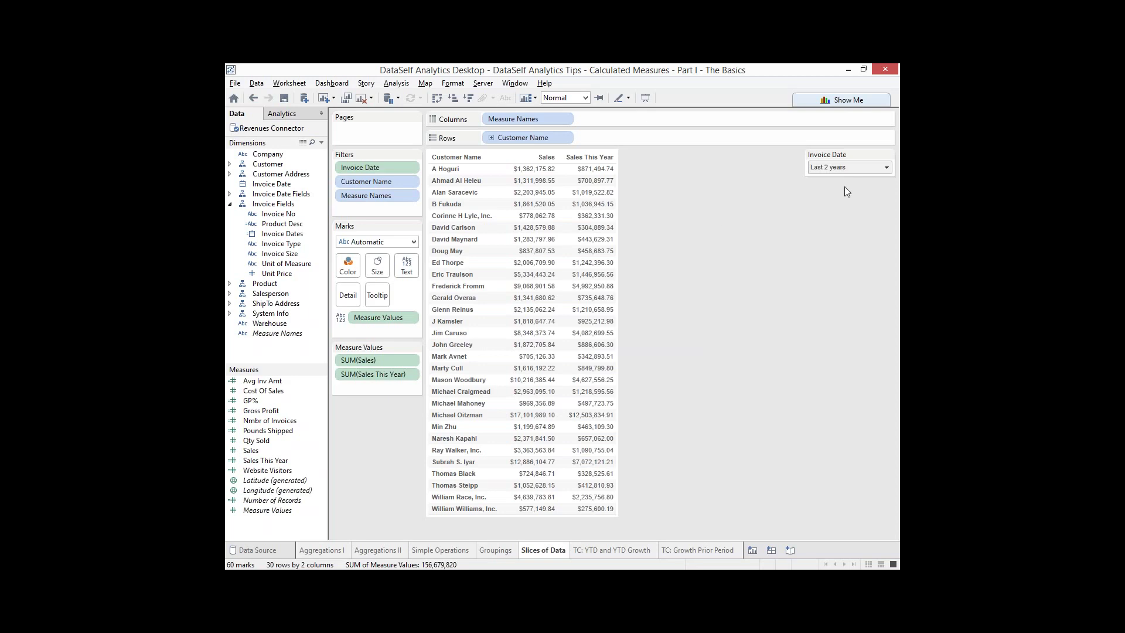
Filter Invoice Date to this year to compare Sales with Sales This Year, and restore the last 2 years
left_click(849, 168)
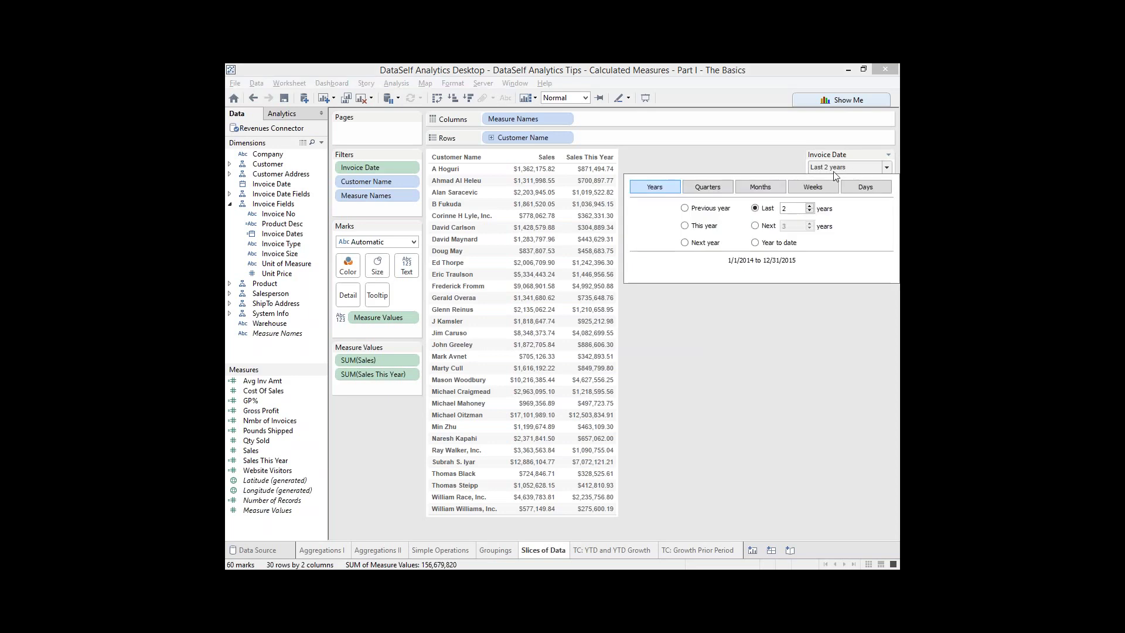
left_click(699, 227)
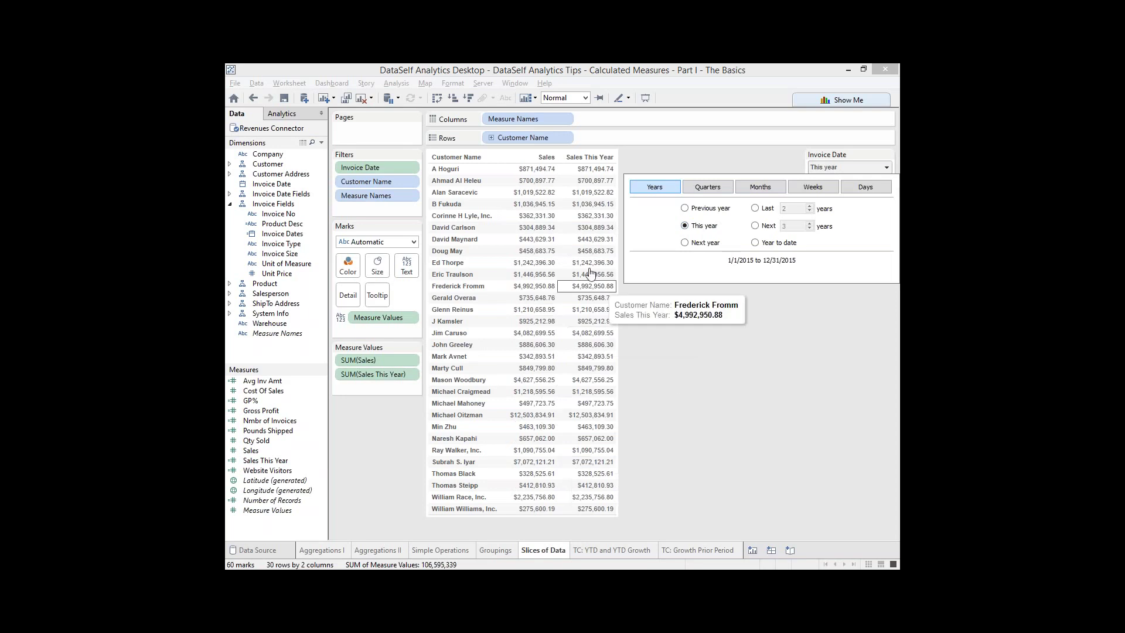
left_click(767, 209)
left_click(709, 351)
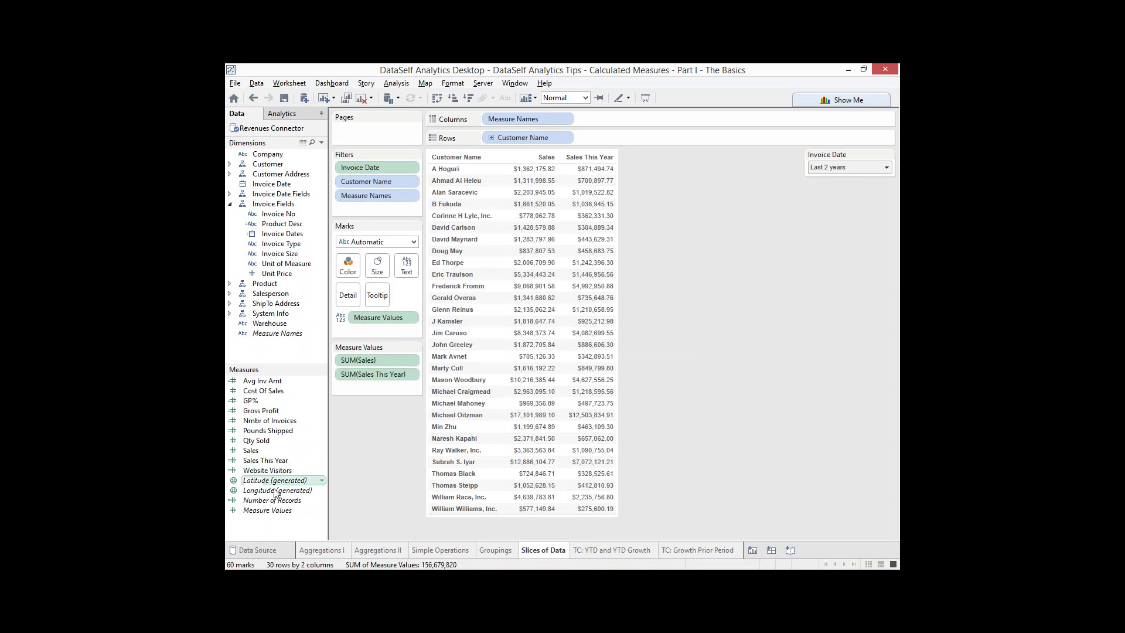
Duplicate the Sales This Year measure
right_click(275, 528)
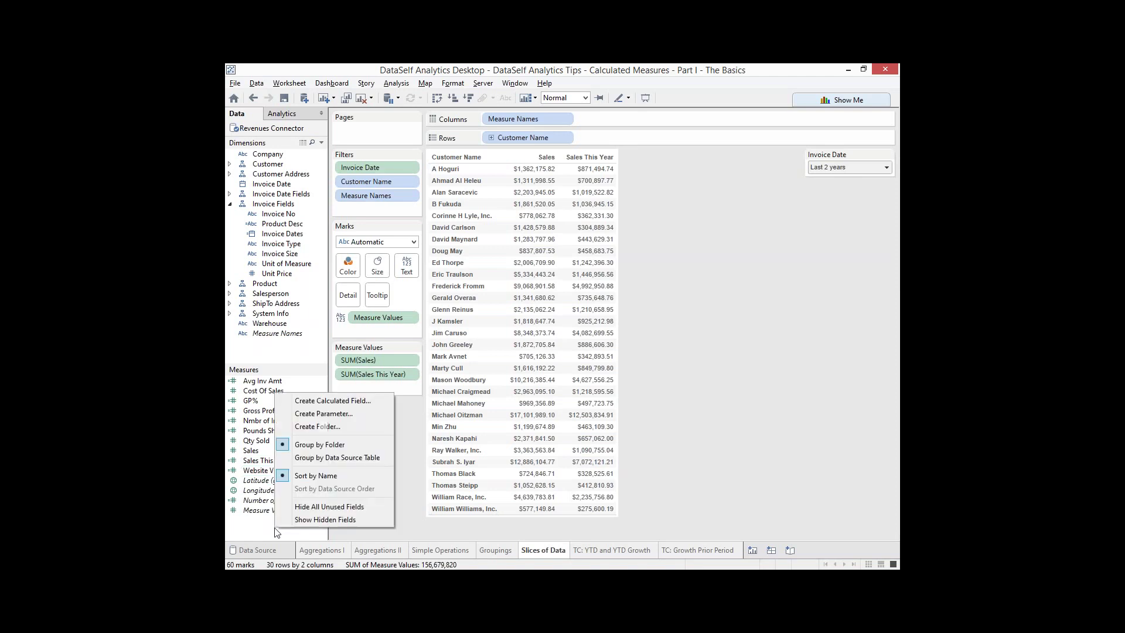
right_click(258, 461)
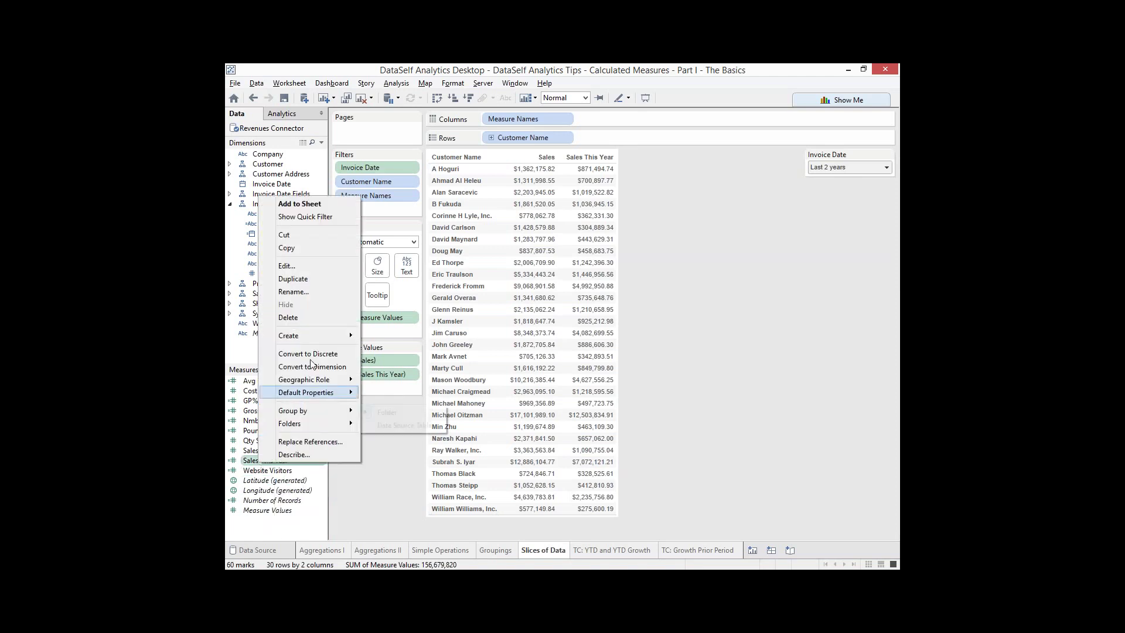
left_click(315, 282)
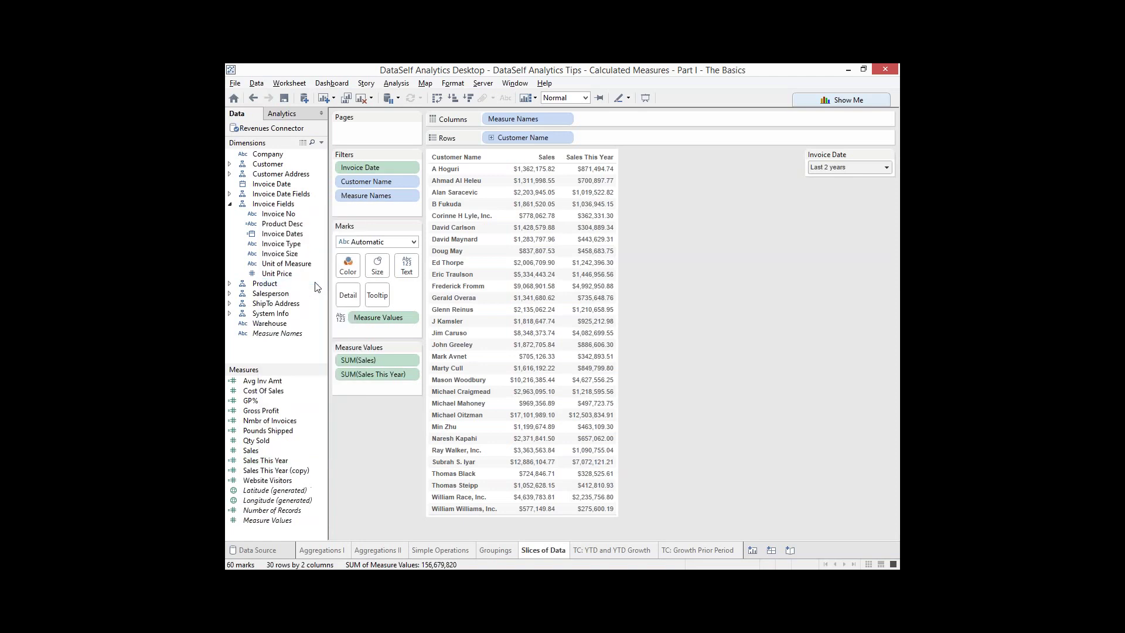
Change the duplicated measure's year to 2014, save it as Sales Last Year, and add it to the customer table
right_click(293, 470)
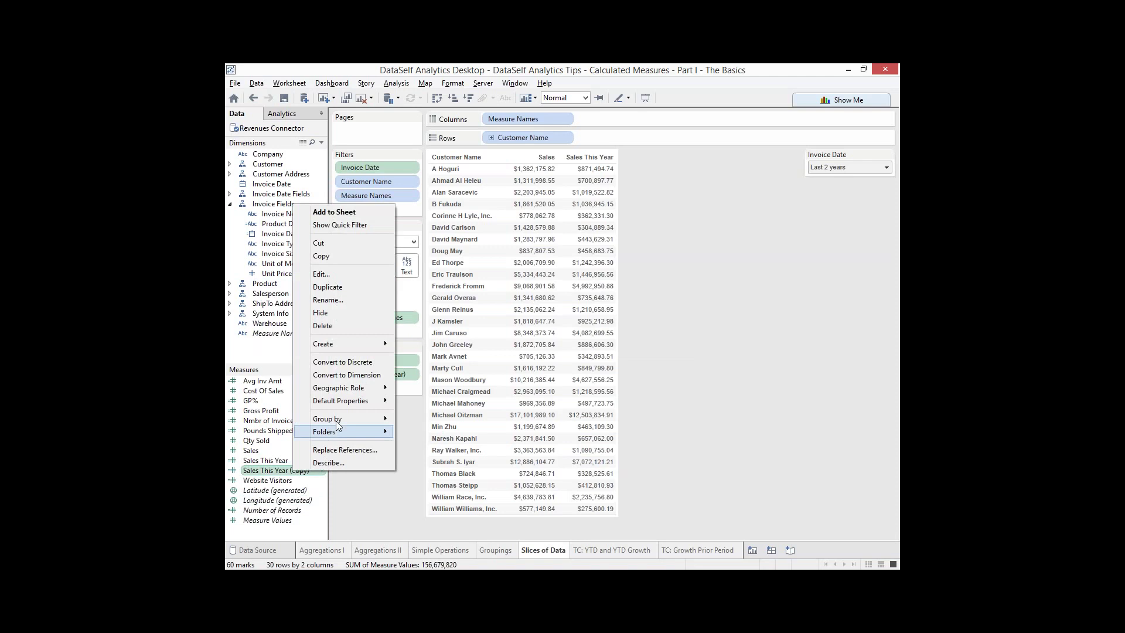
left_click(328, 275)
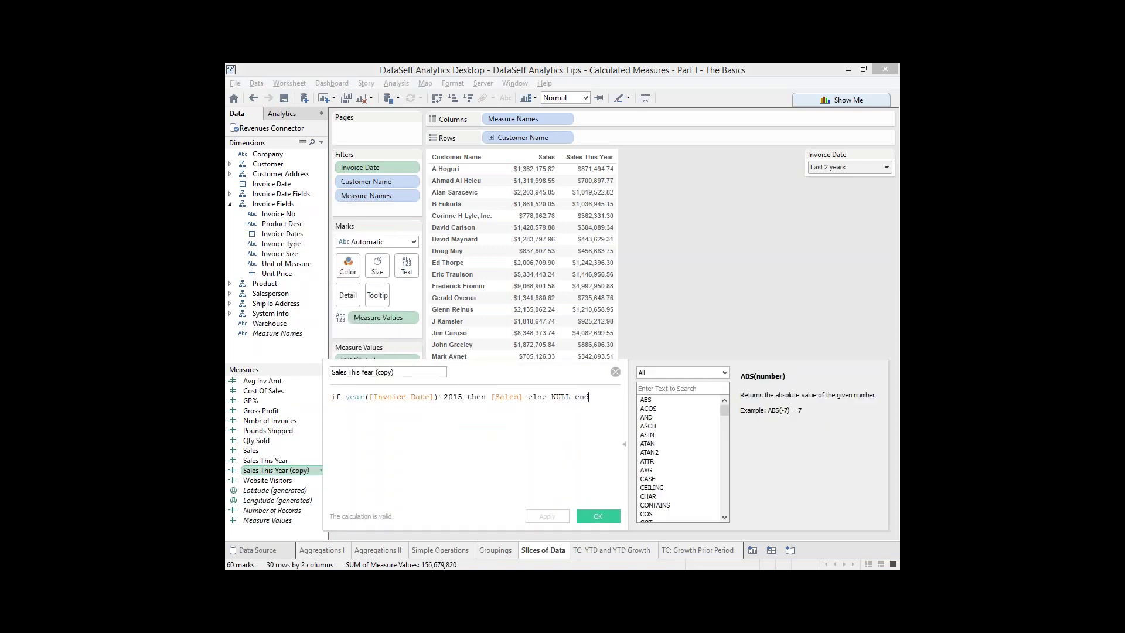
key("BackSpace")
type("4")
left_click(350, 372)
left_click(423, 375, "shift")
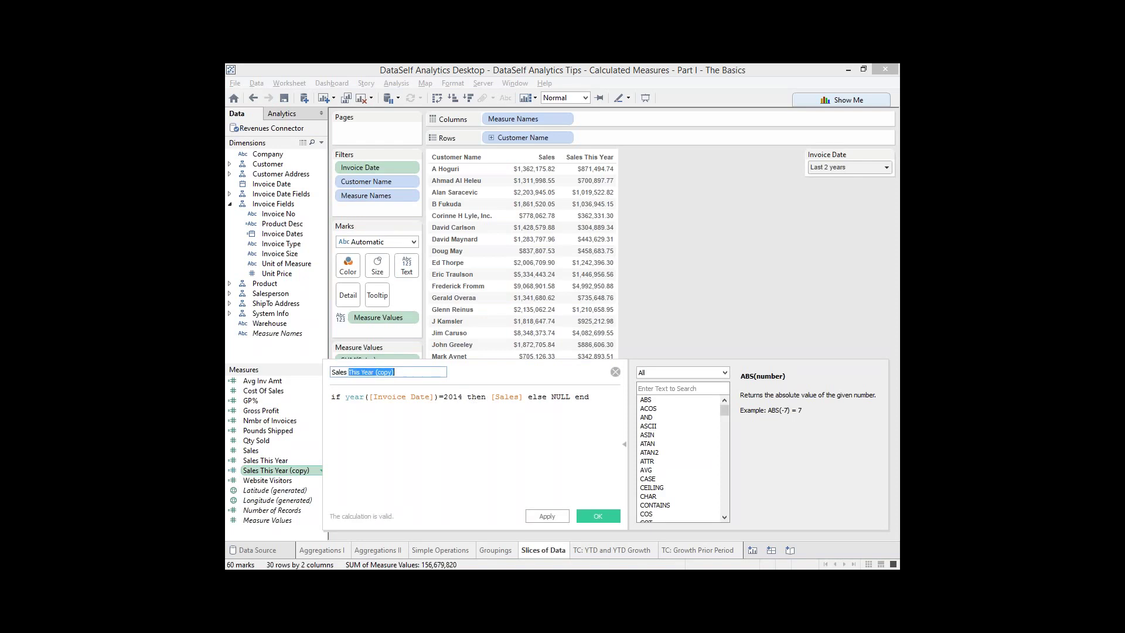
type("Last Year")
left_click(596, 514)
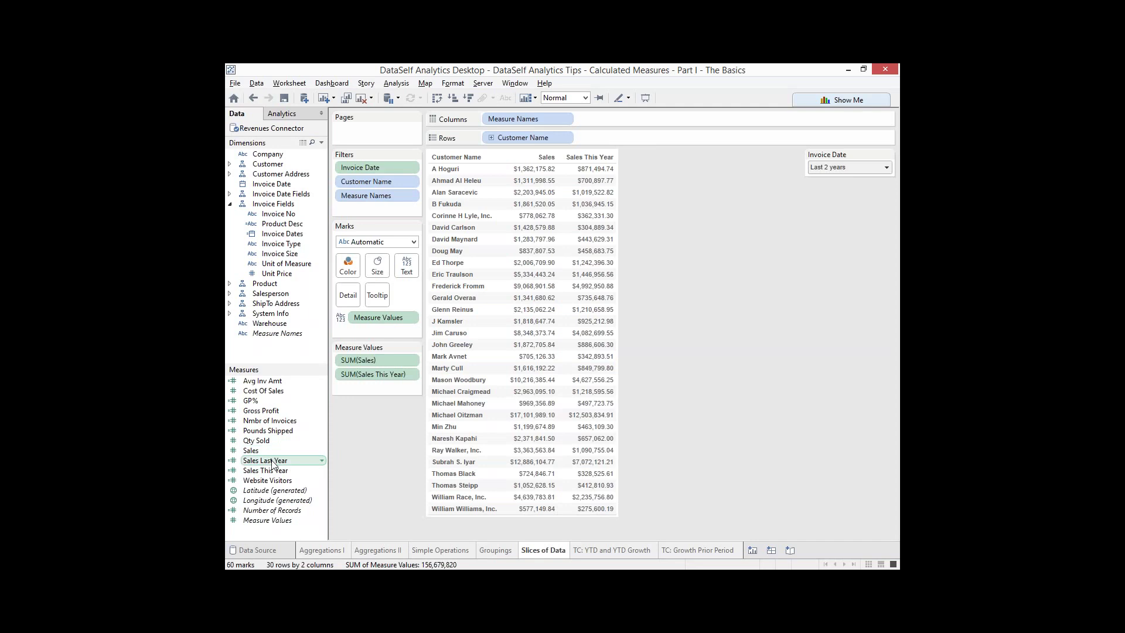
left_click_drag(272, 462, 354, 388)
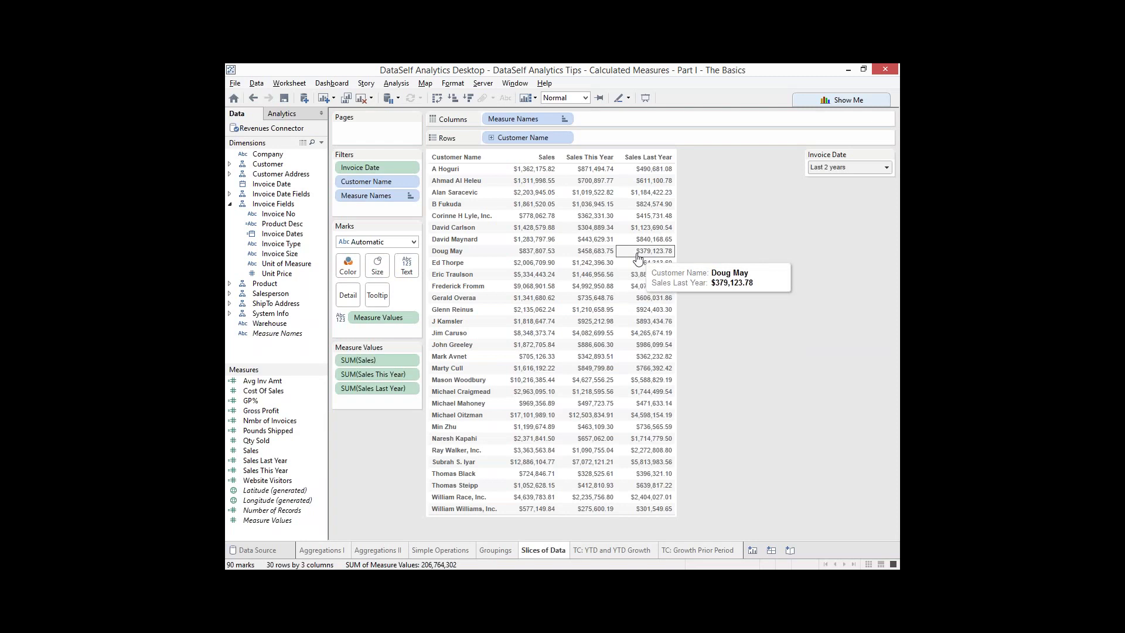
Filter Invoice Date to the previous year to compare Sales with Sales Last Year, and restore the last 2 years
left_click(878, 168)
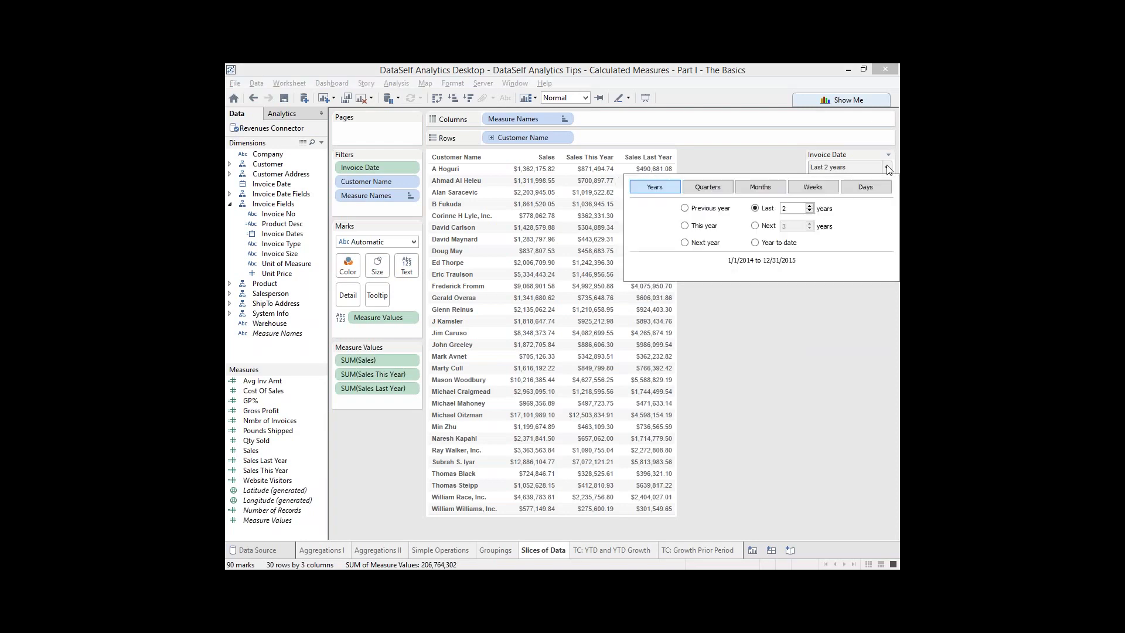
left_click(703, 210)
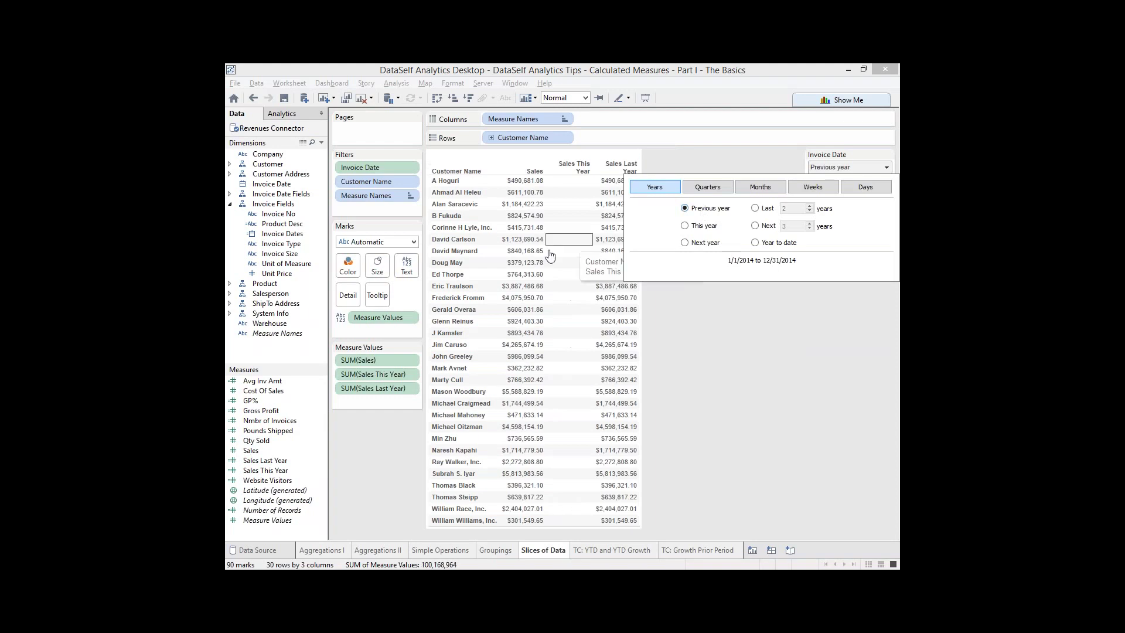
left_click(755, 208)
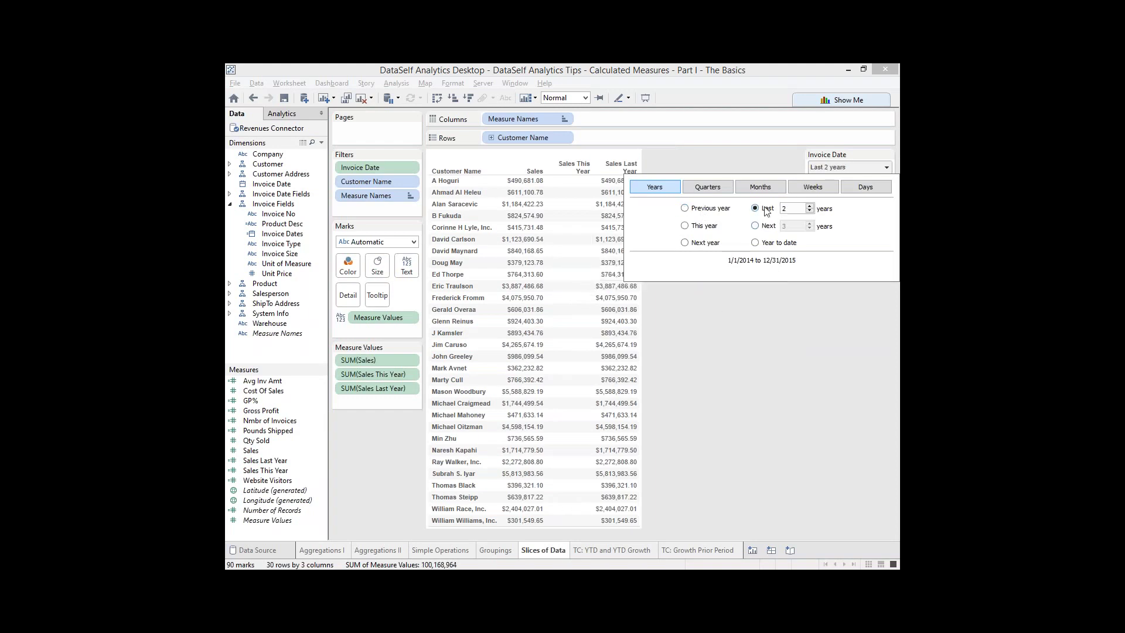
left_click(715, 351)
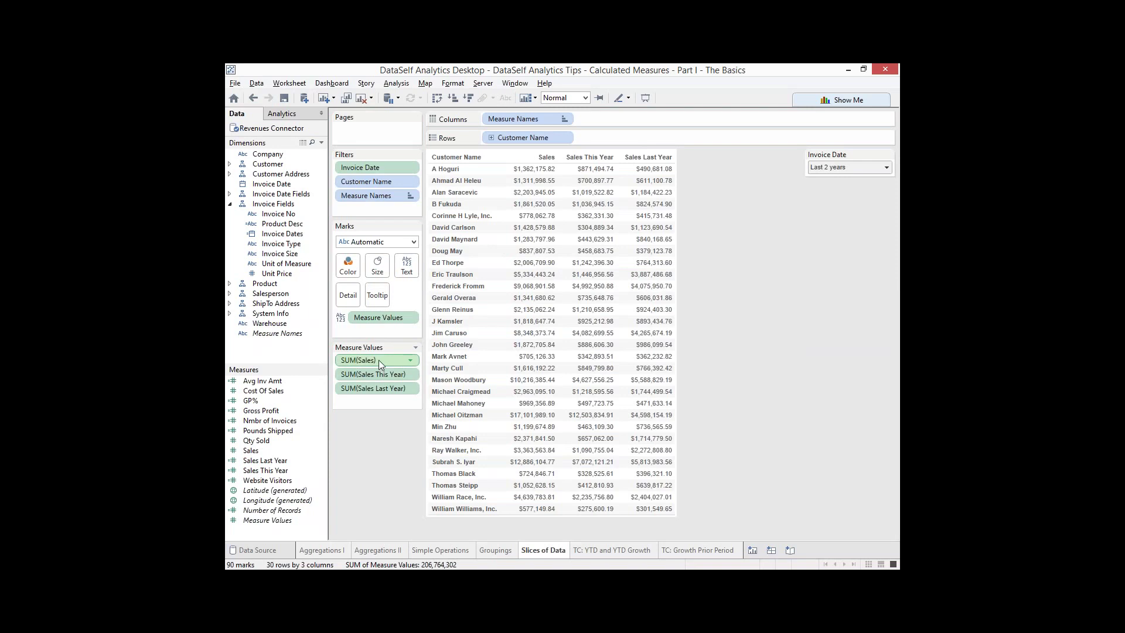
Remove Sales from the customer table and duplicate the Sales This Year measure
left_click_drag(379, 360, 300, 399)
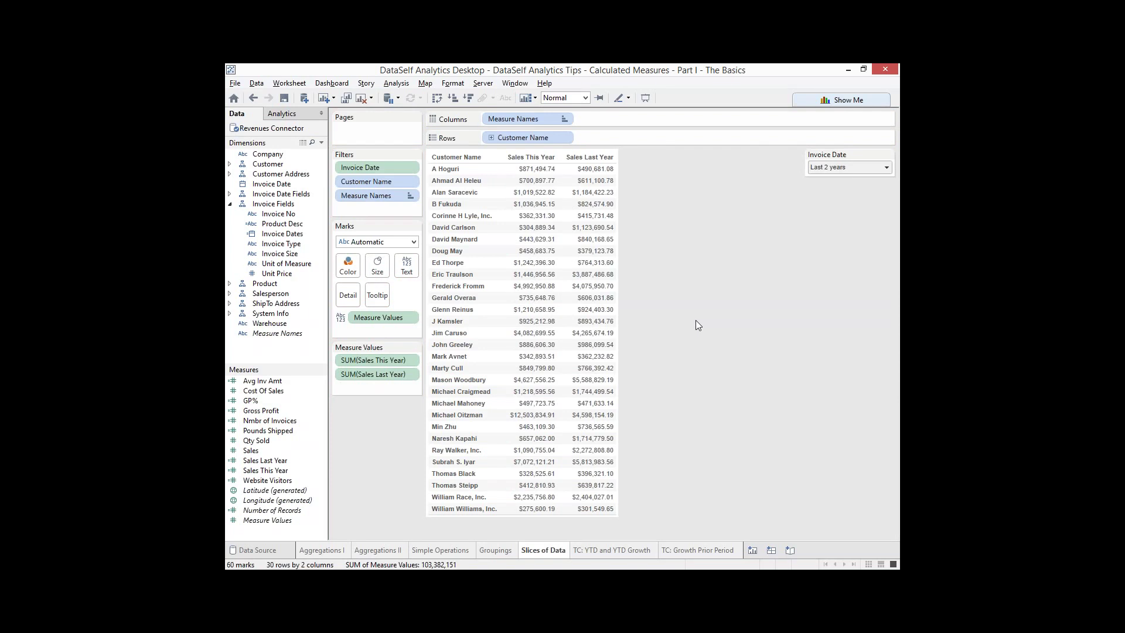
right_click(291, 536)
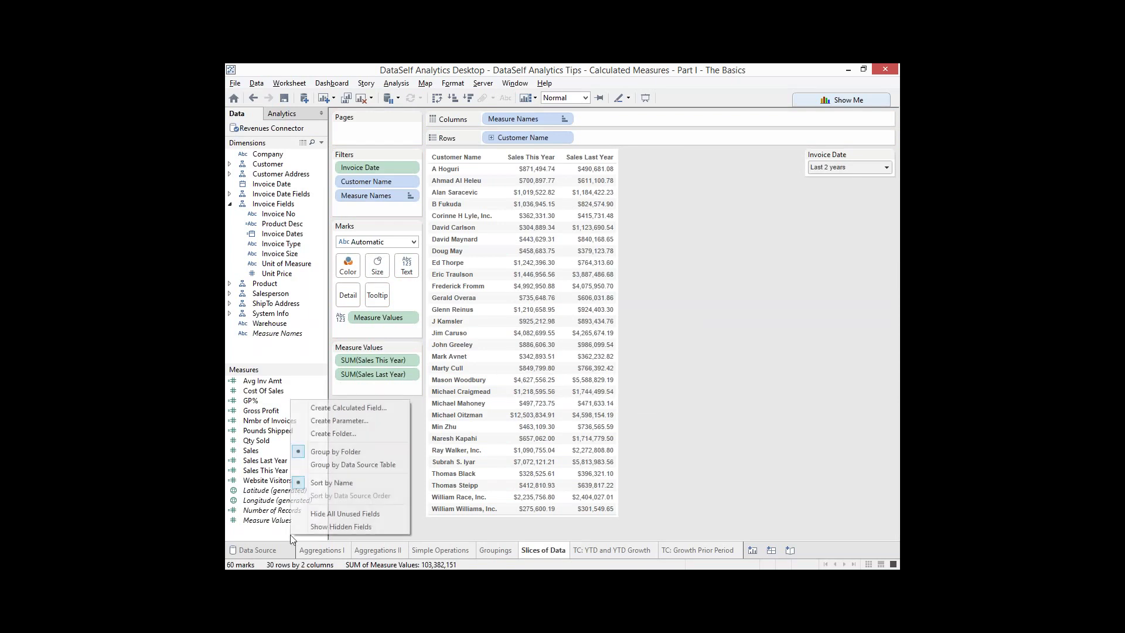
left_click(266, 470)
right_click(266, 470)
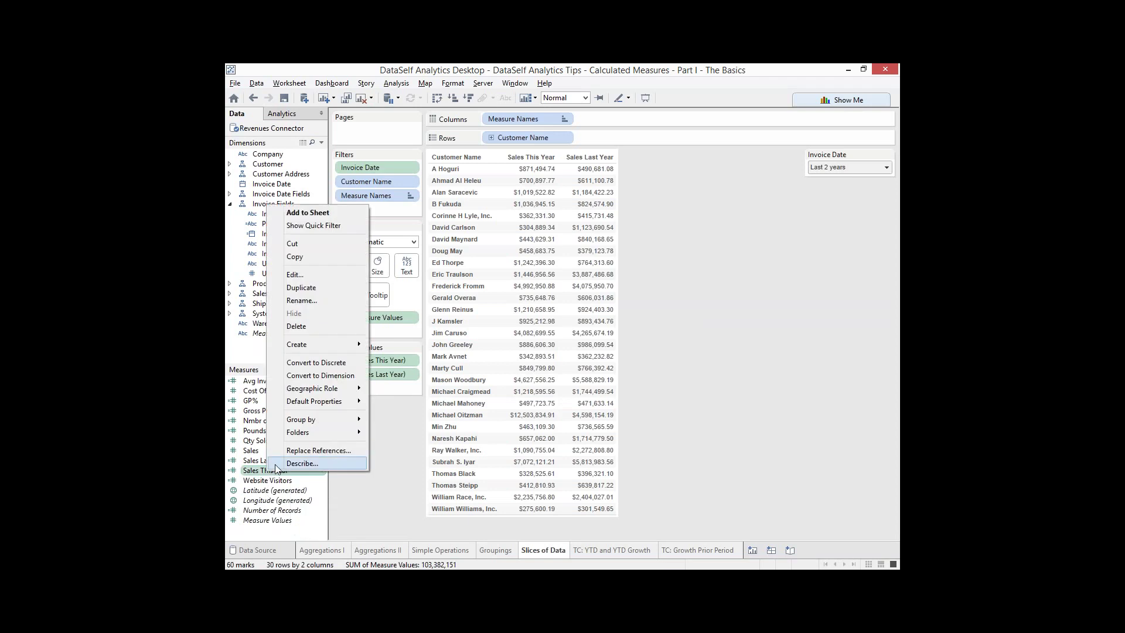
left_click(318, 290)
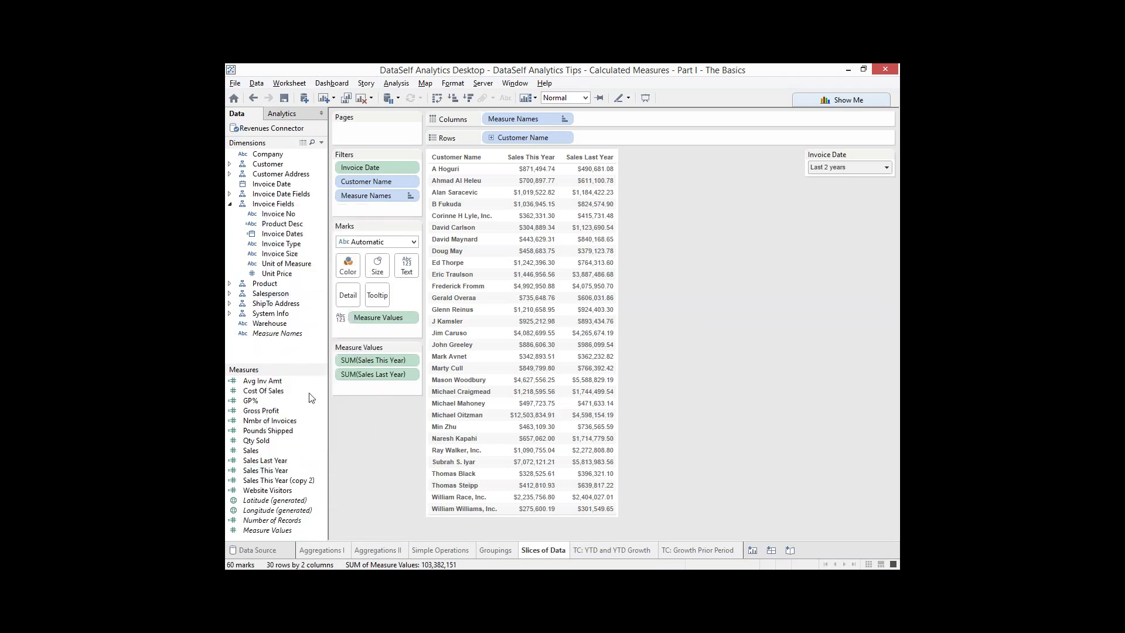
Replace the new copy's formula with [Sales This Year]-[Sales Last Year]
right_click(307, 480)
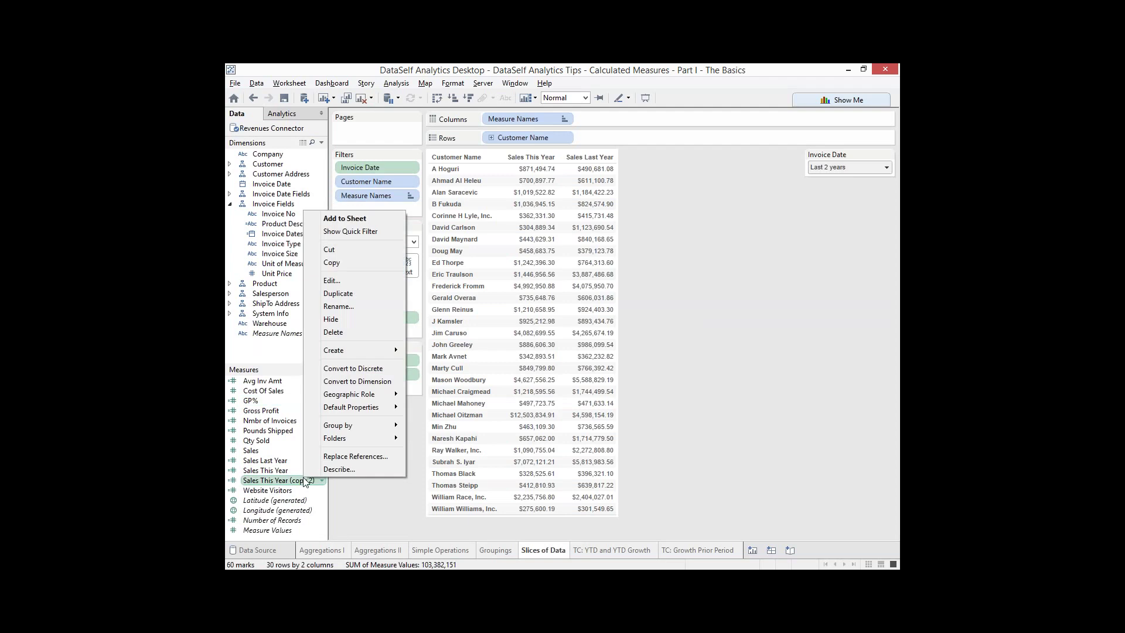
left_click(346, 286)
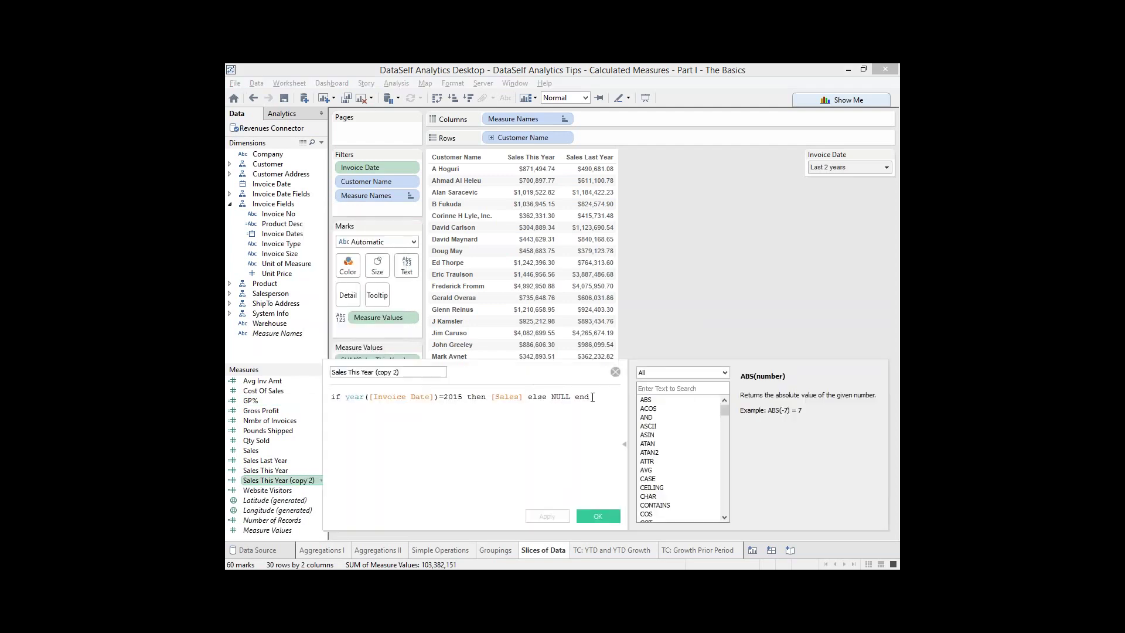
left_click_drag(591, 397, 331, 397)
key("Delete")
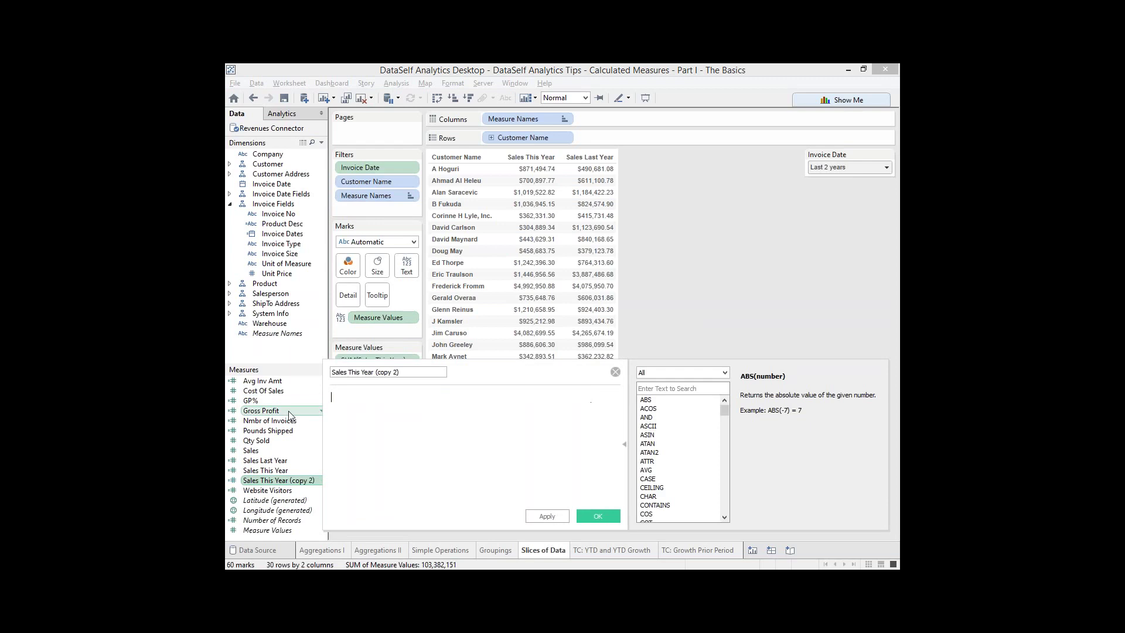
left_click(273, 464)
left_click_drag(272, 467, 352, 414)
type("-")
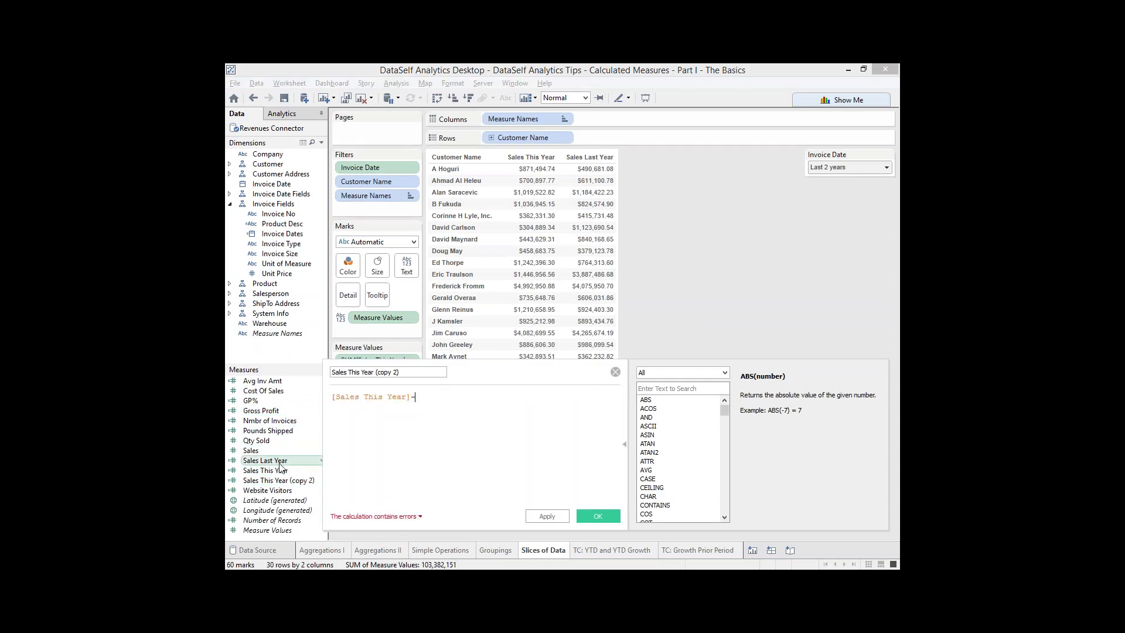
left_click_drag(270, 460, 448, 405)
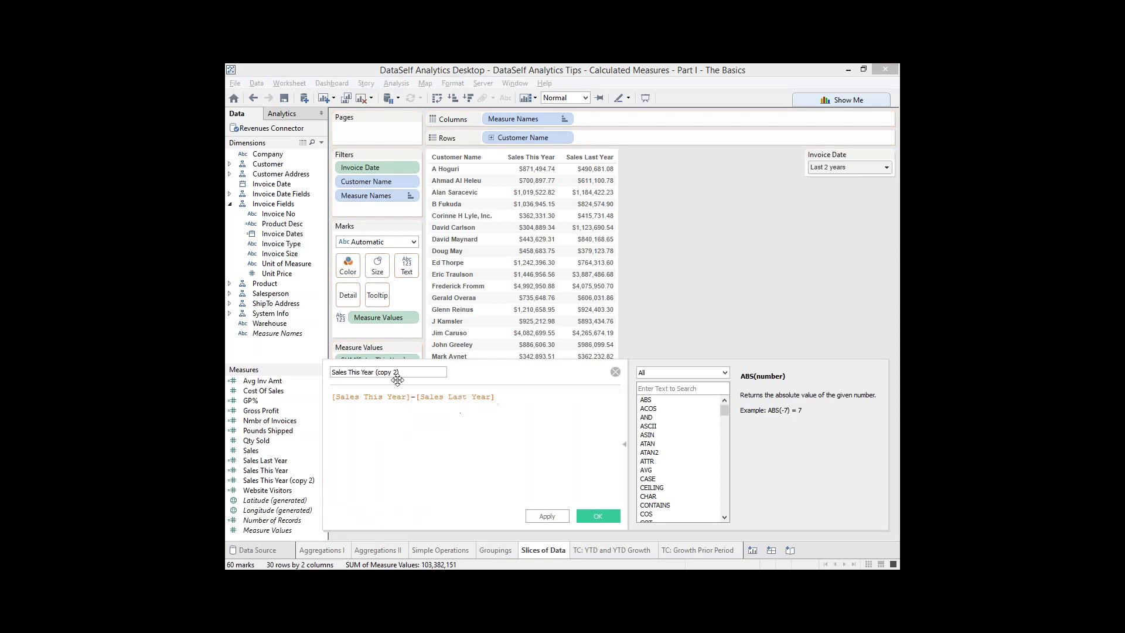
Save the difference measure as This - Last Year and add it to the customer table after Sales Last Year
left_click_drag(403, 375, 334, 375)
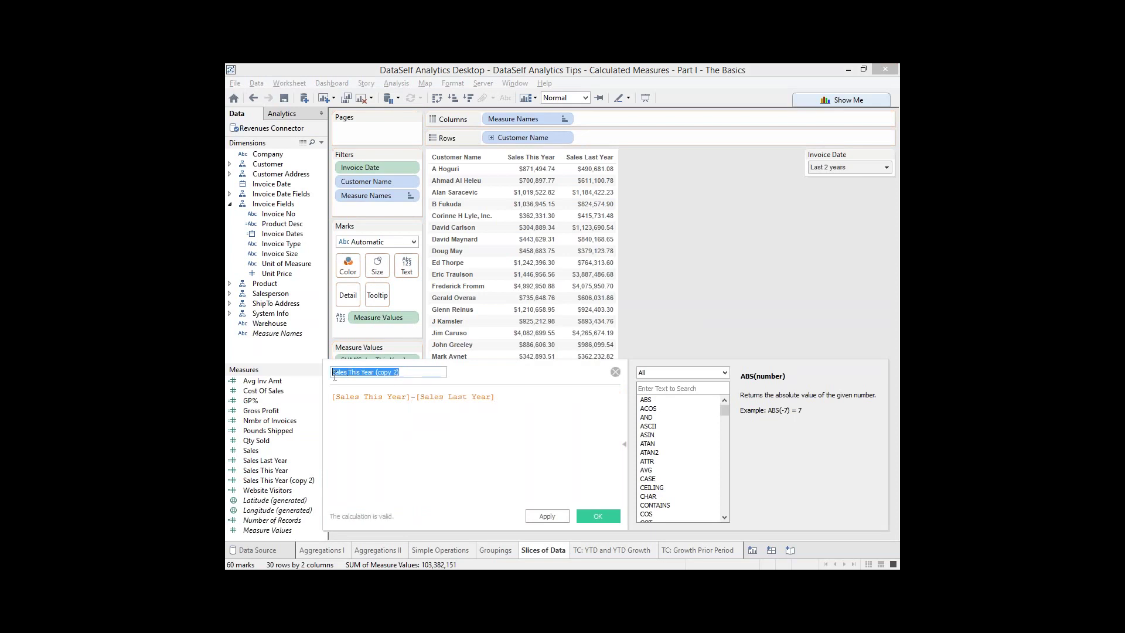
type("G")
key("BackSpace")
type("This - La")
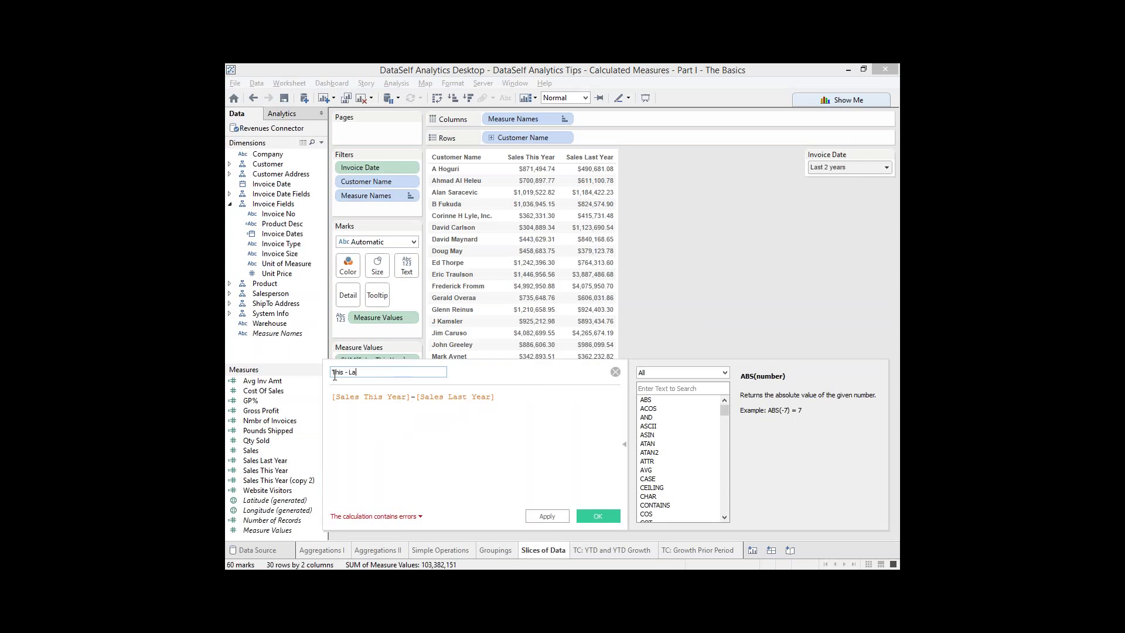
type("st Year")
left_click(609, 515)
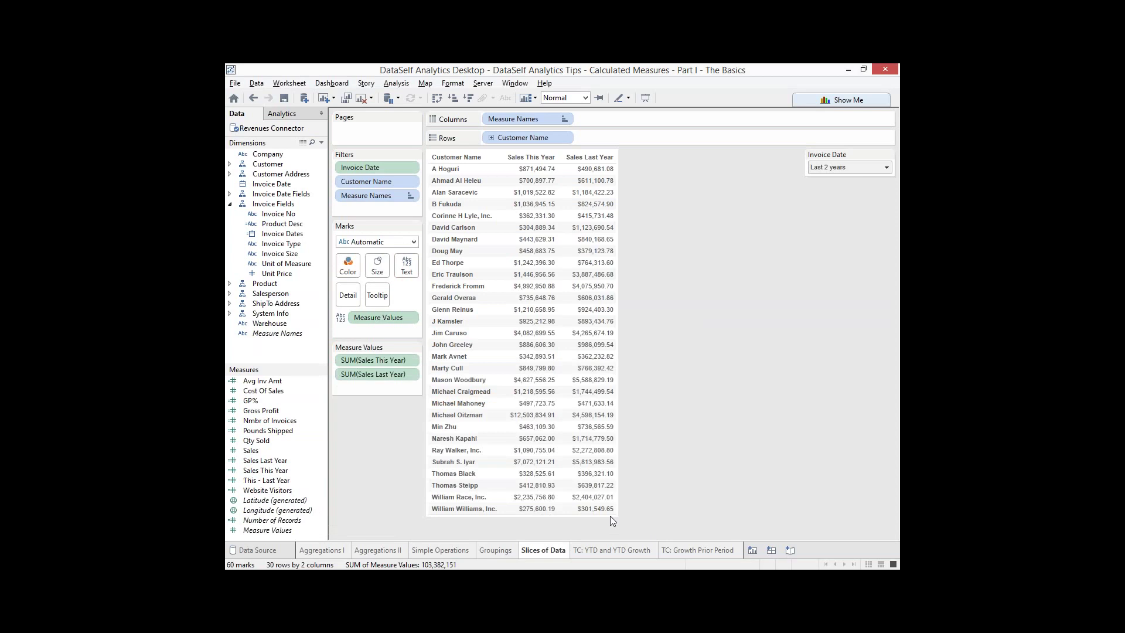
left_click_drag(267, 483, 357, 386)
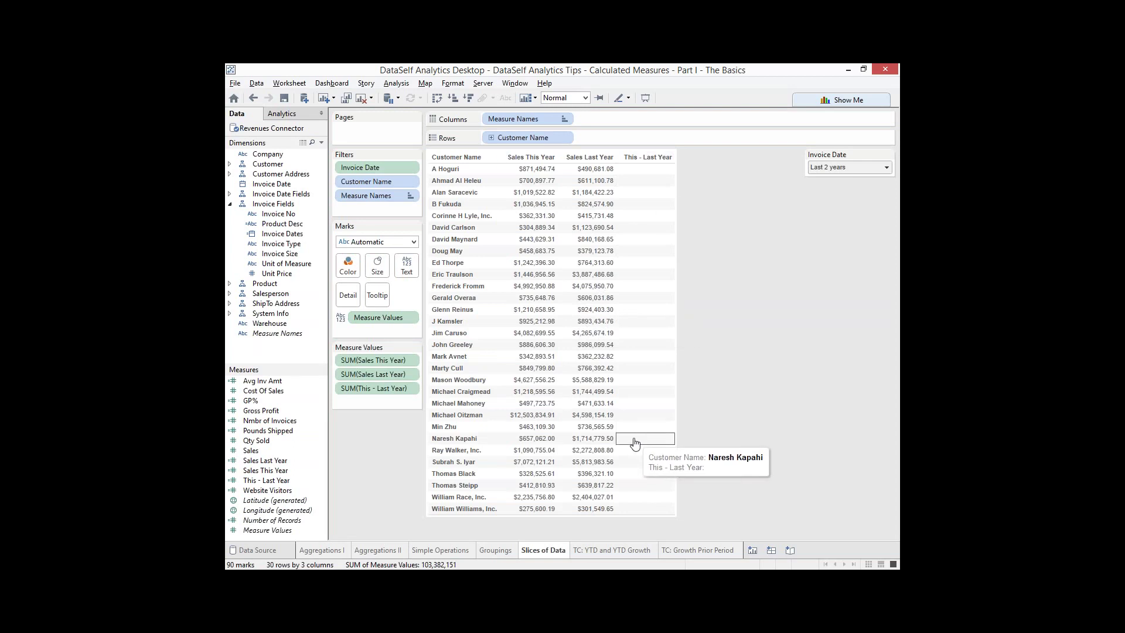
Wrap both fields of the This - Last Year formula in ZN, giving zn([Sales This Year])-zn([Sales Last Year]), and save it
right_click(324, 478)
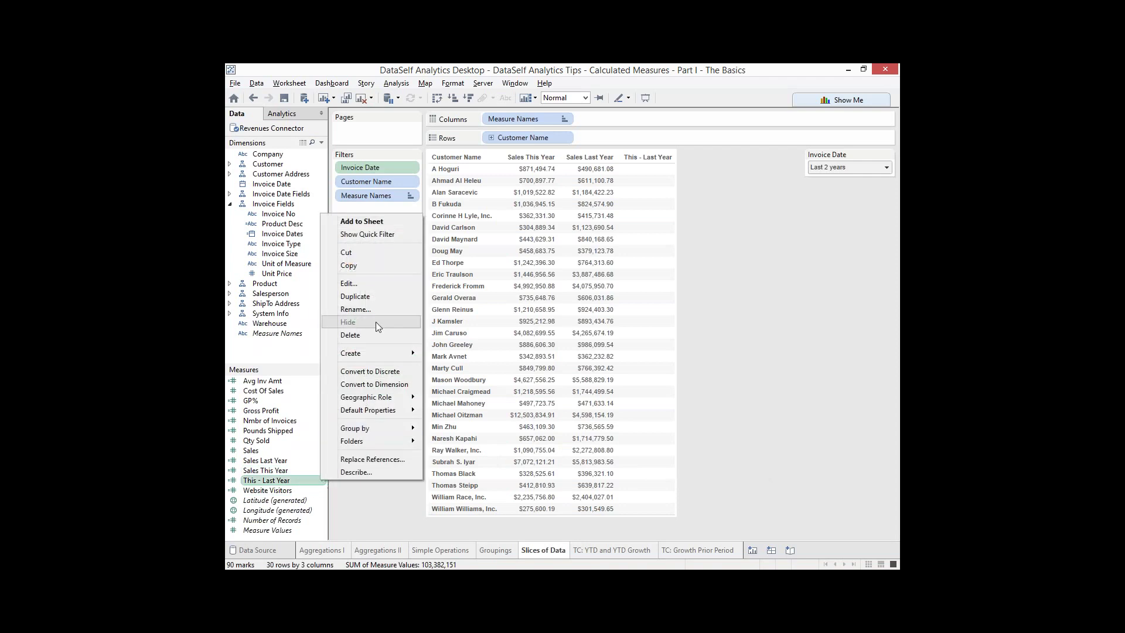
left_click(374, 286)
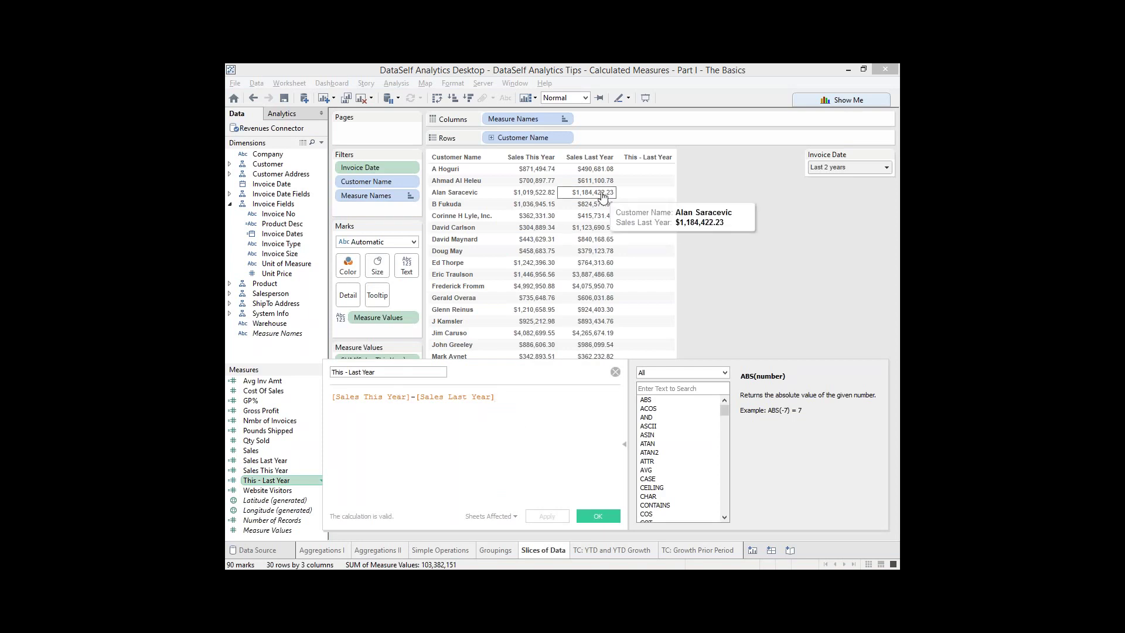
mouse_move(556, 179)
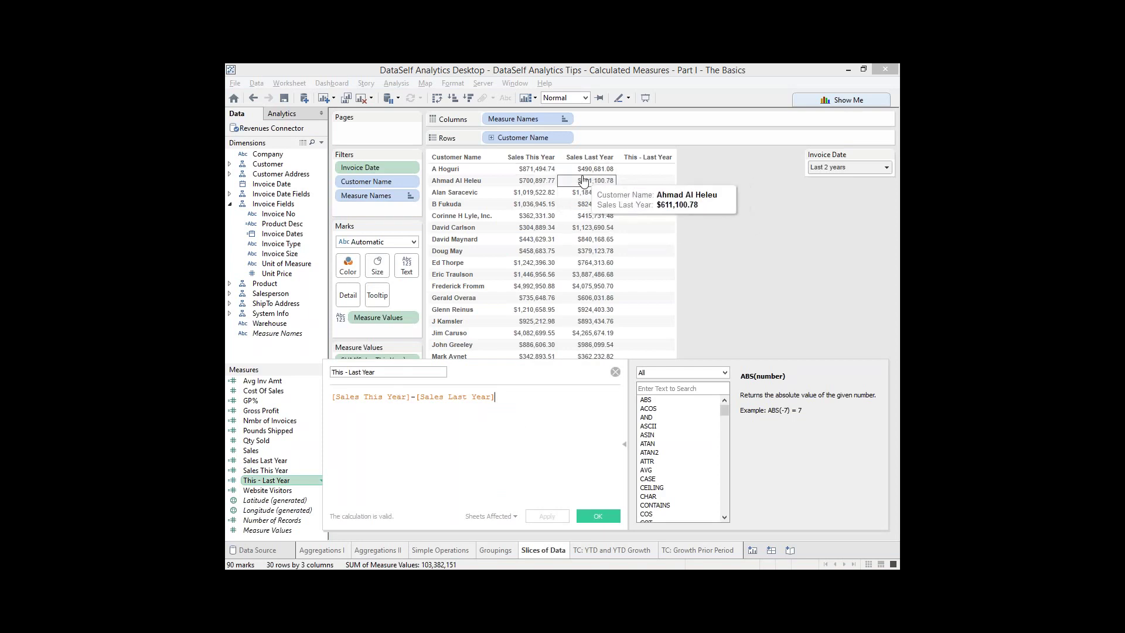
mouse_move(634, 176)
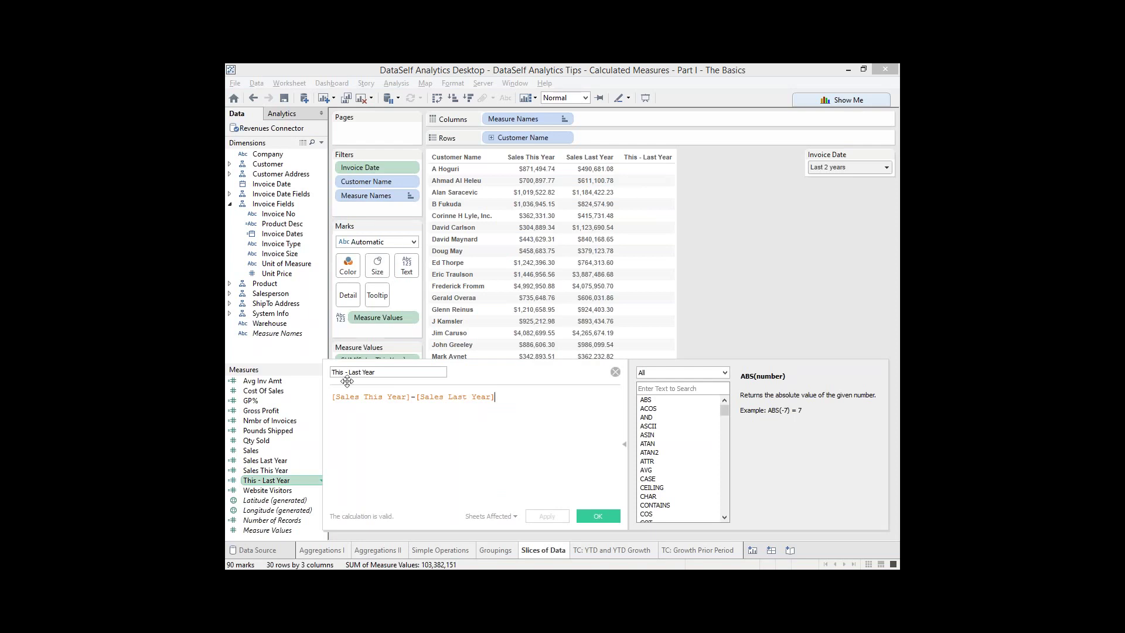
left_click(332, 398)
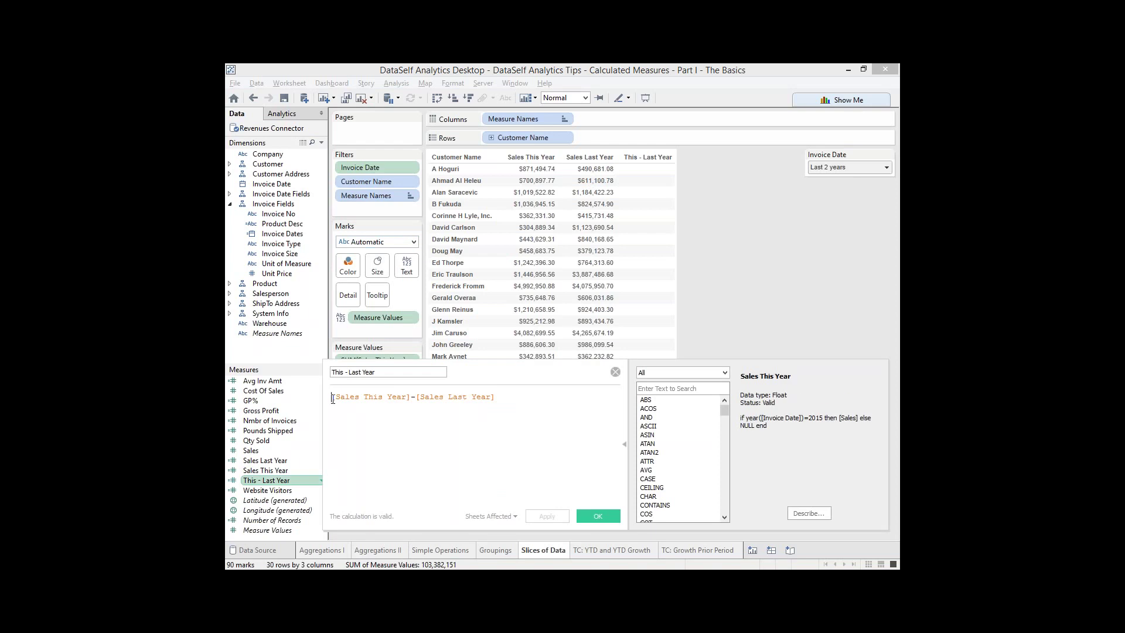
type("zn(")
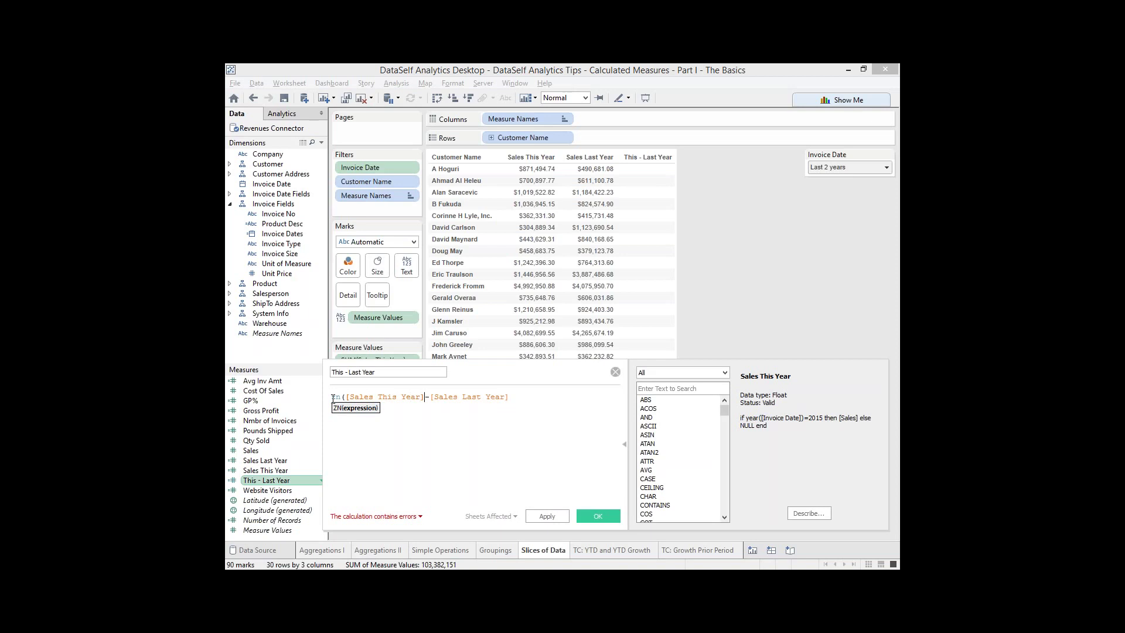
type(")")
key("Right")
type("zn(")
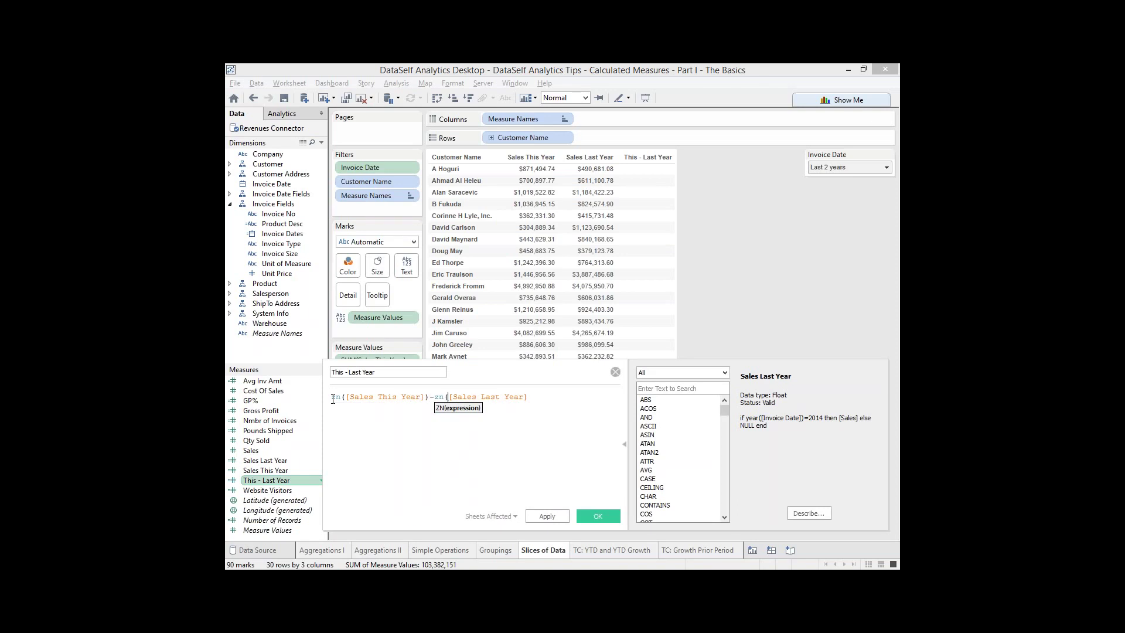
type(")")
left_click(437, 398)
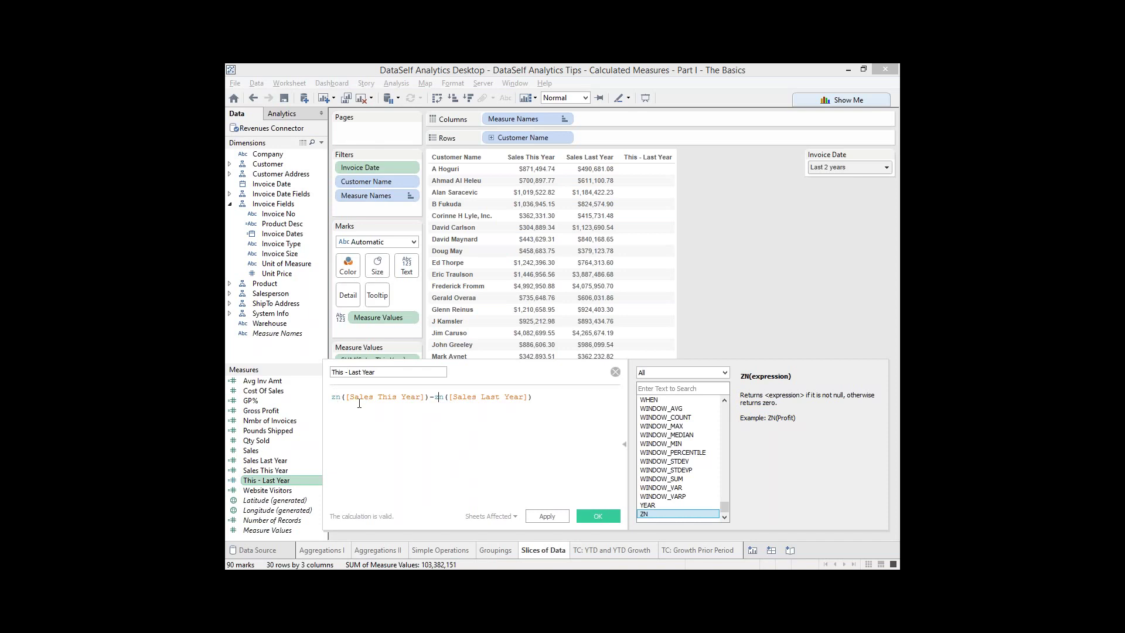
left_click(553, 518)
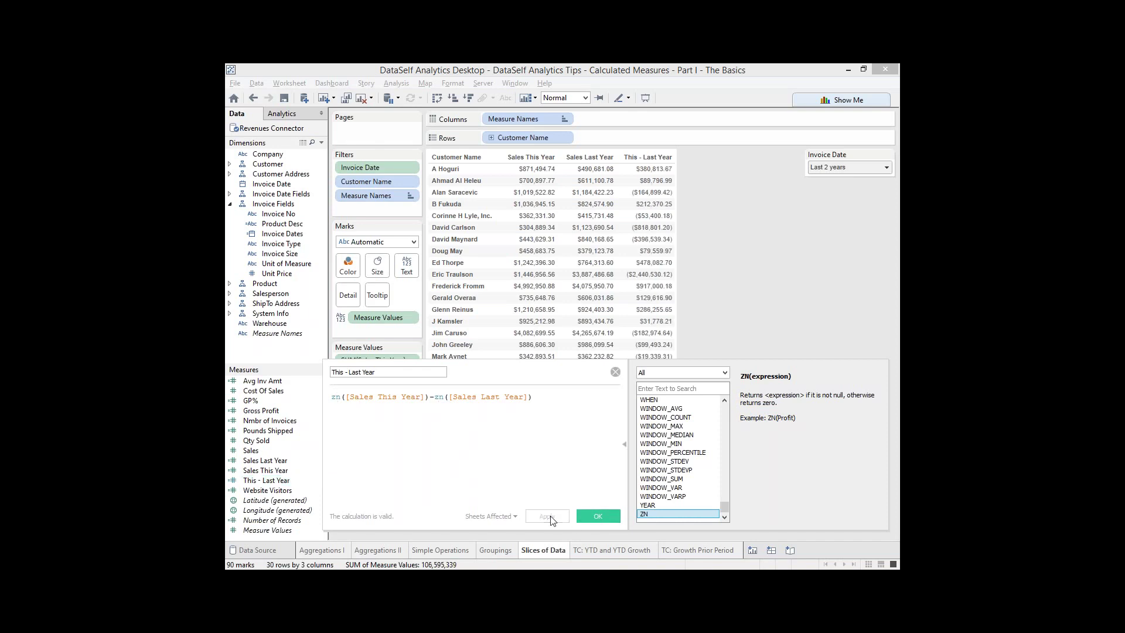
left_click(583, 515)
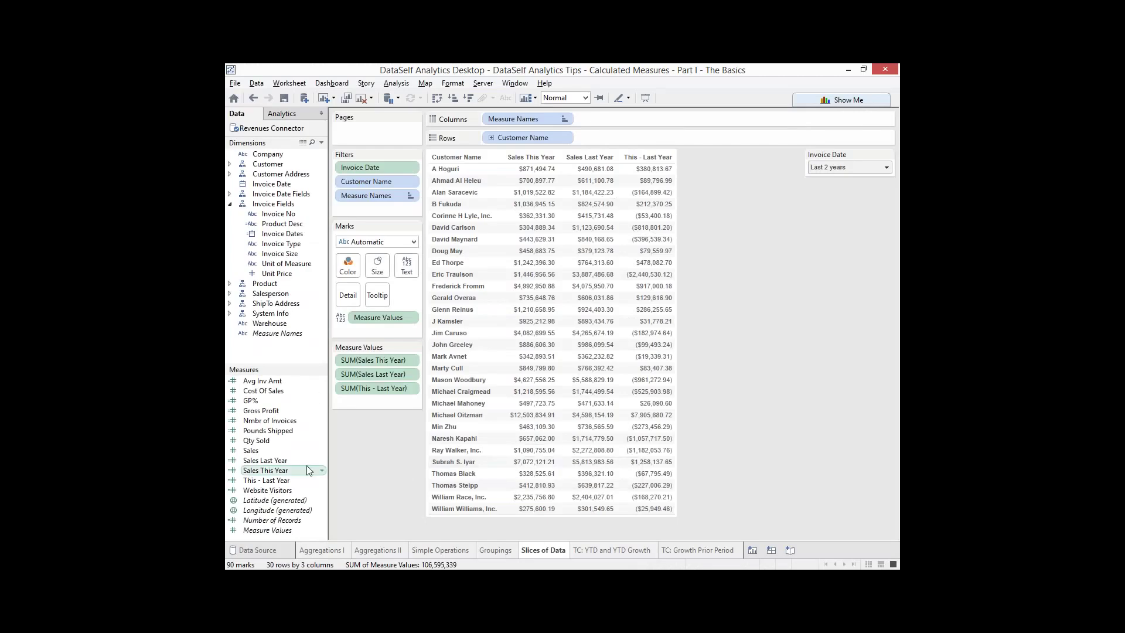
In the Sales Last Year formula, replace the fixed year with year(today())-1 and save the measure
left_click(321, 462)
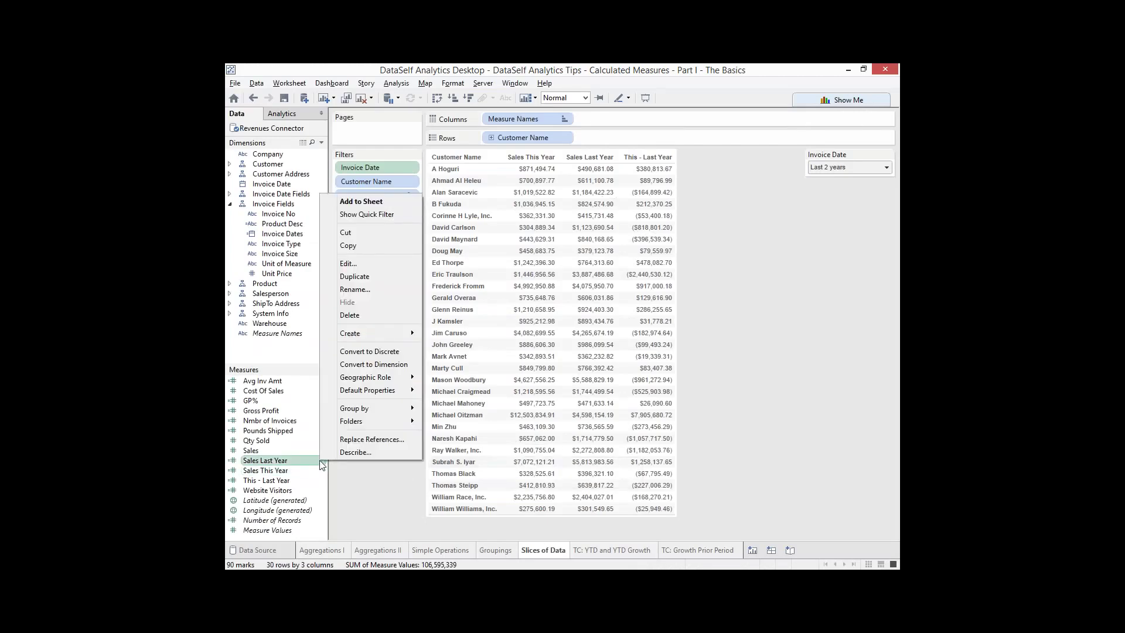
left_click(365, 262)
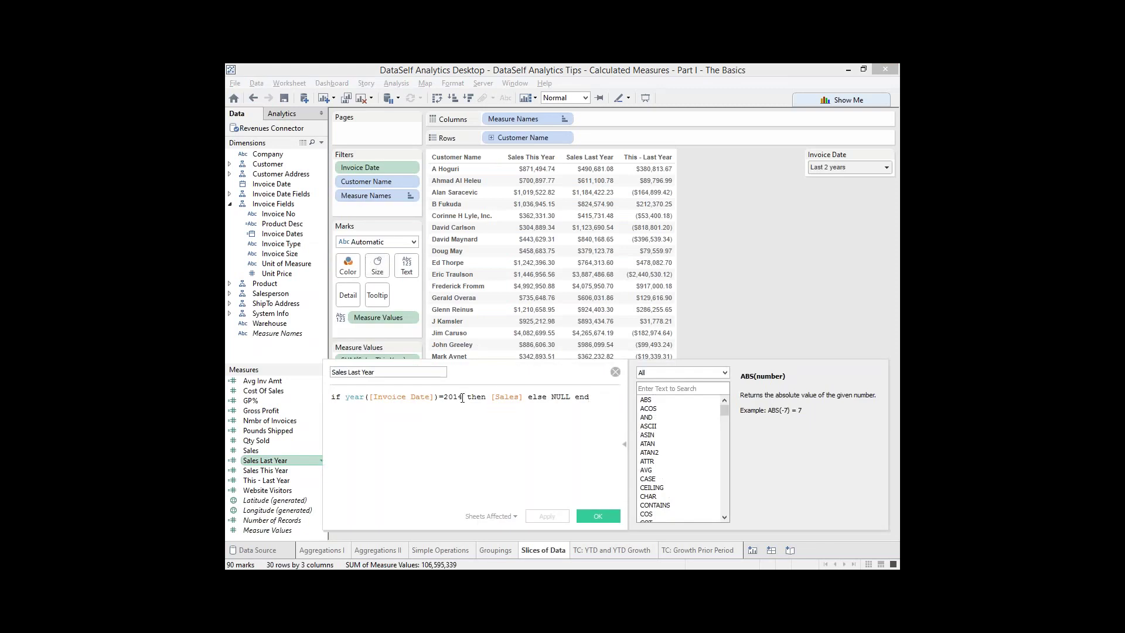
left_click_drag(462, 398, 443, 398)
type("year")
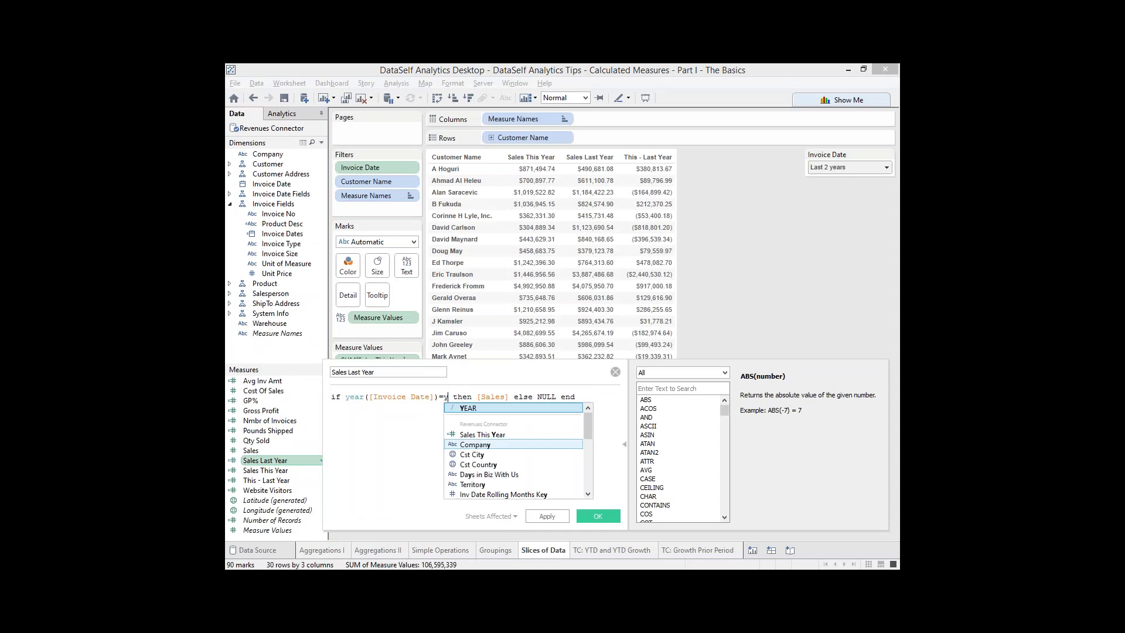
type("(today()")
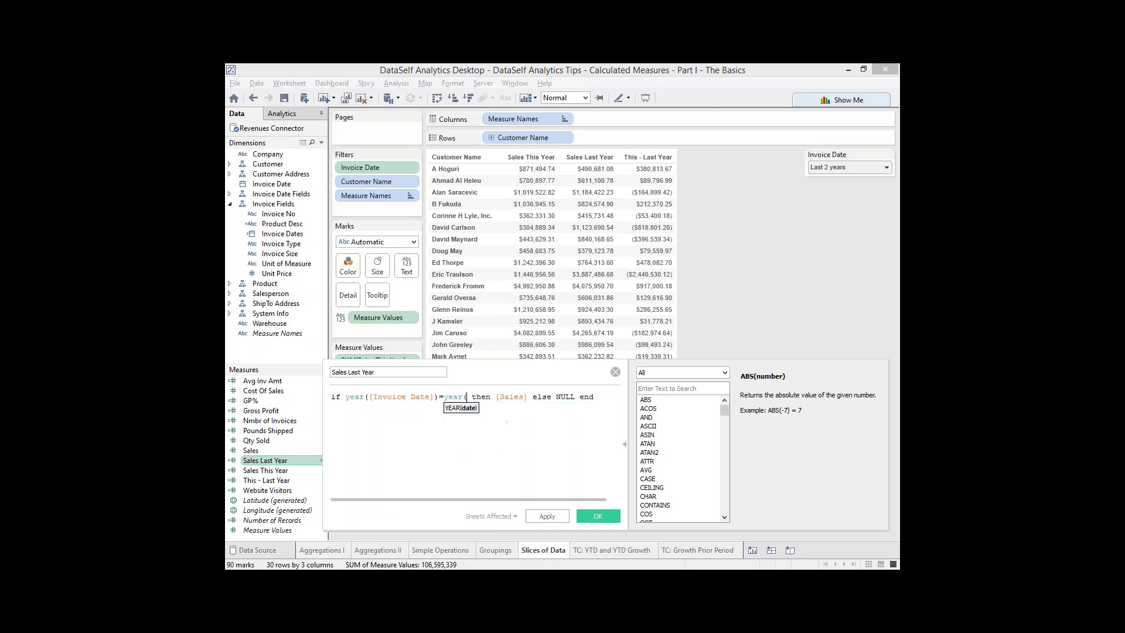
type(")")
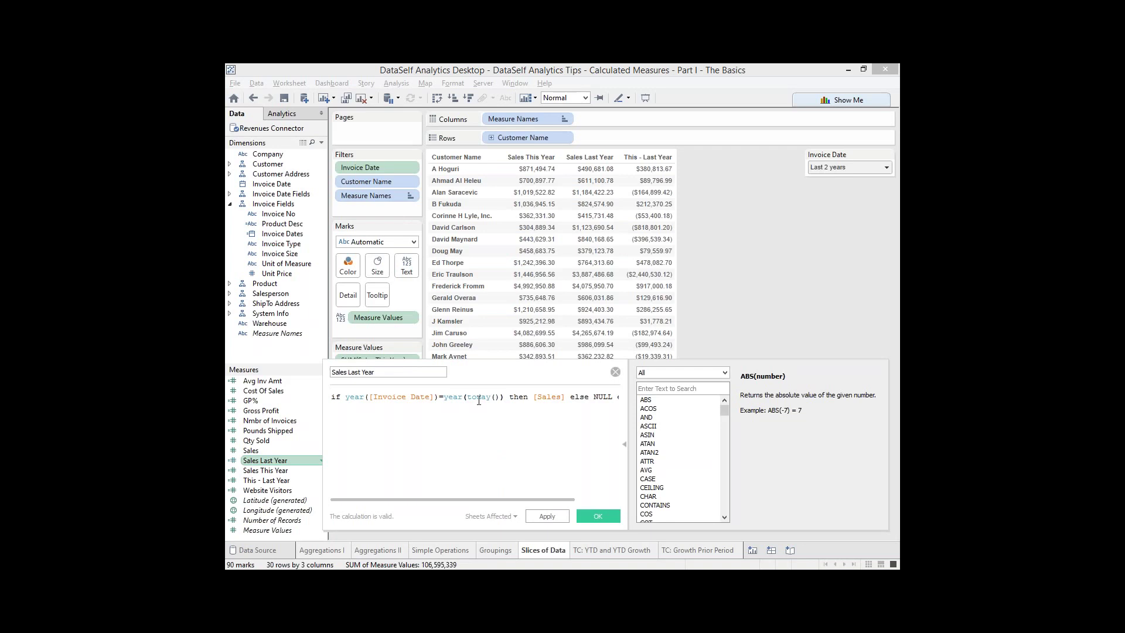
type("-1")
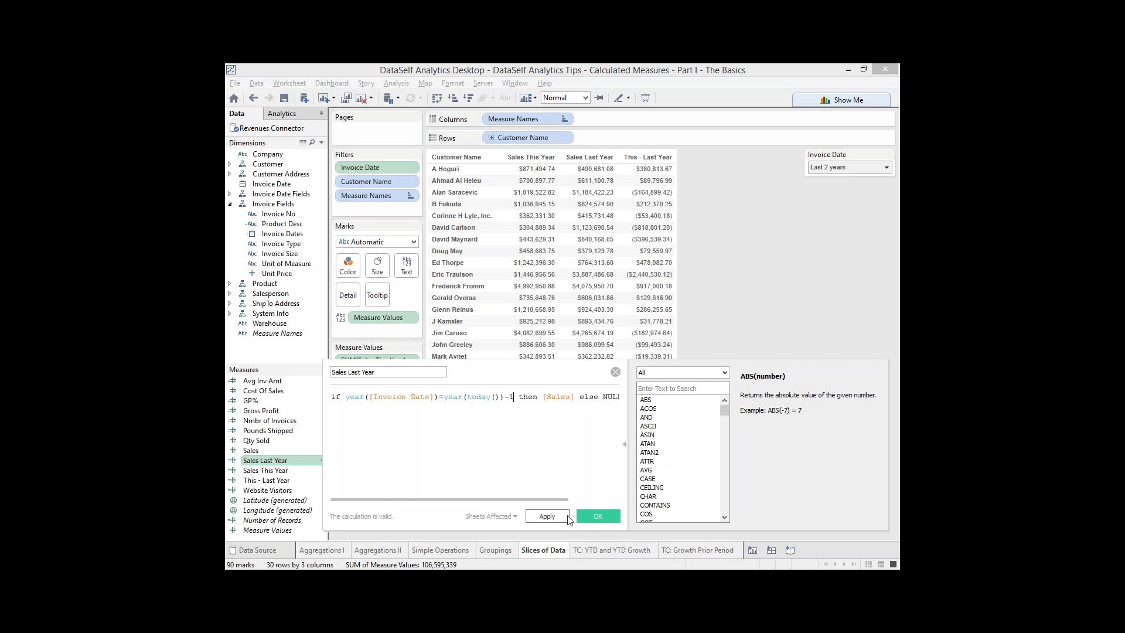
left_click(596, 516)
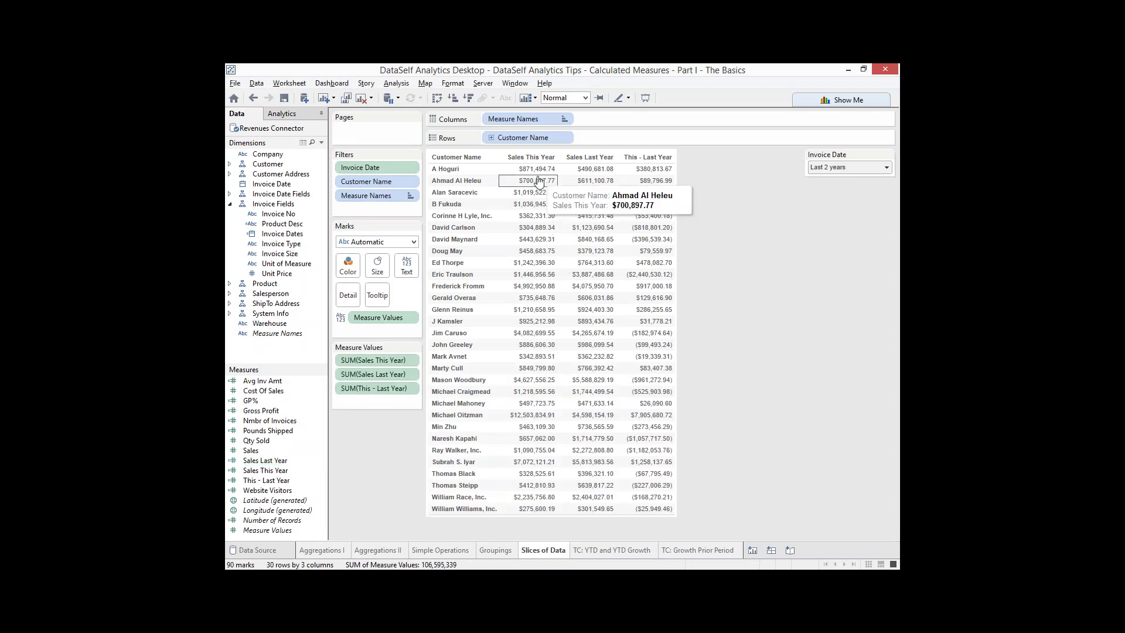
In the Sales This Year formula, replace the fixed year with year(today()) and save the measure
right_click(312, 470)
left_click(348, 272)
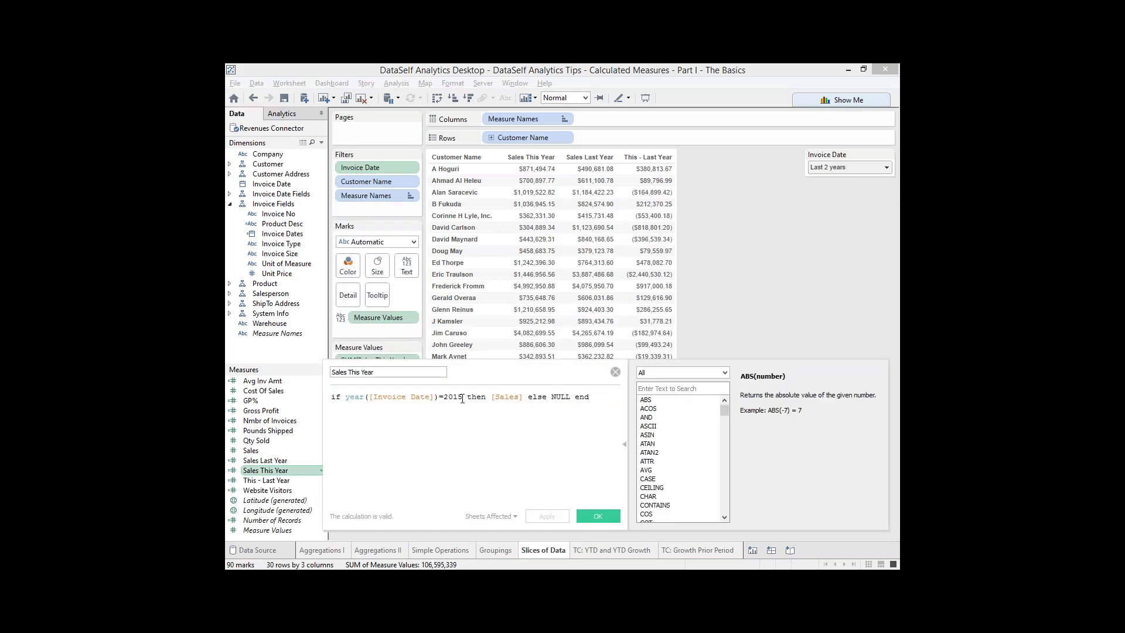
key("BackSpace")
key("BackSpace")
key("BackSpace")
key("BackSpace")
type("year(today")
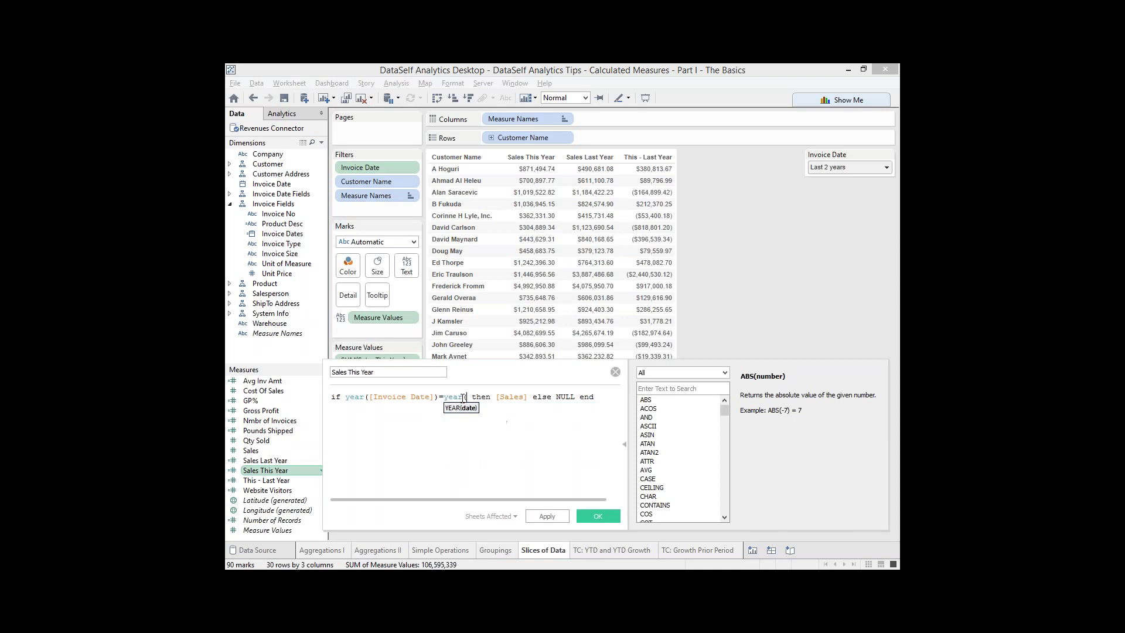
type("())")
left_click(598, 516)
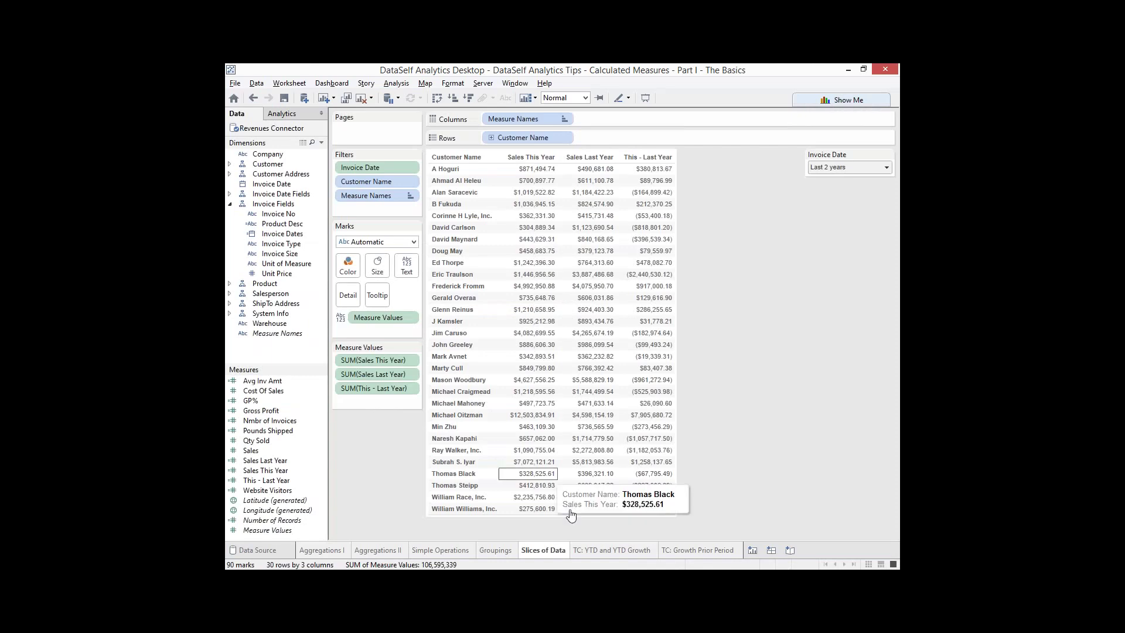
On the TC: YTD and YTD Growth sheet, apply the YTD Total quick table calculation to Sales
left_click(604, 553)
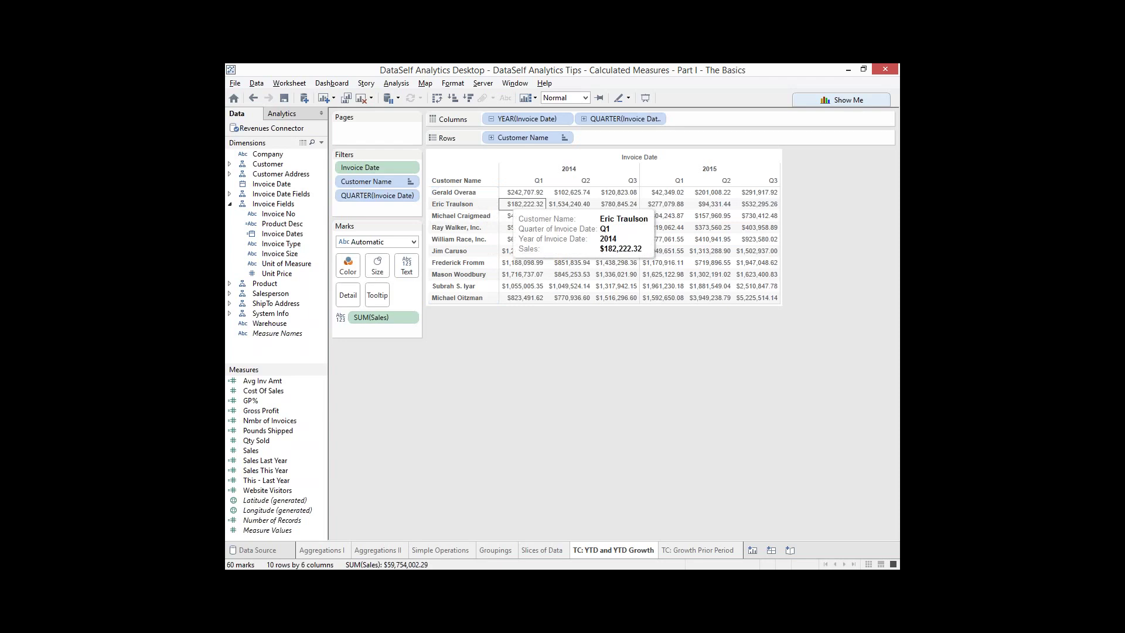
mouse_move(584, 196)
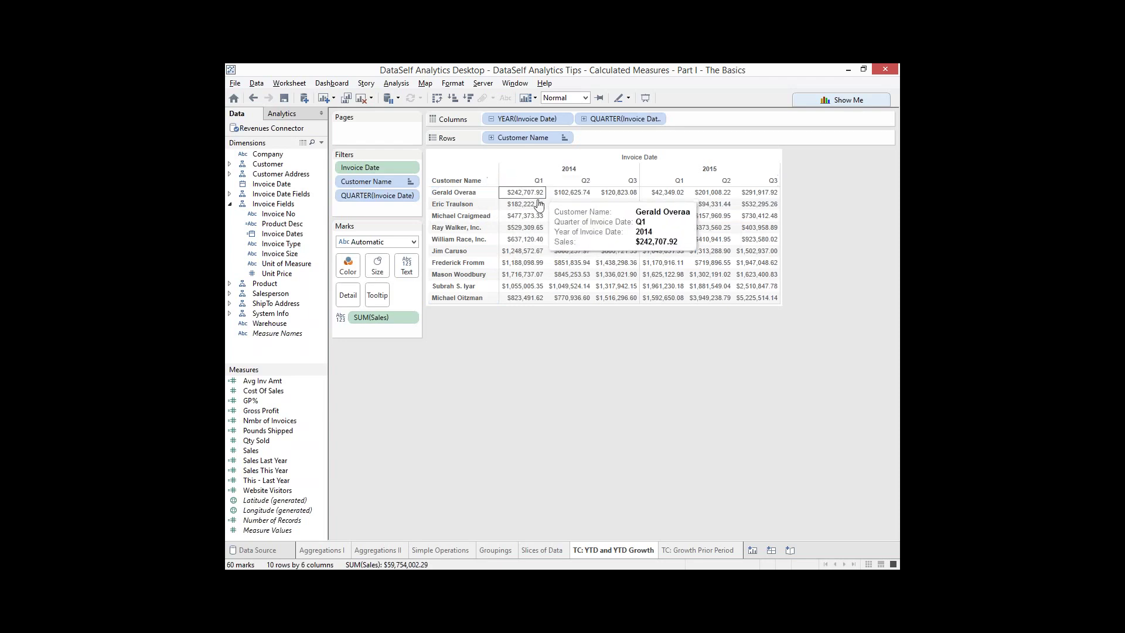
mouse_move(539, 205)
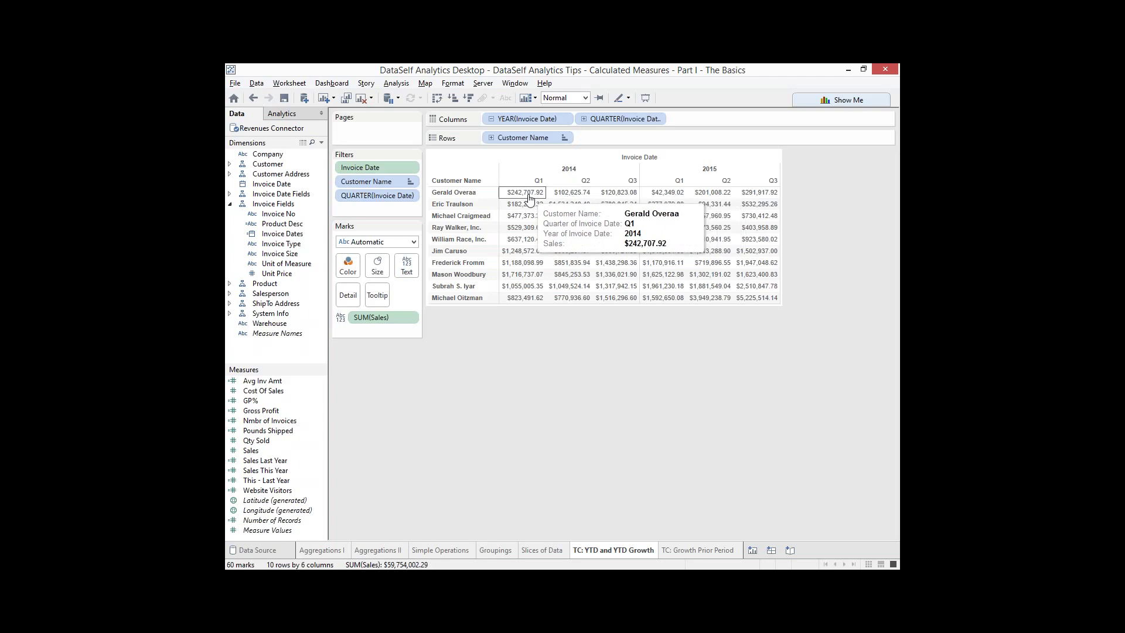
mouse_move(618, 197)
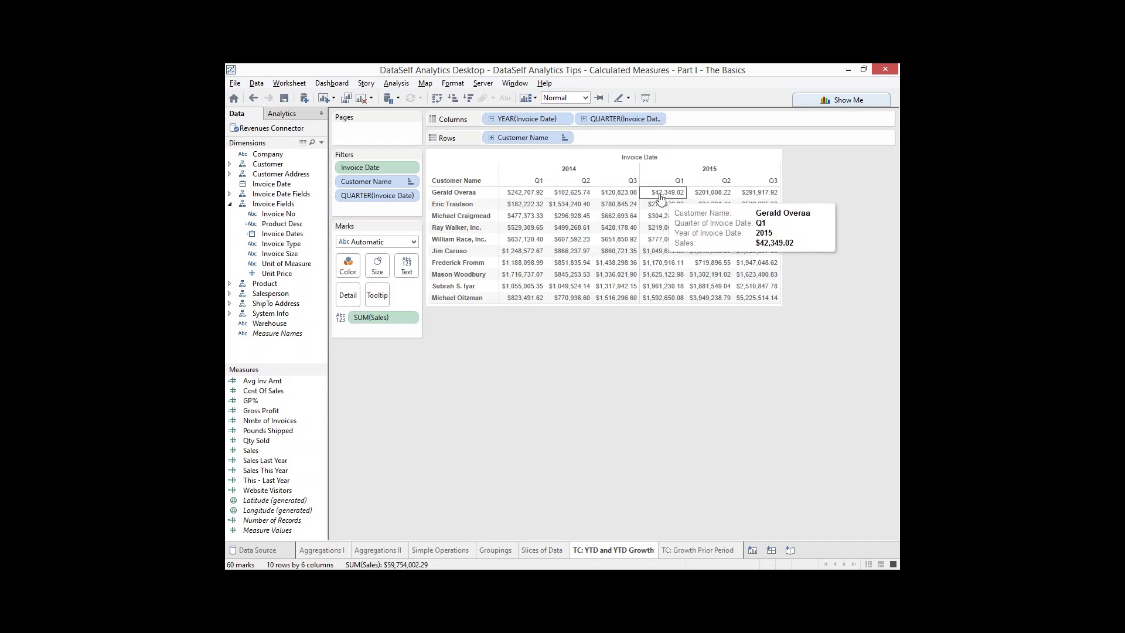
mouse_move(679, 197)
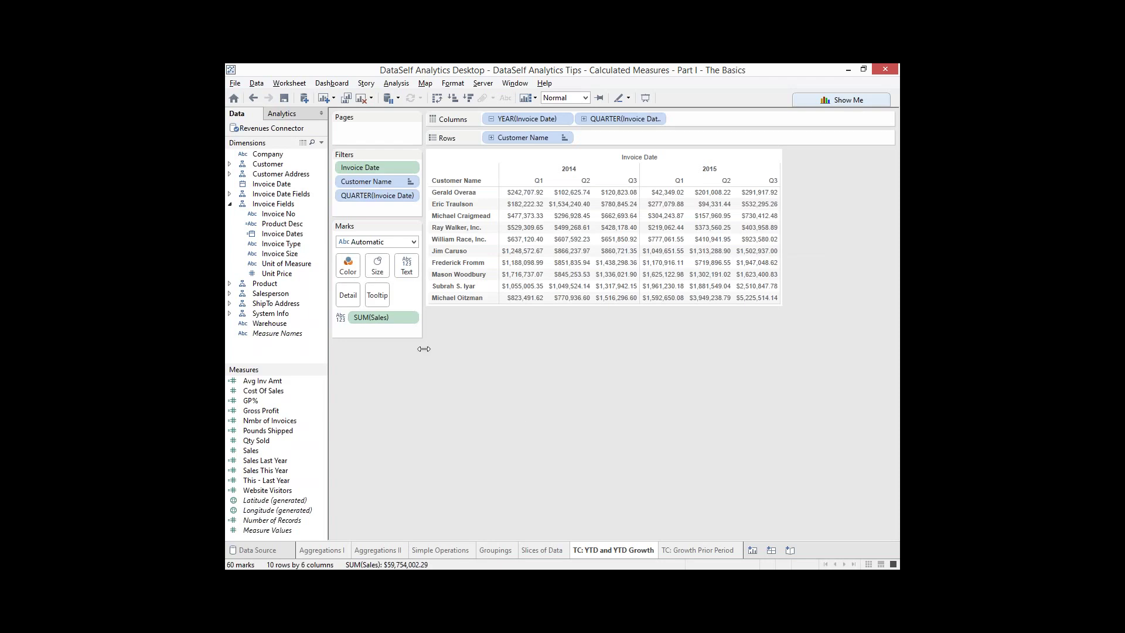
left_click(410, 318)
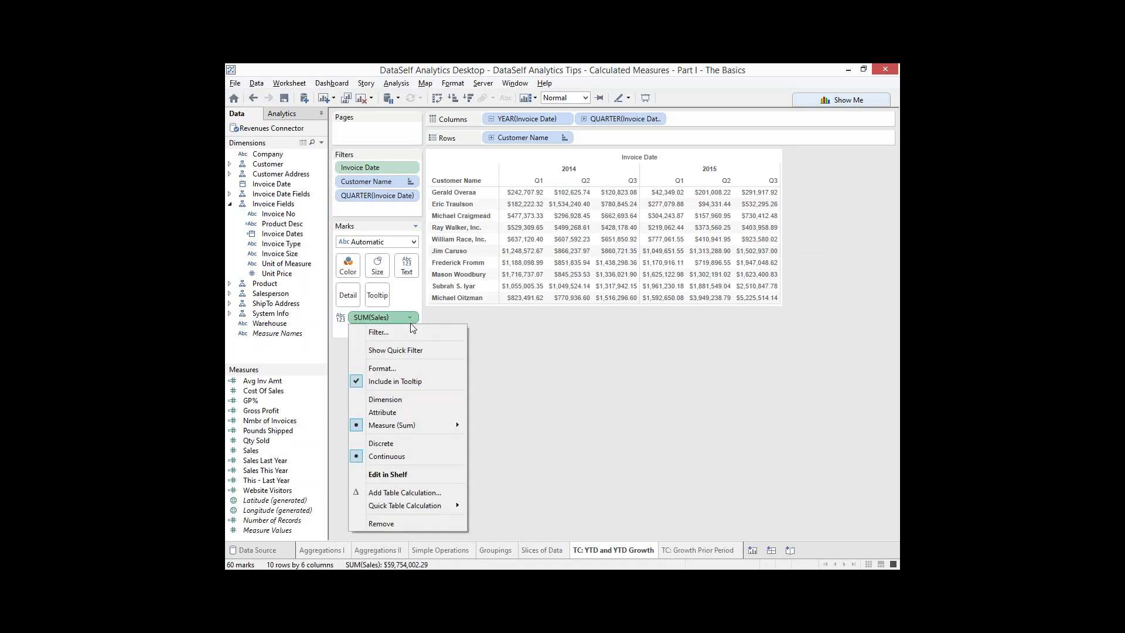
mouse_move(415, 507)
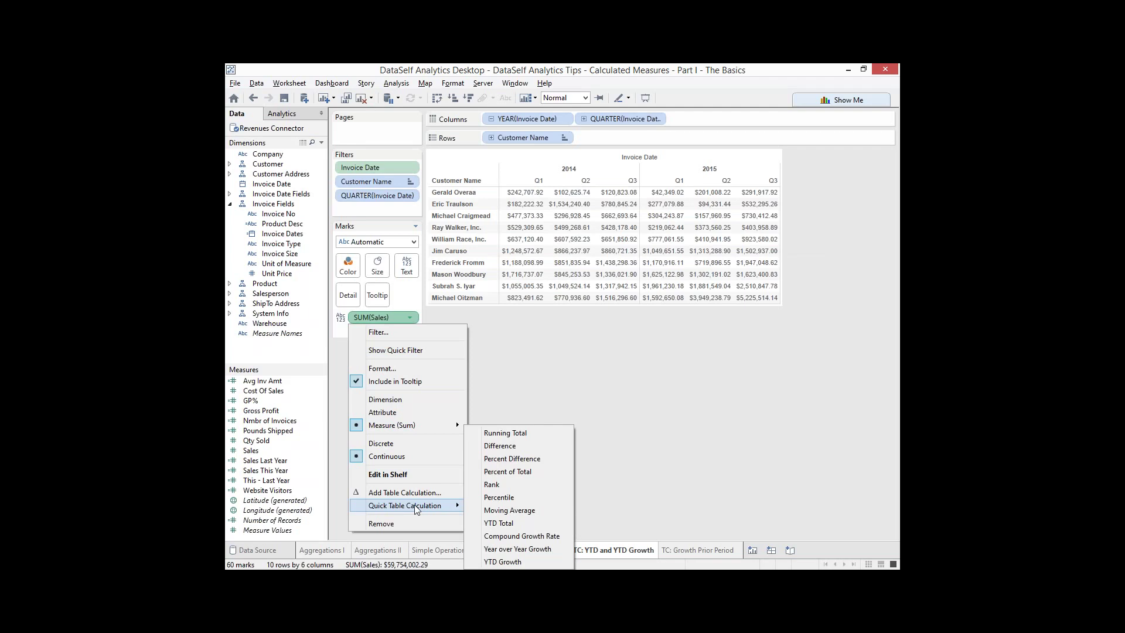
left_click(505, 524)
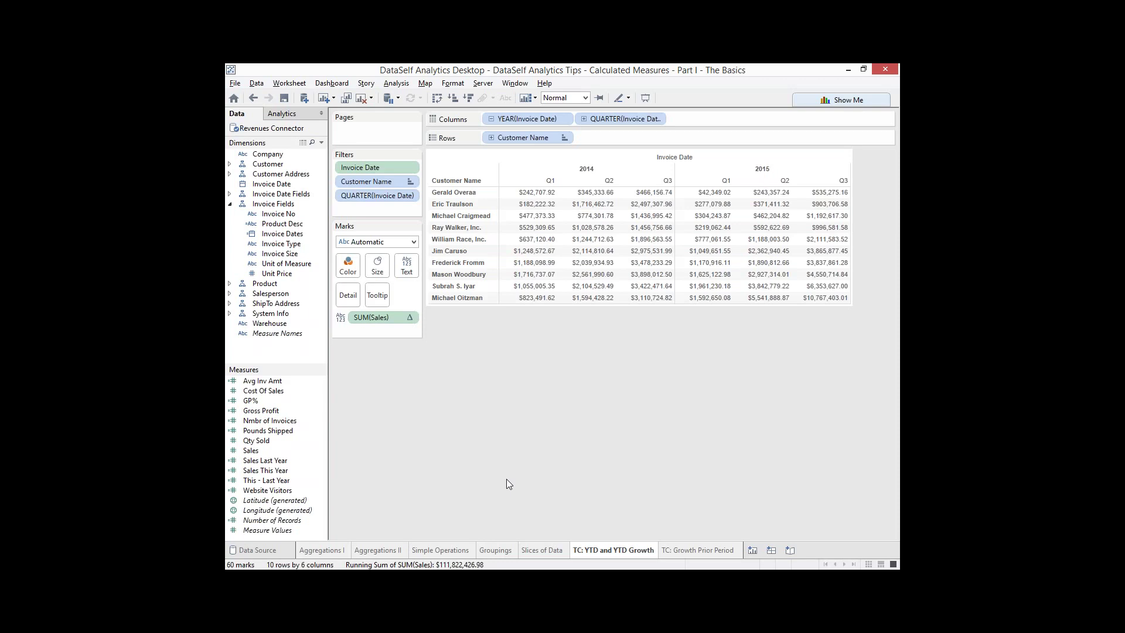
Add a second Sales measure to the table above the YTD total and apply the YTD Growth quick table calculation to it
left_click_drag(251, 449, 620, 259)
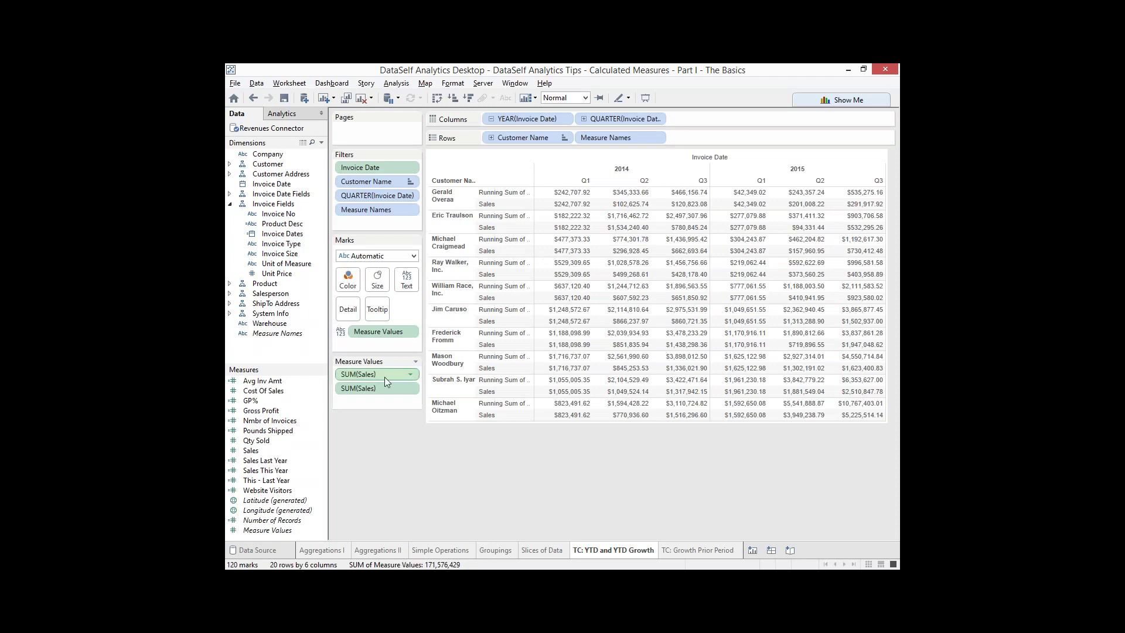
left_click_drag(384, 374, 332, 394)
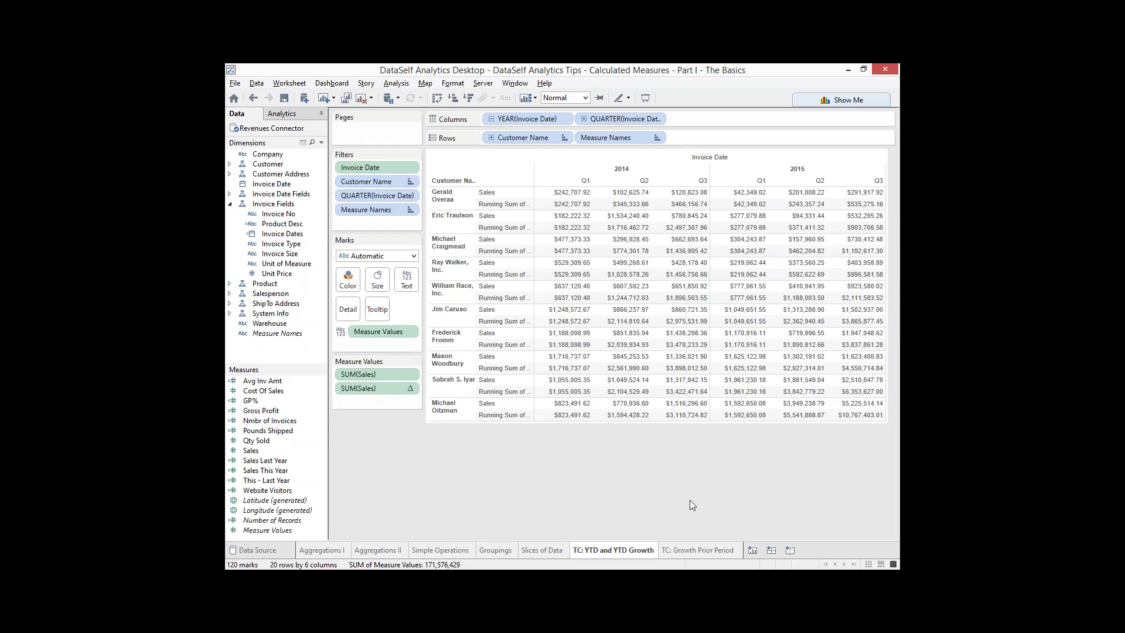
left_click(411, 374)
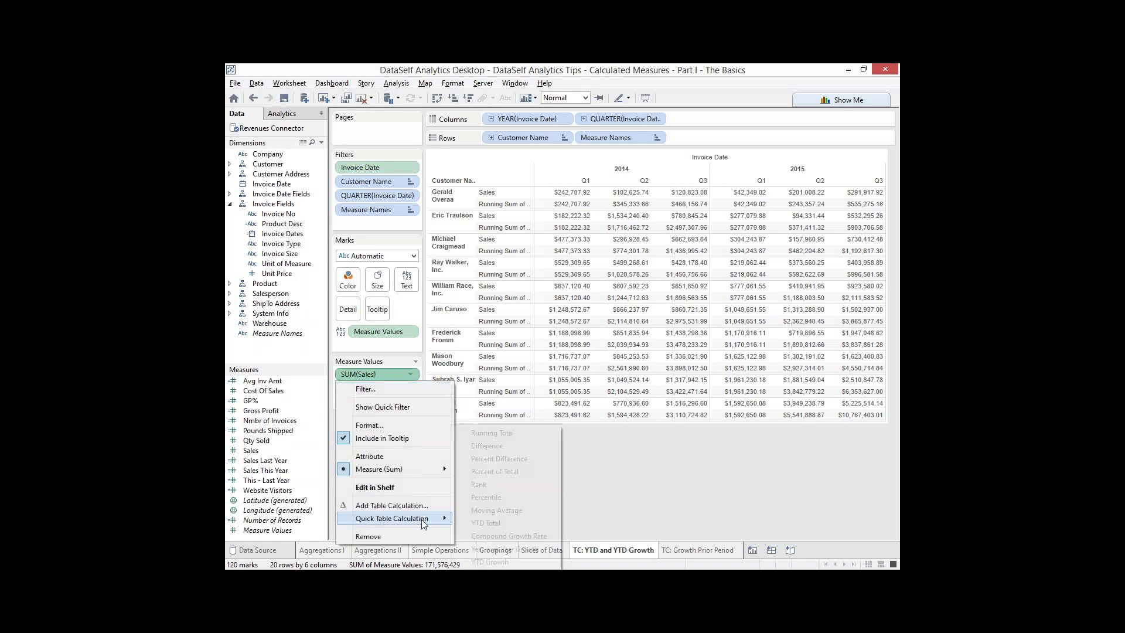
mouse_move(424, 520)
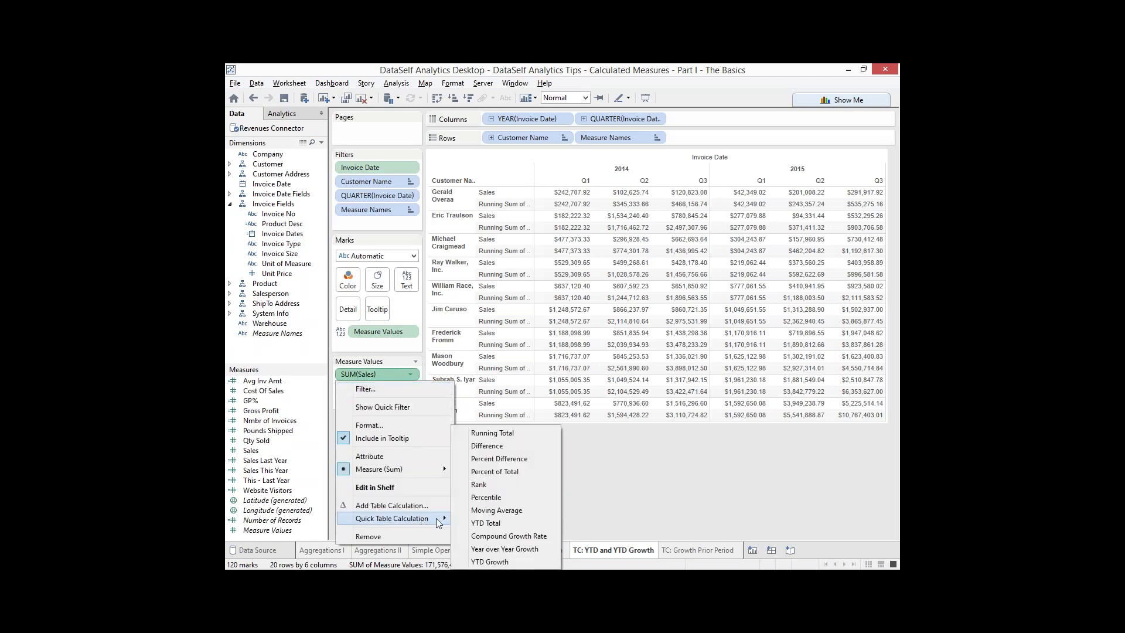
left_click(496, 561)
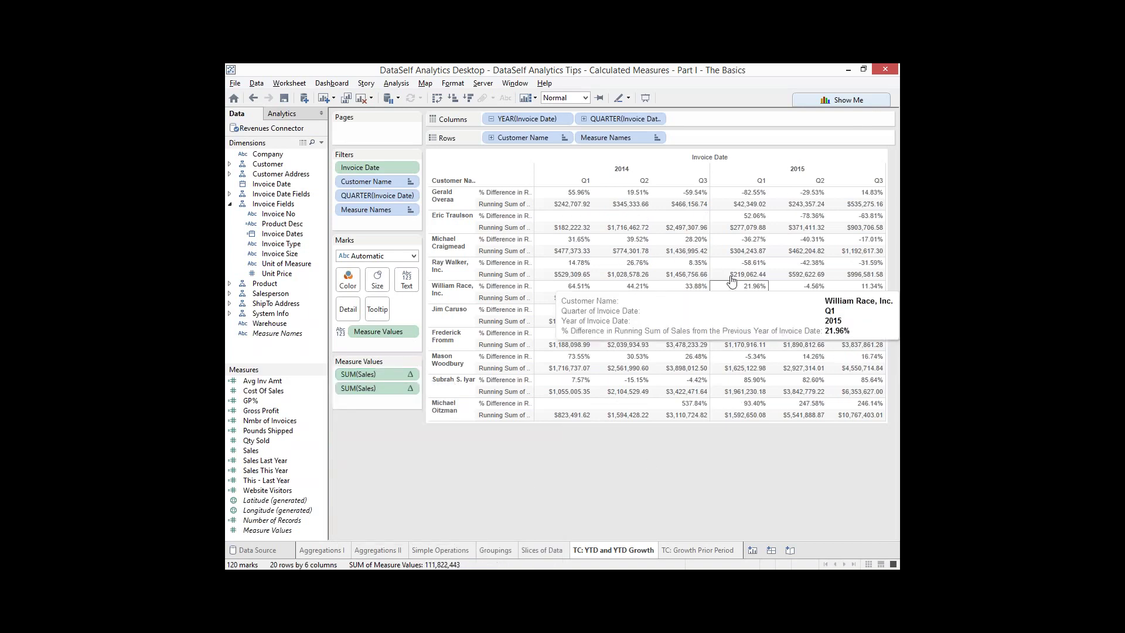
Examine the quarterly YTD growth values and check which quick table calculation the lower Sales measure uses
mouse_move(672, 208)
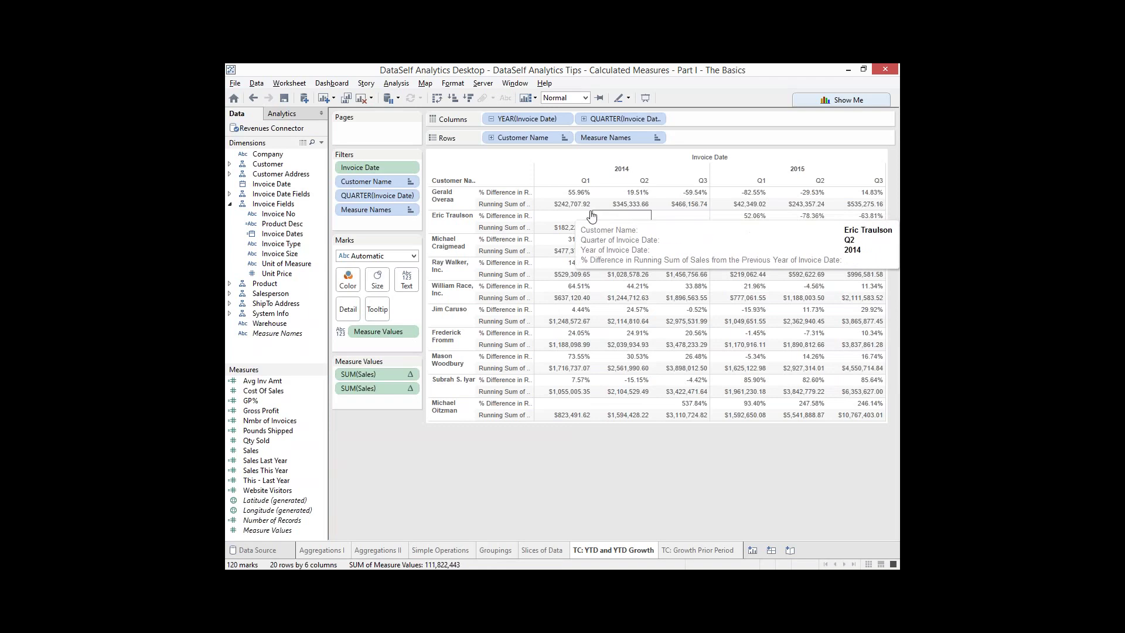
mouse_move(755, 198)
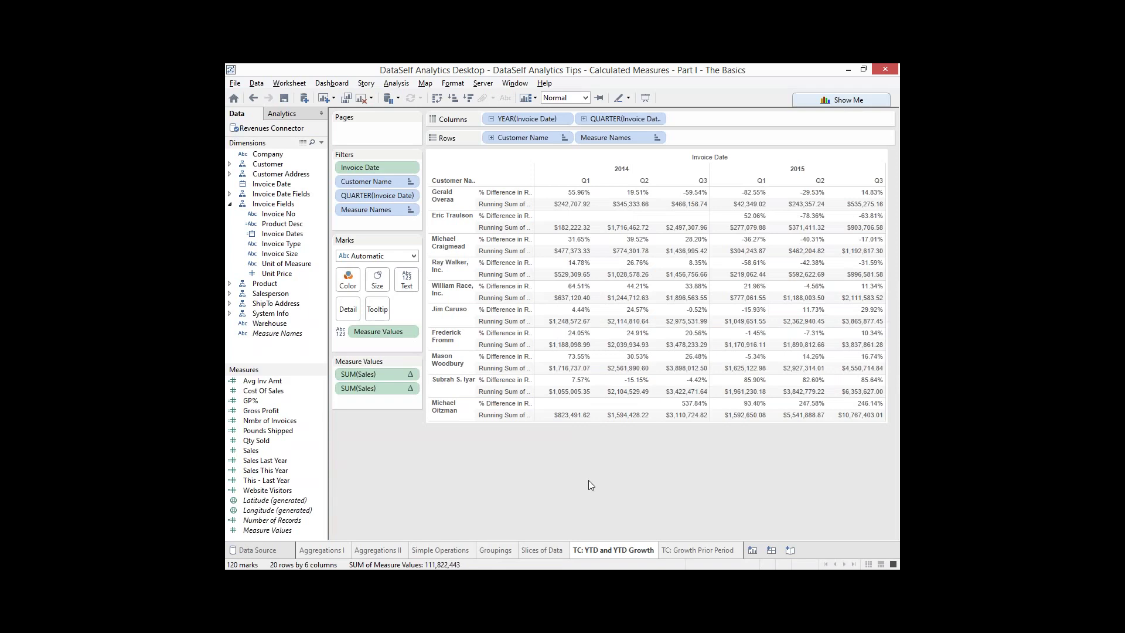
left_click(412, 390)
mouse_move(403, 544)
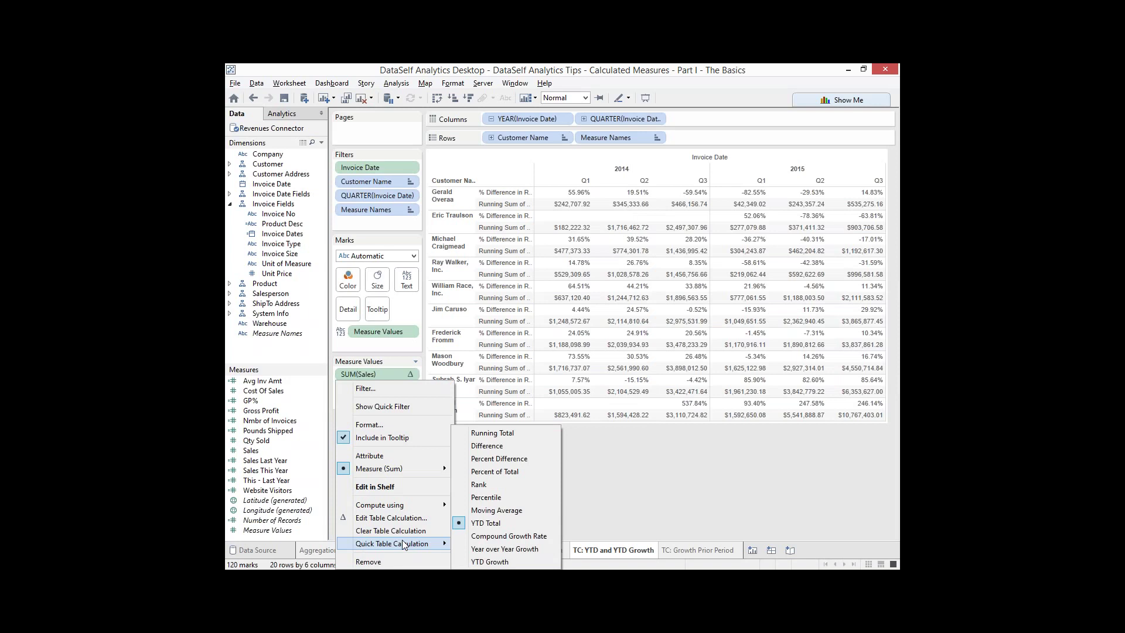
left_click(670, 483)
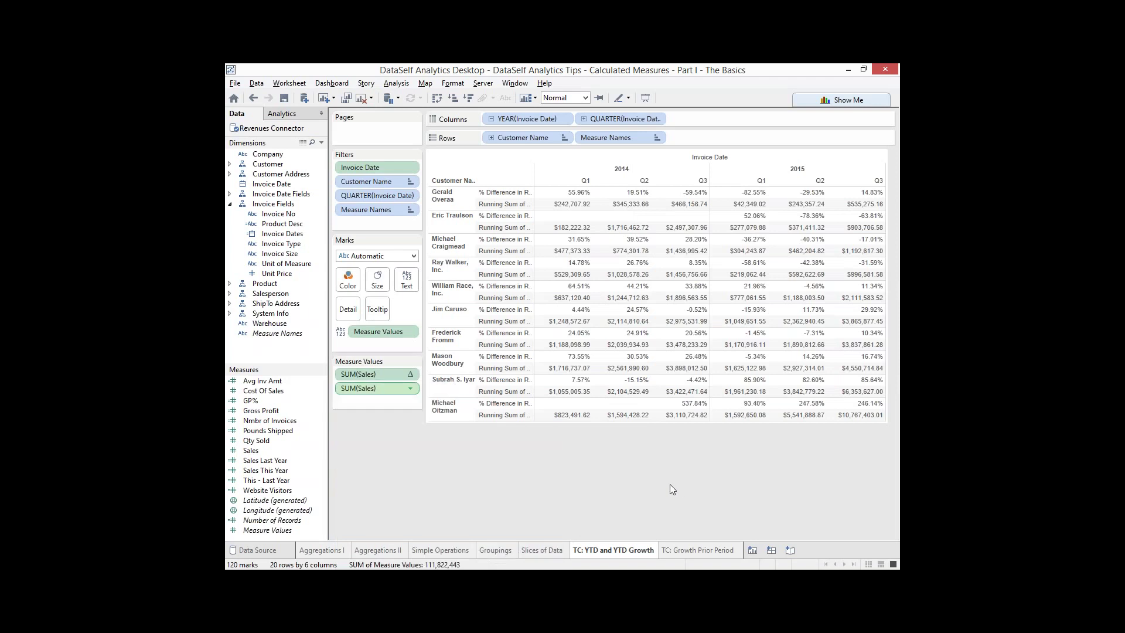
On the TC: Growth Prior Period sheet, apply the Difference quick table calculation to Sales
left_click(689, 551)
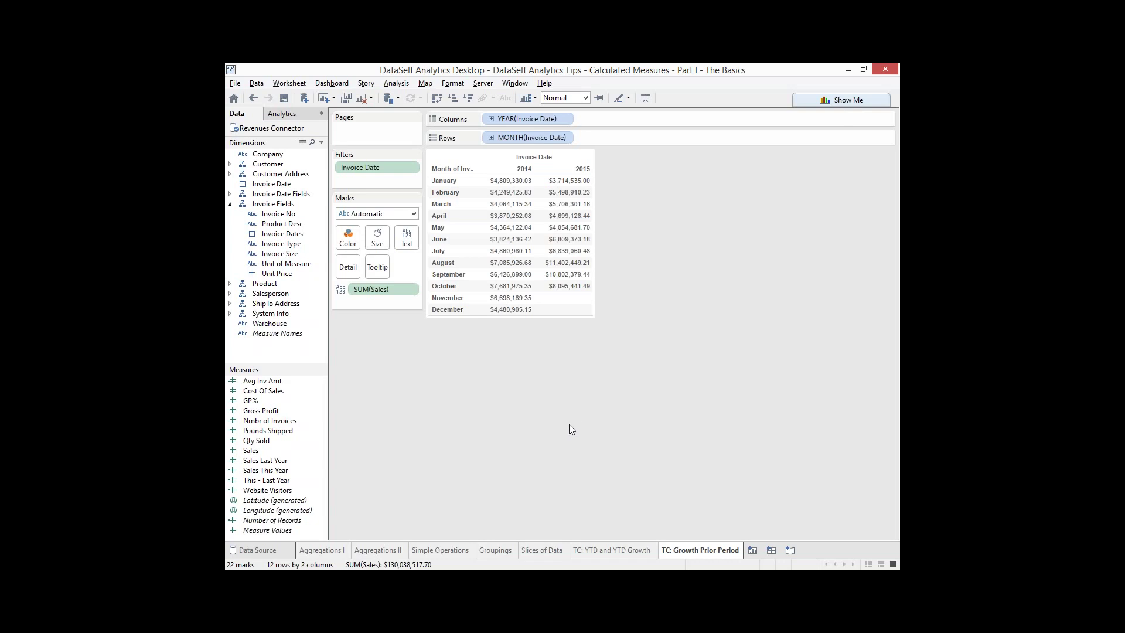
mouse_move(524, 184)
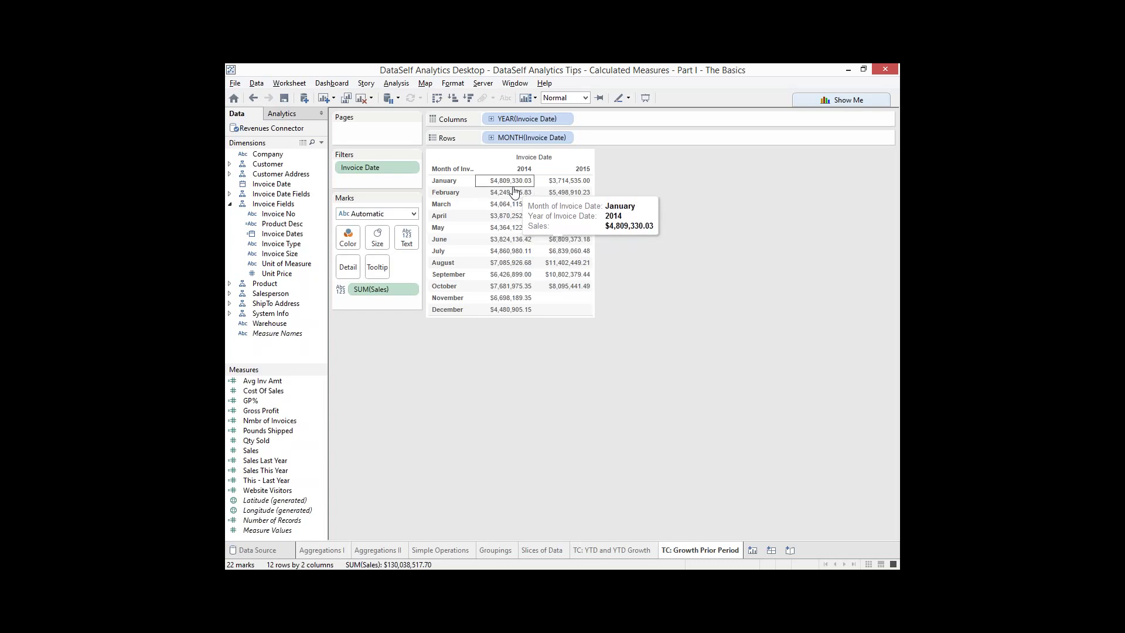
mouse_move(512, 234)
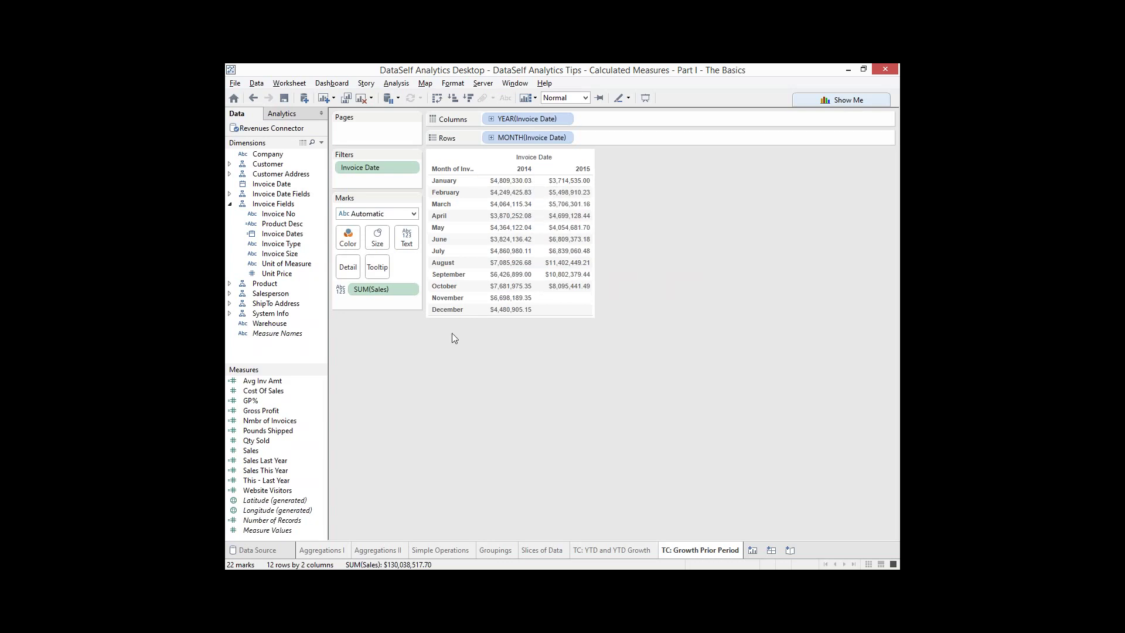
left_click(411, 290)
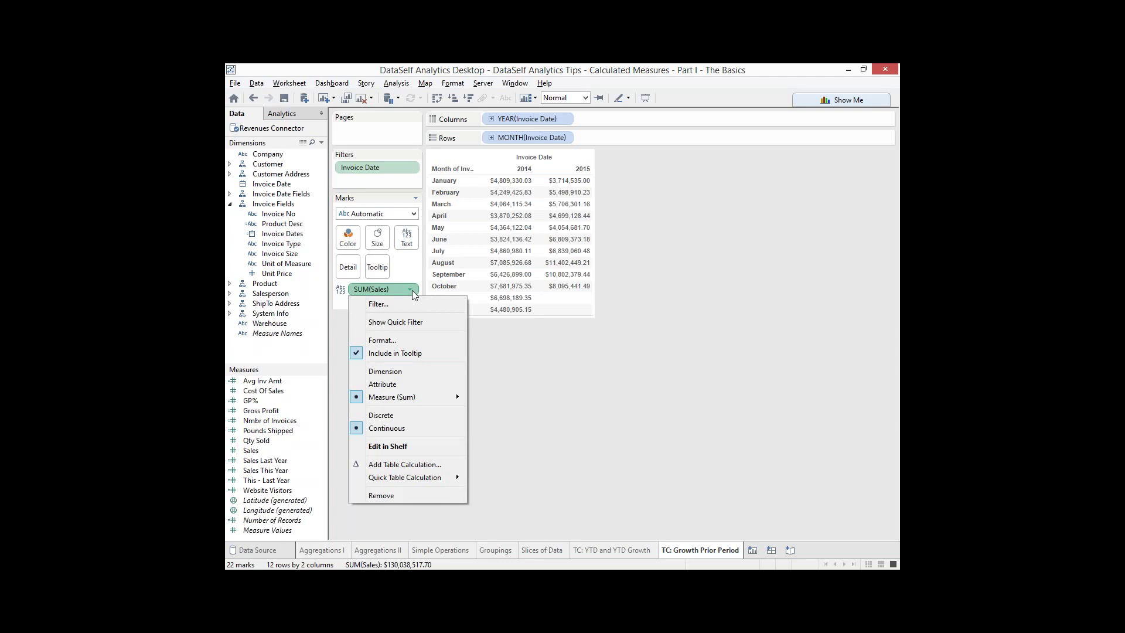
mouse_move(417, 478)
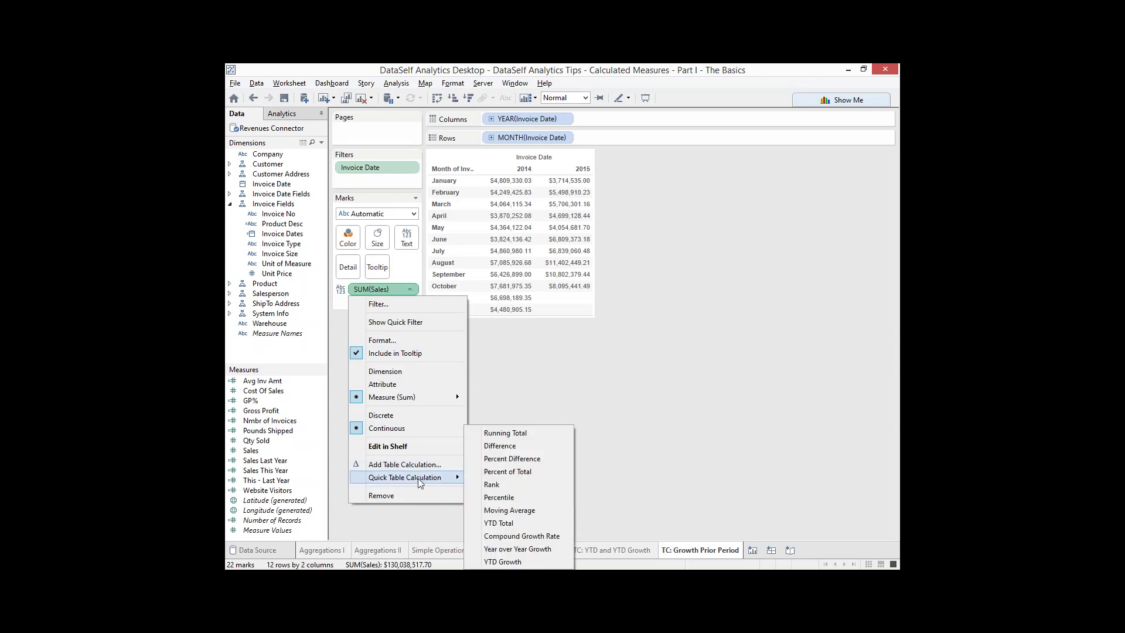
left_click(502, 446)
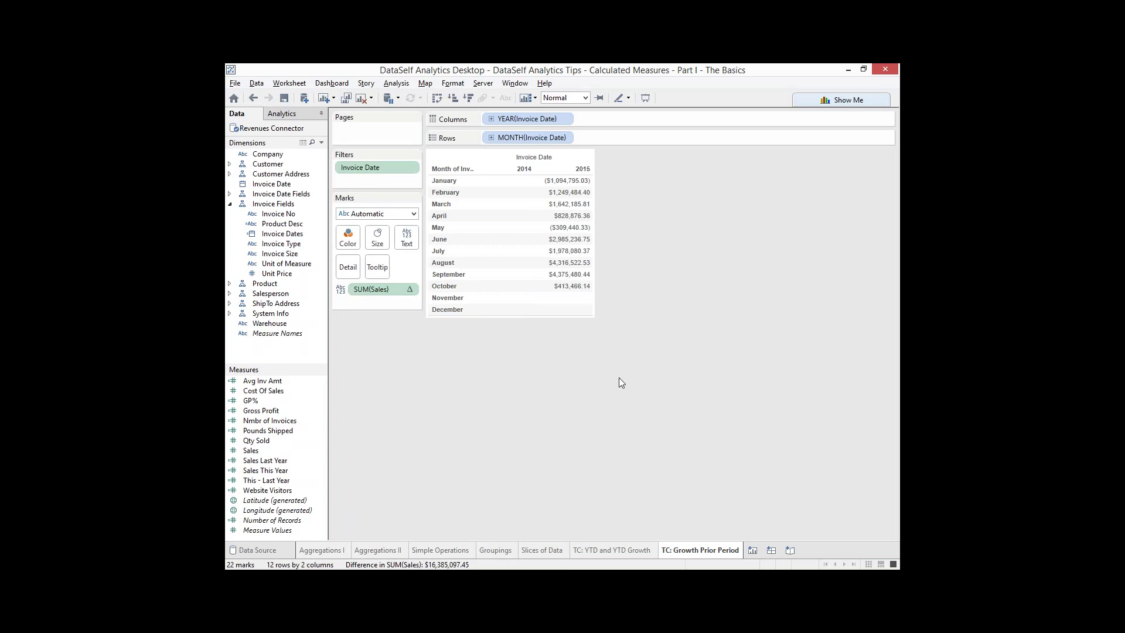
Add plain Sales to the monthly table and move Measure Names from rows to columns after the invoice year
left_click(254, 452)
left_click_drag(255, 456, 543, 235)
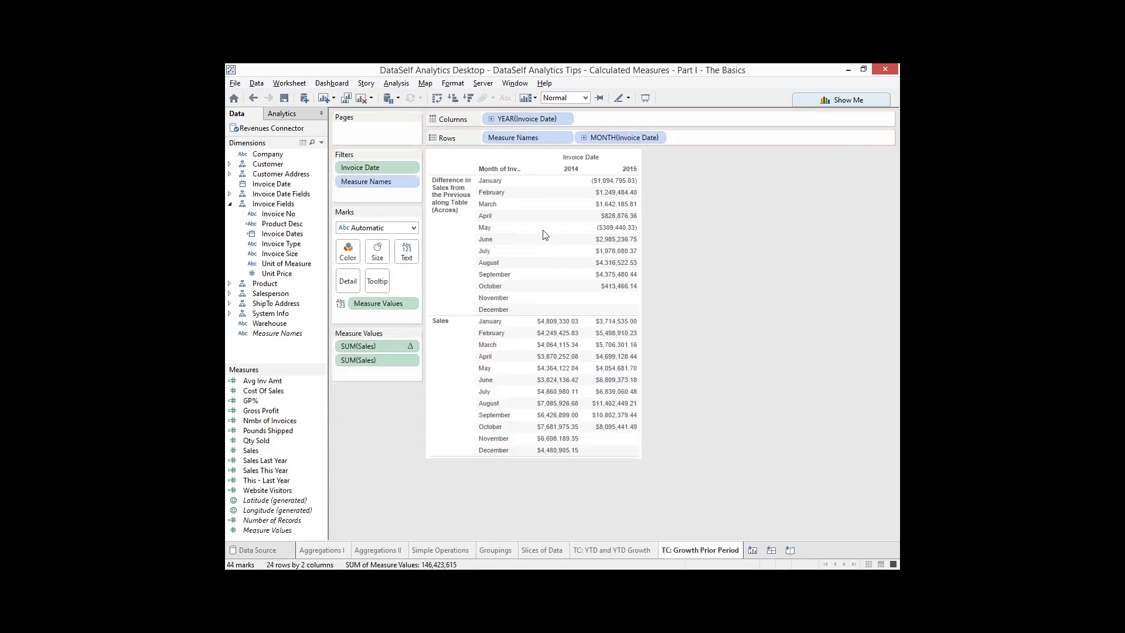
left_click_drag(539, 136, 605, 120)
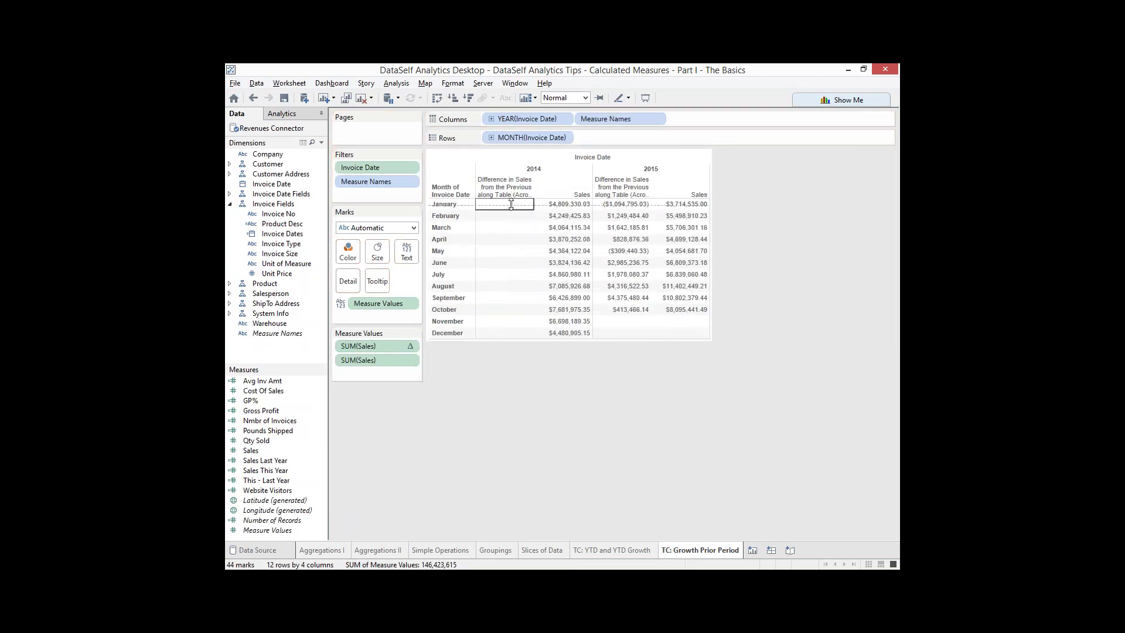
Increase the column header height so the full difference caption fits, and review the January and later 2015 year-over-year differences
left_click_drag(511, 203, 511, 216)
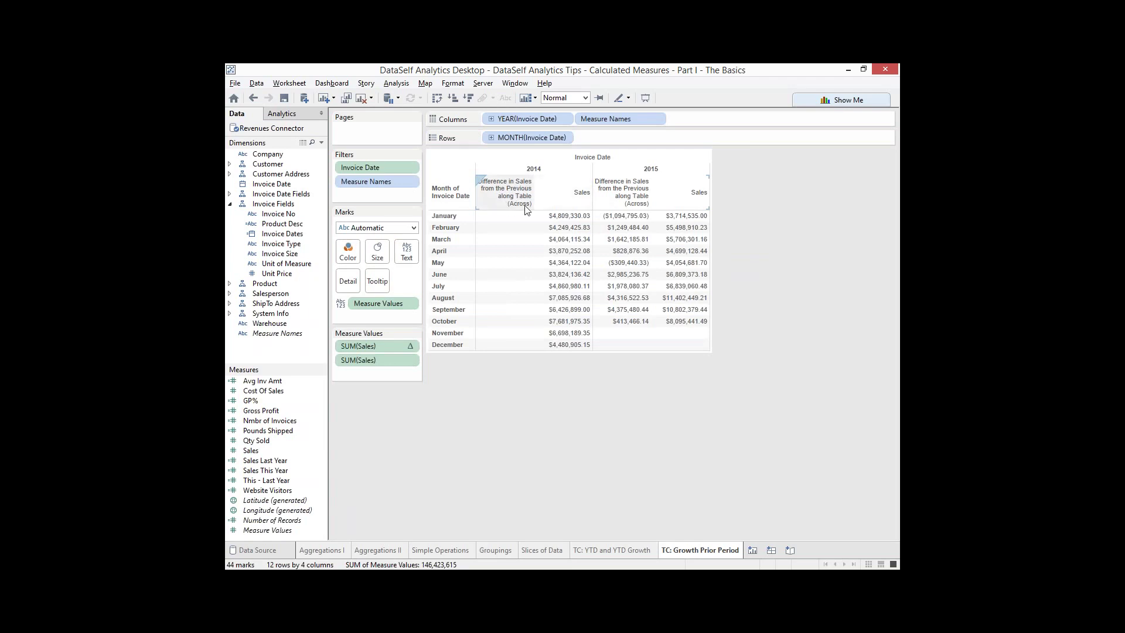
mouse_move(617, 223)
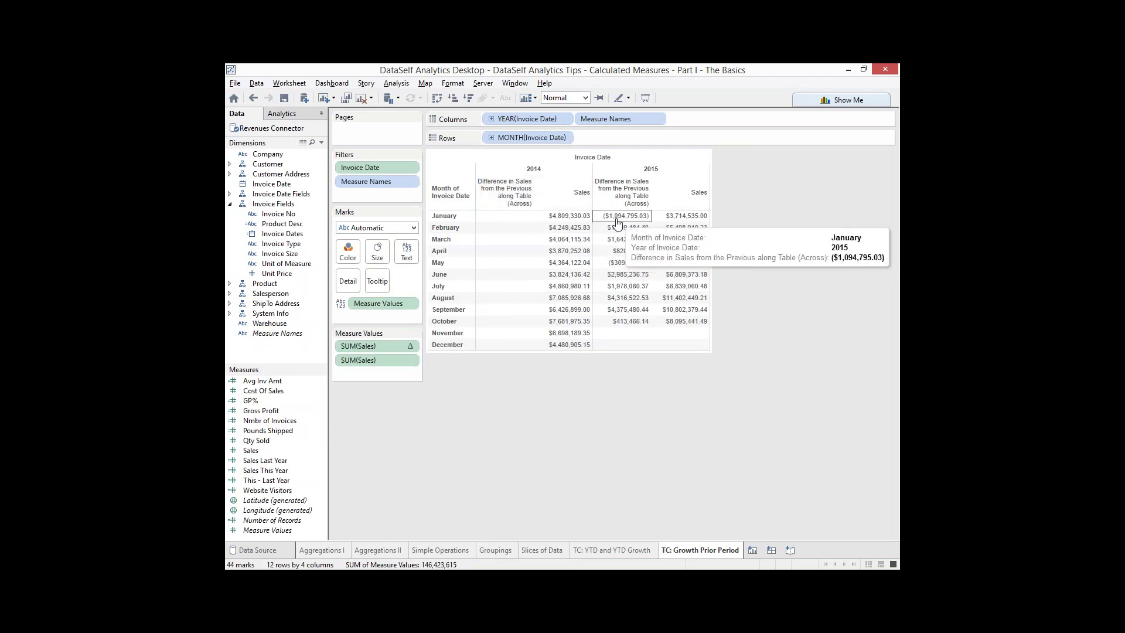
mouse_move(582, 226)
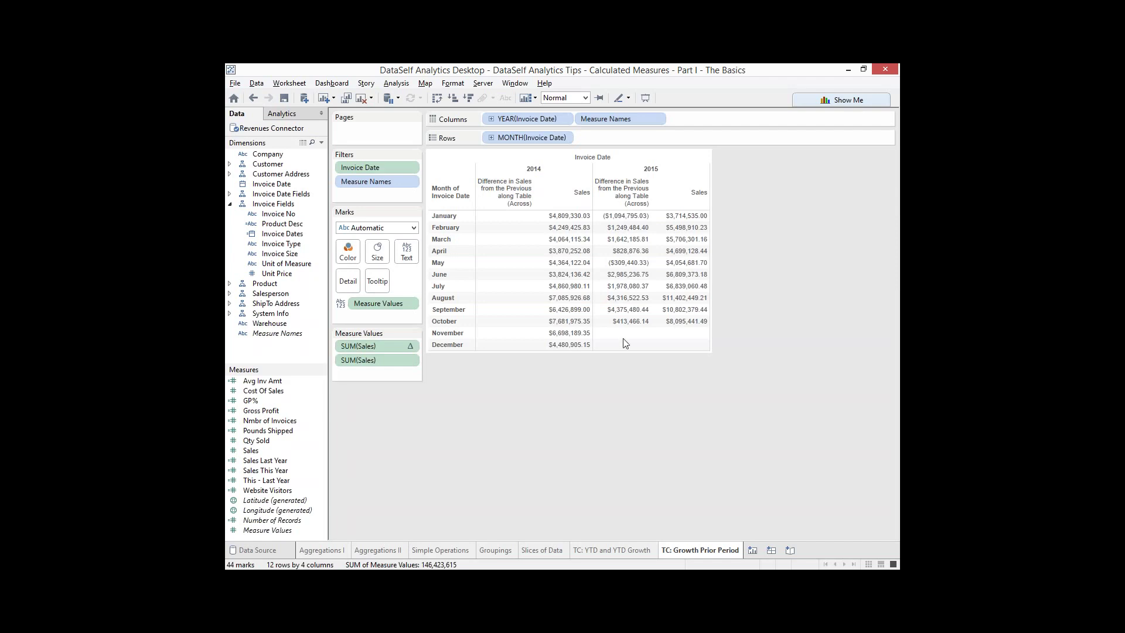
mouse_move(626, 291)
mouse_move(509, 345)
Set the Sales difference calculation to compute using Table (Down), comparing each month with the previous one
left_click(411, 348)
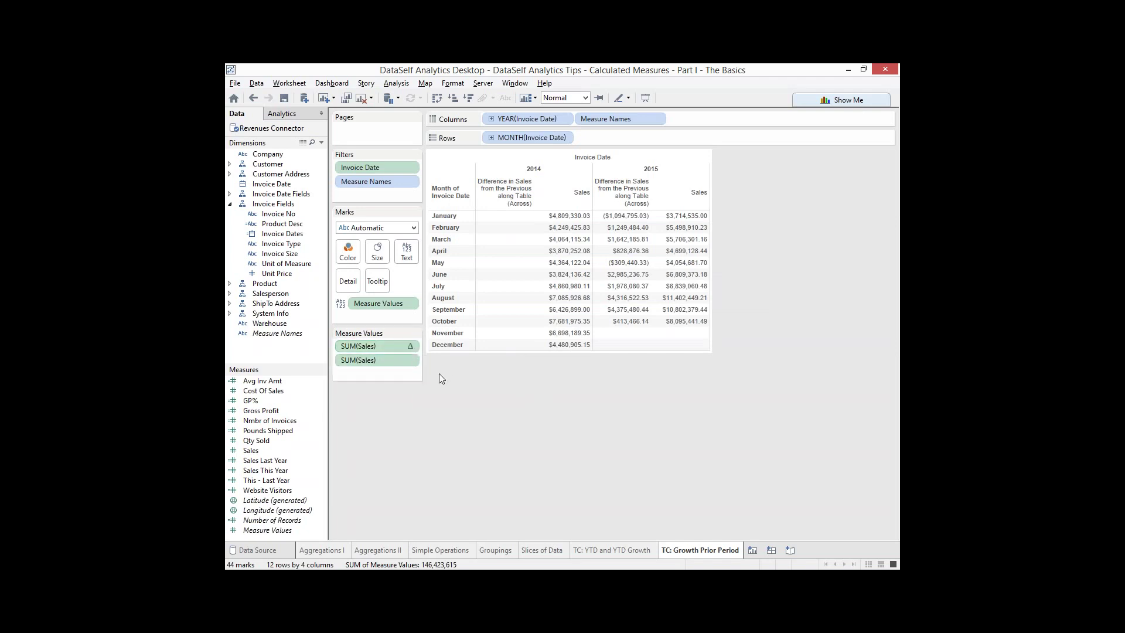
left_click(411, 347)
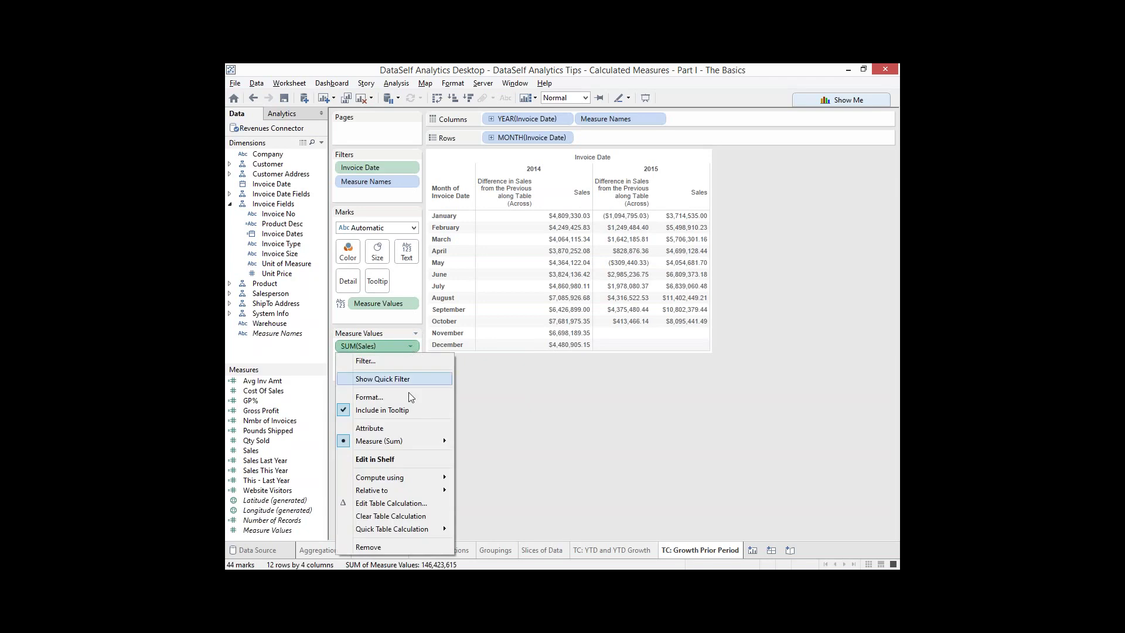
mouse_move(398, 480)
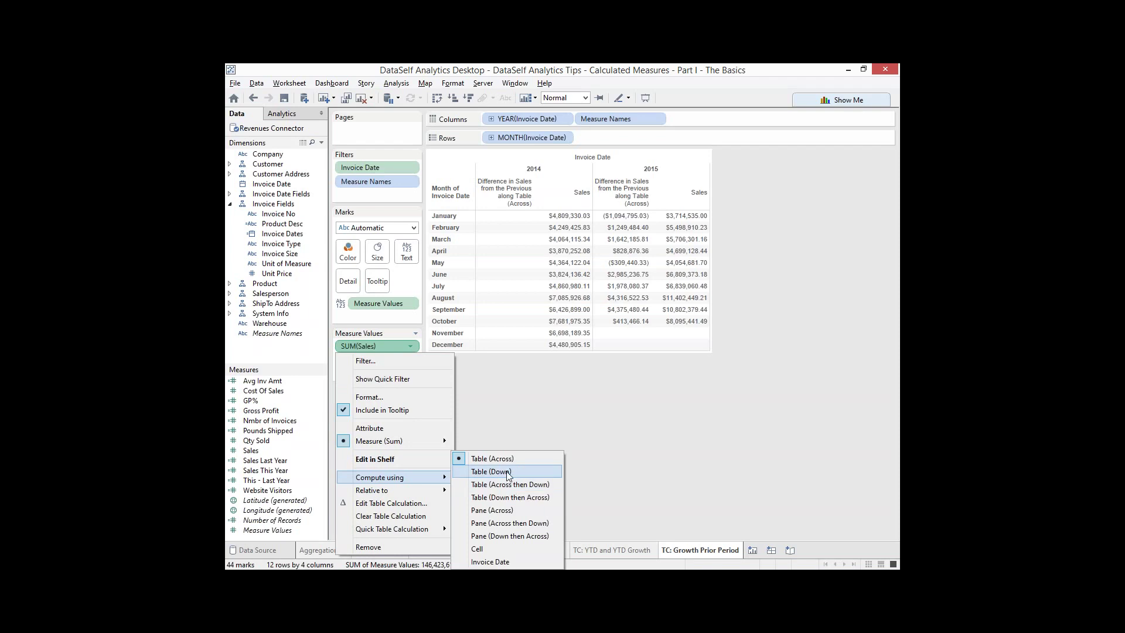
left_click(507, 472)
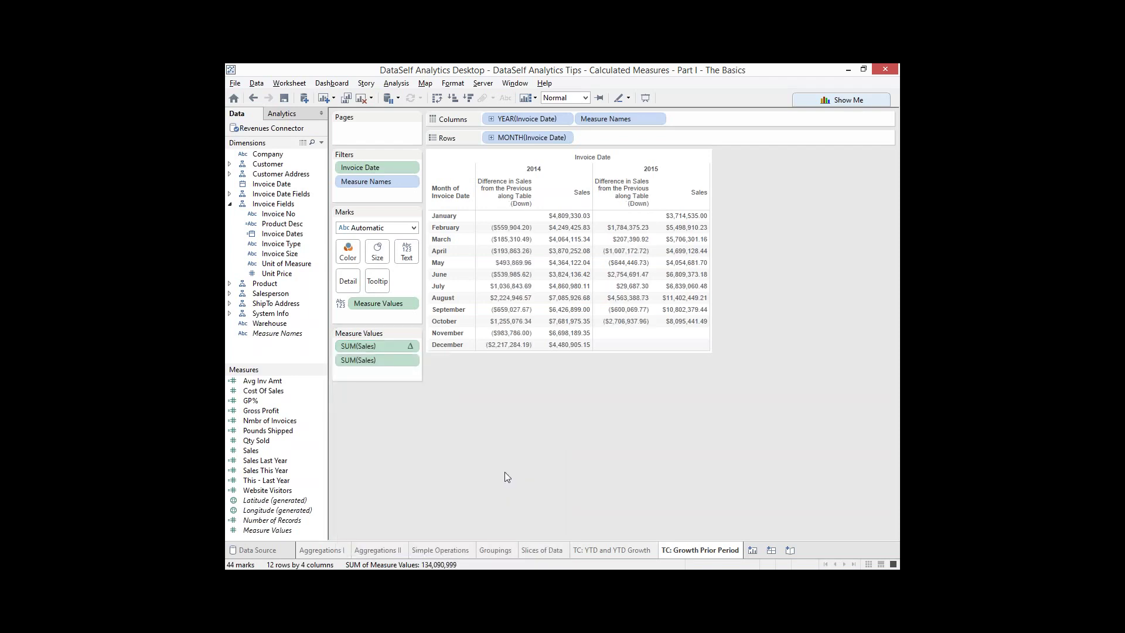
Move the invoice year from columns to rows, placing it before the invoice month
mouse_move(574, 219)
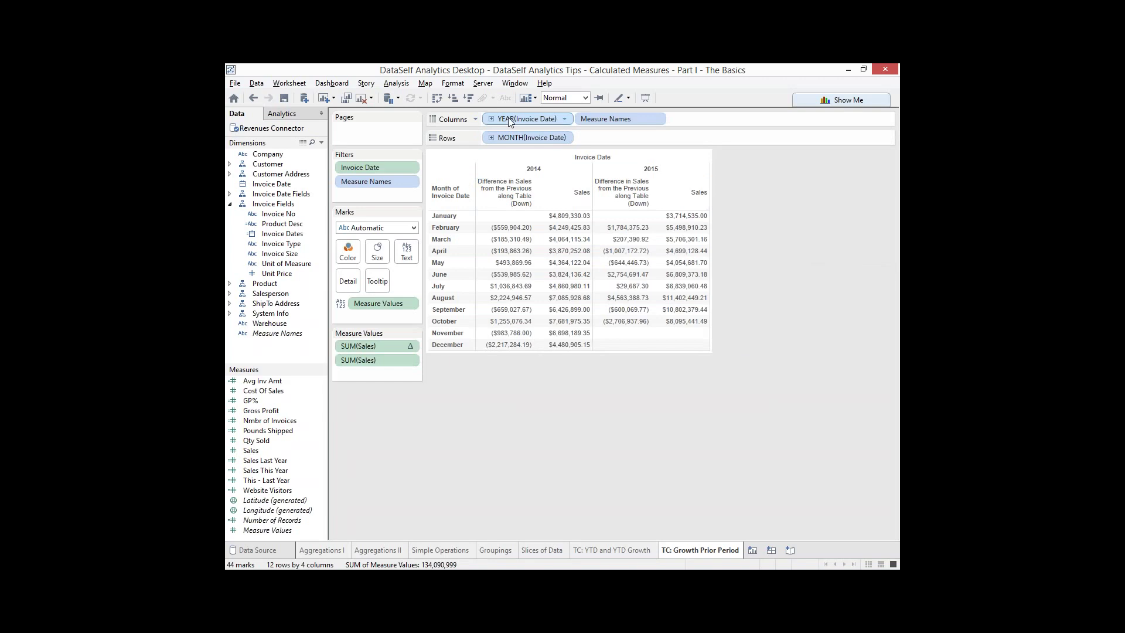
left_click_drag(508, 117, 489, 136)
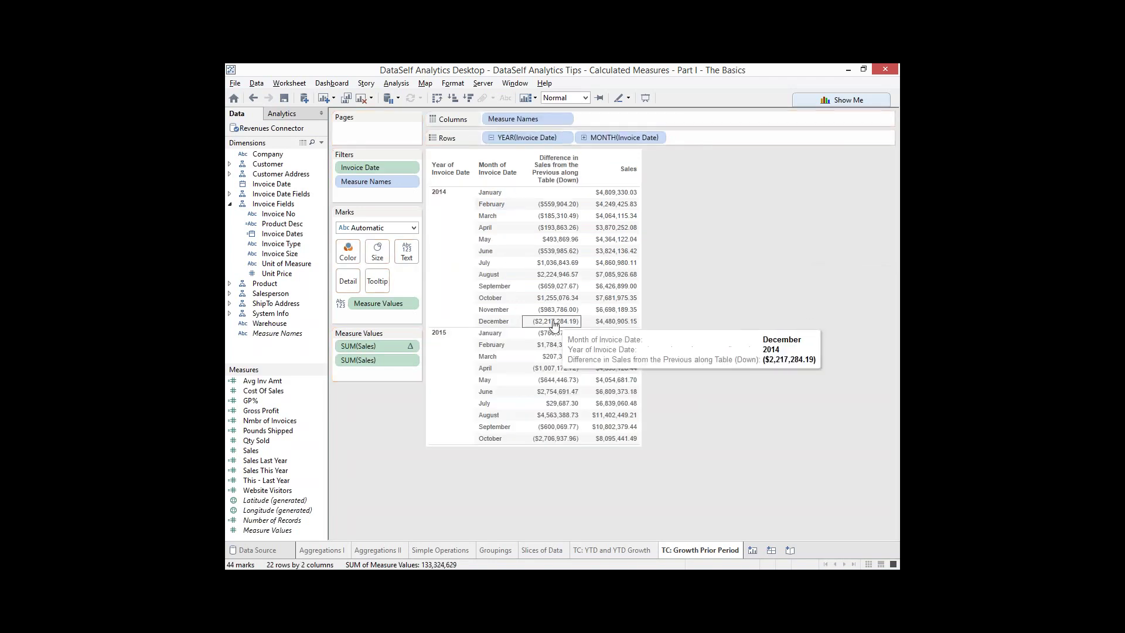